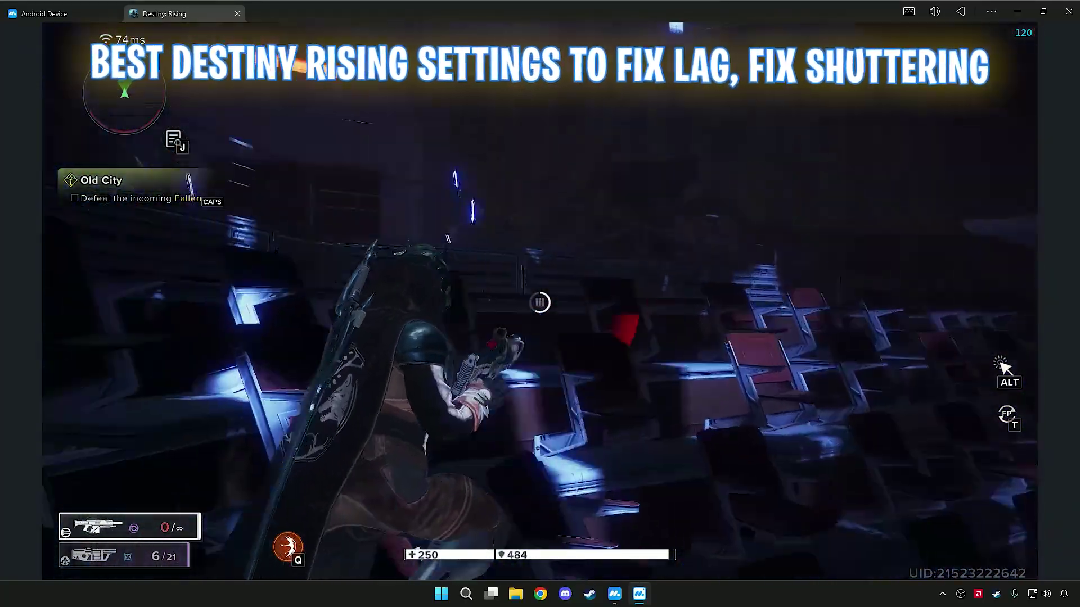
key(space)
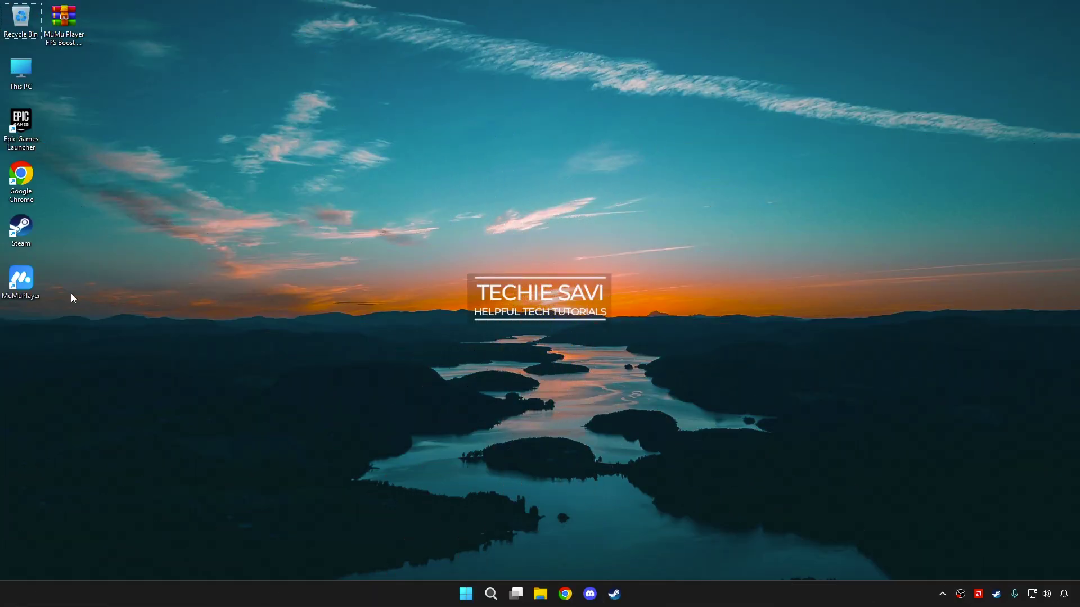
Launch MuMuPlayer, start the Android Device and open its device settings.
double_click(20, 284)
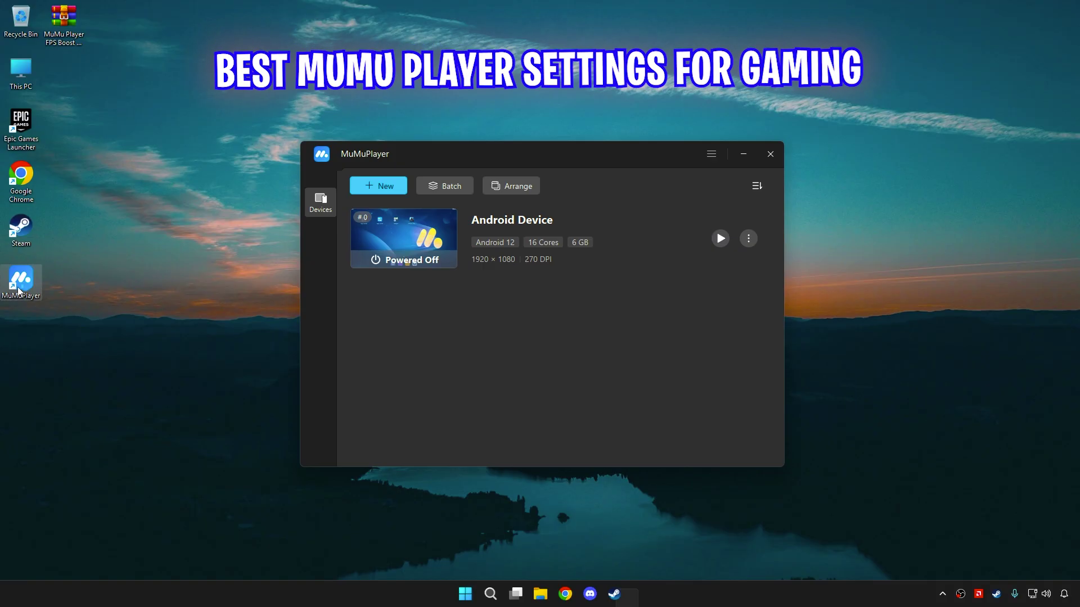
click(406, 240)
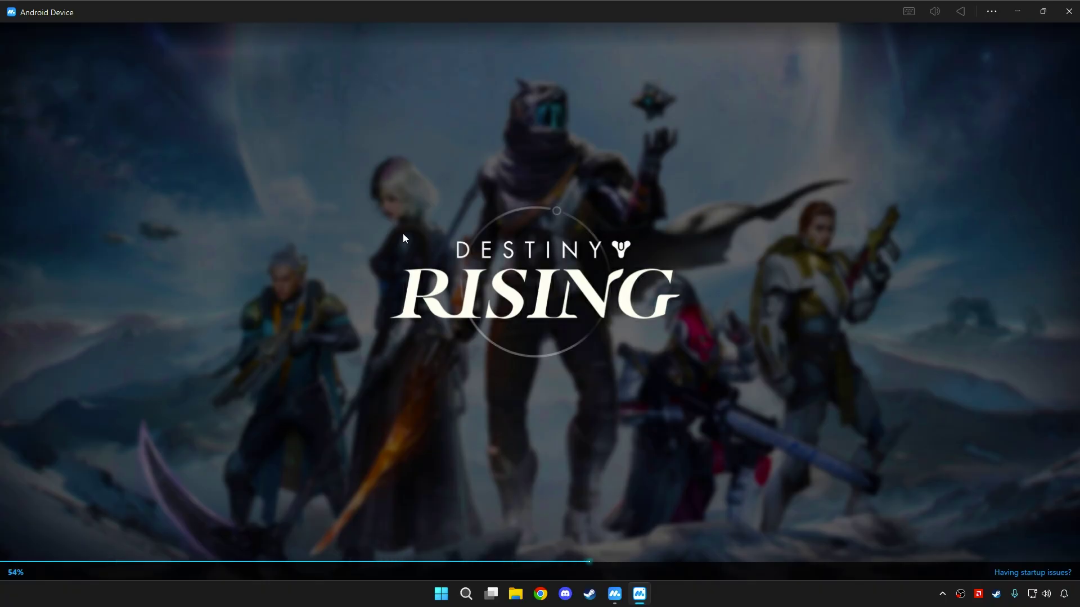
click(996, 14)
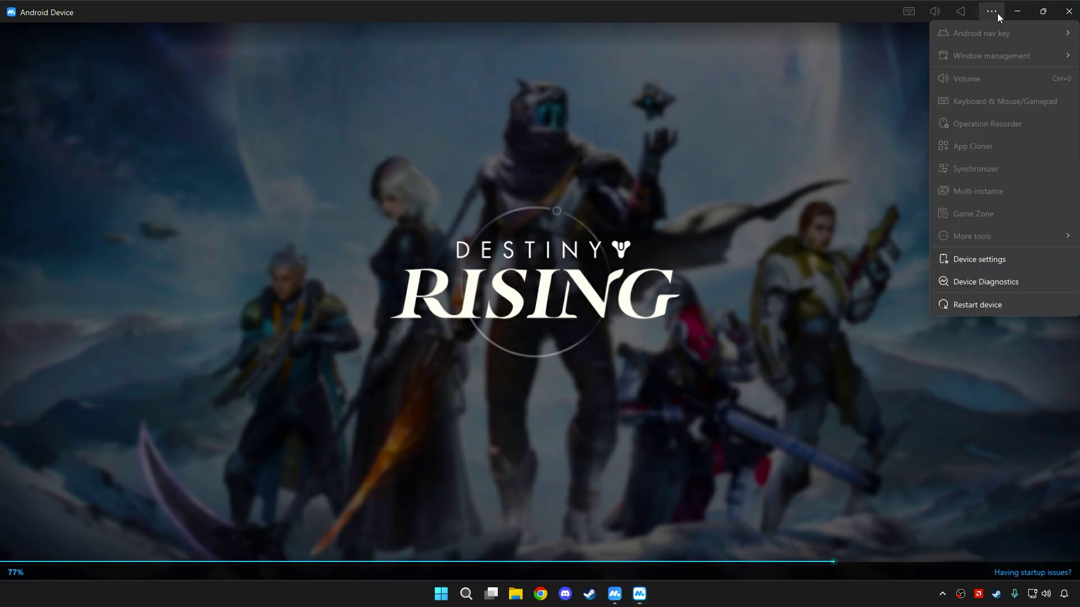
click(969, 258)
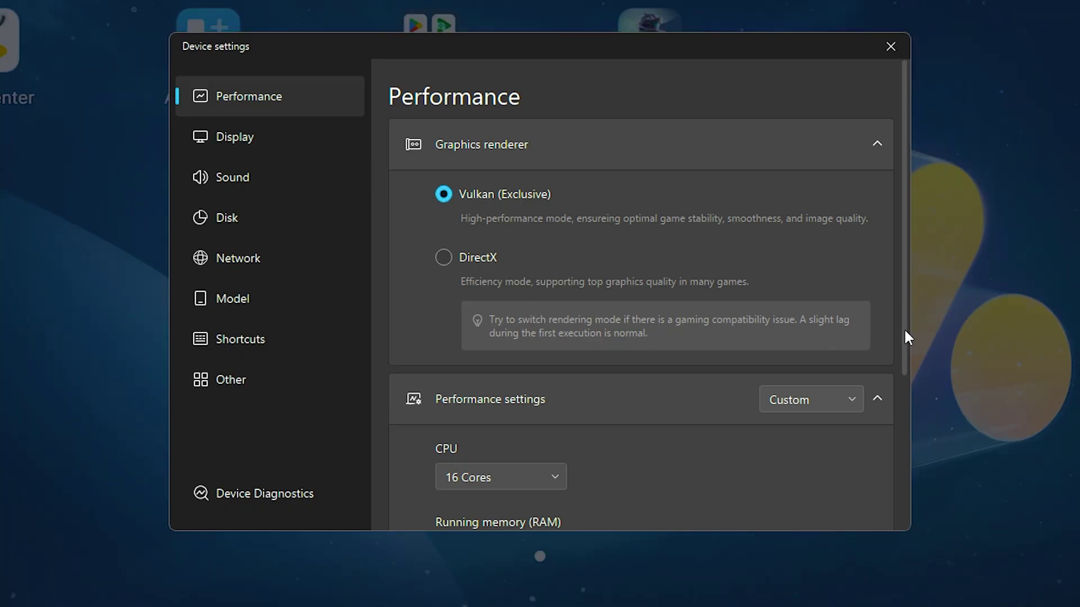
Set the device's CPU to 4 Cores (Best performance) and its running memory to 8 GB.
drag(902, 333, 901, 402)
click(509, 351)
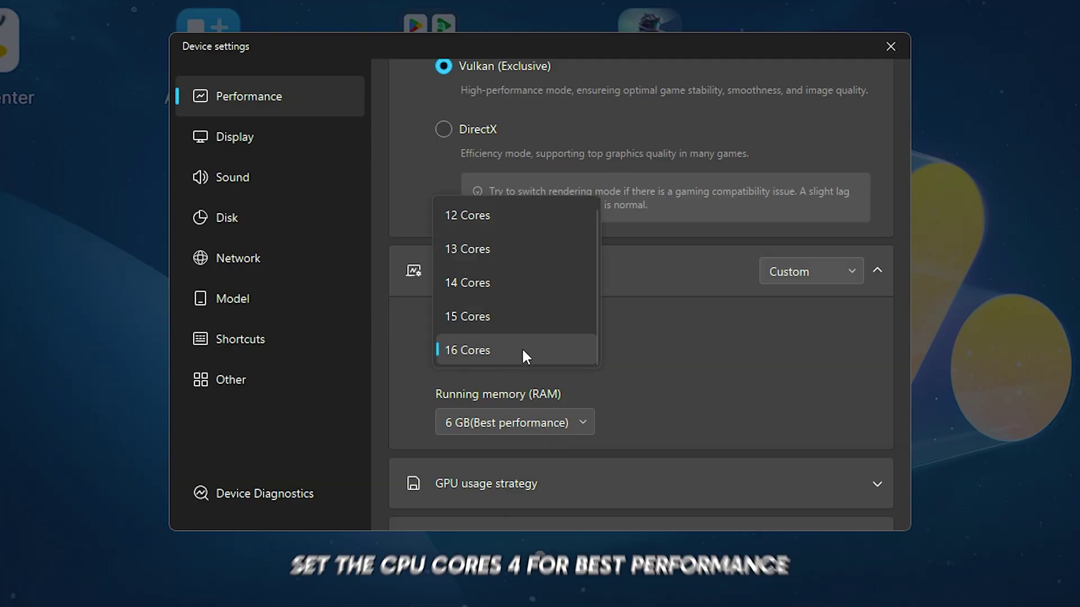
scroll(523, 317, up, 5)
click(506, 219)
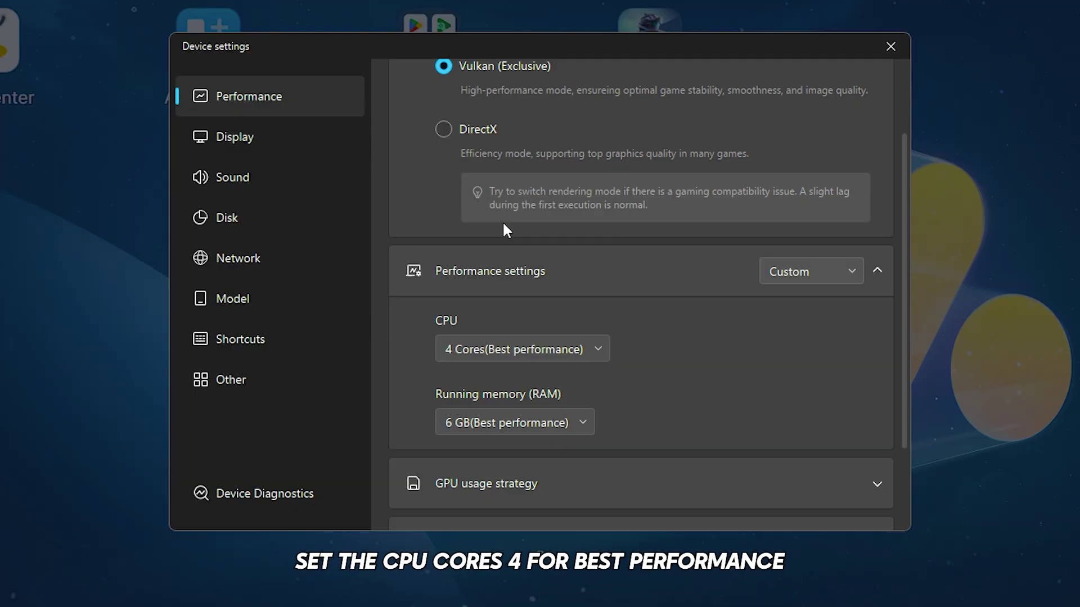
click(524, 418)
scroll(525, 406, down, 3)
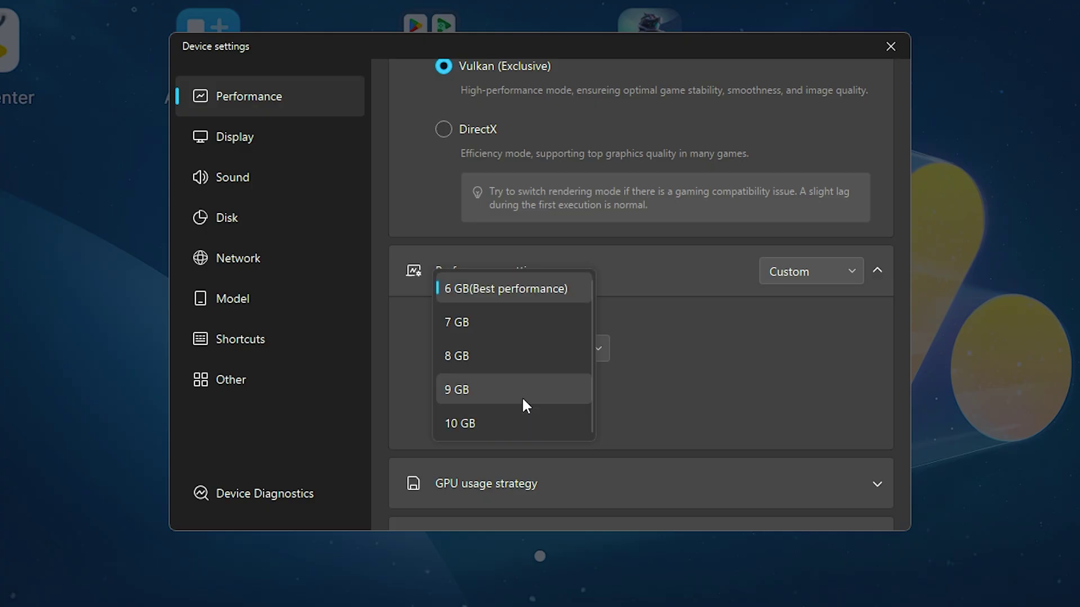
click(467, 355)
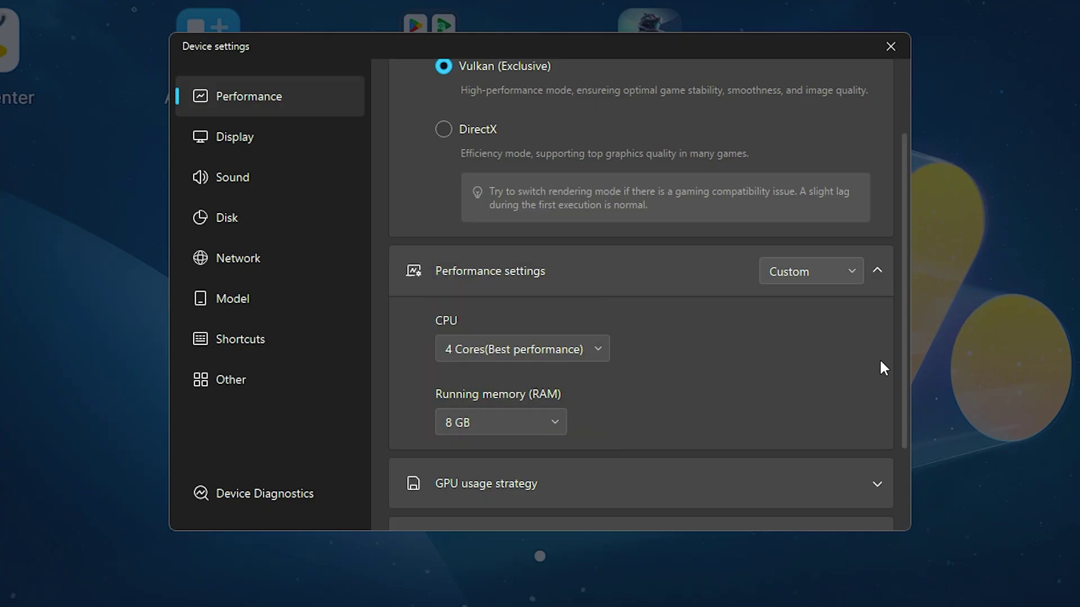
Set the GPU usage strategy to Auto tuning and turn on forced use of the discrete graphics card.
scroll(902, 394, down, 3)
click(856, 345)
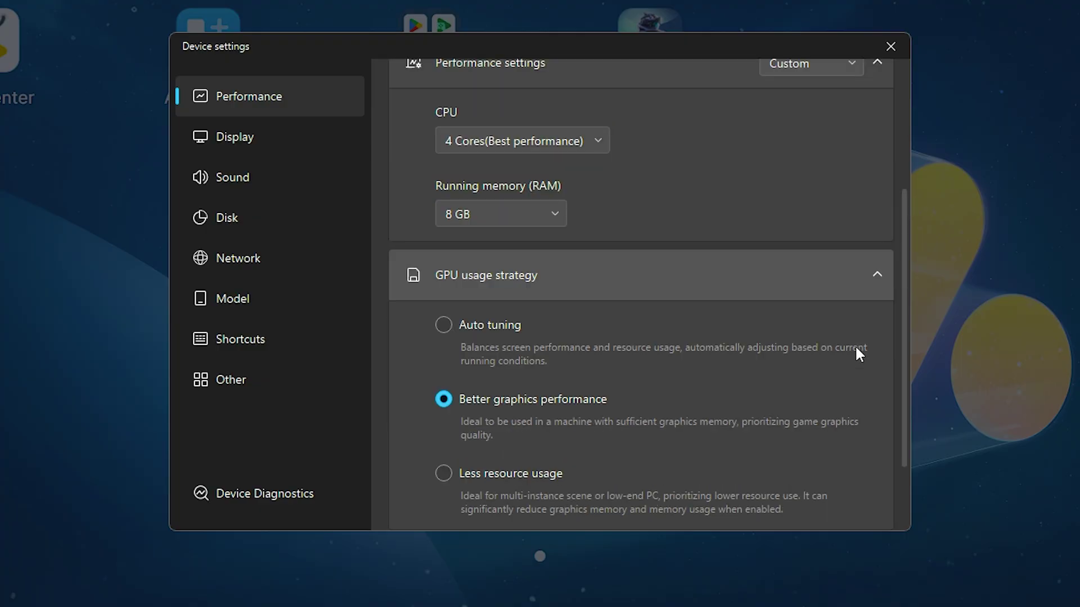
scroll(568, 358, down, 3)
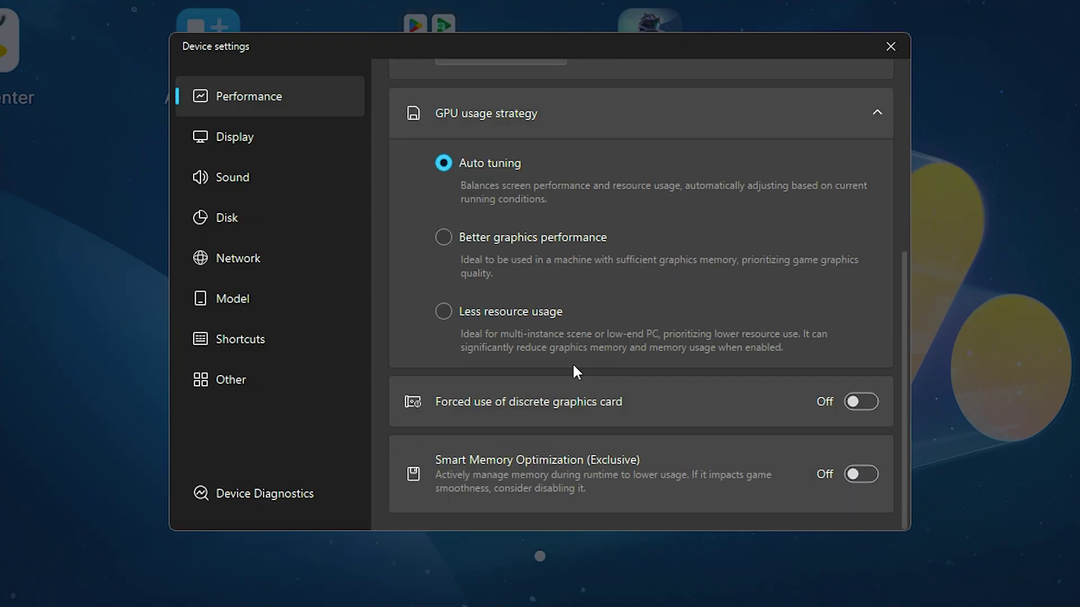
click(859, 404)
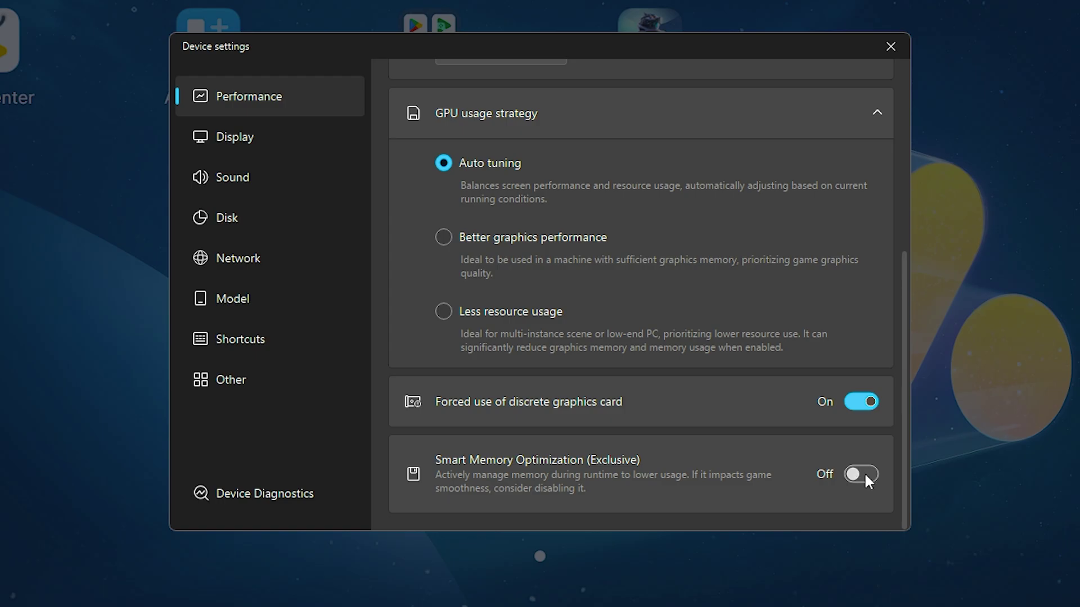
In the display settings, raise the maximum FPS to 240 and enable the FPS Counter.
click(266, 147)
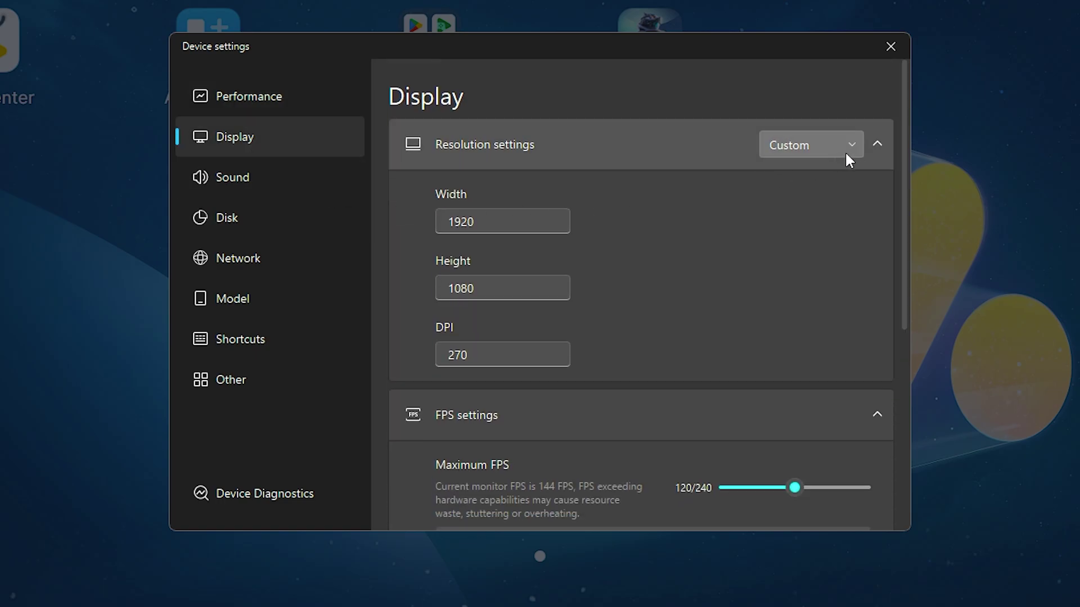
click(848, 154)
click(848, 156)
key(Tab)
key(Tab)
key(Tab)
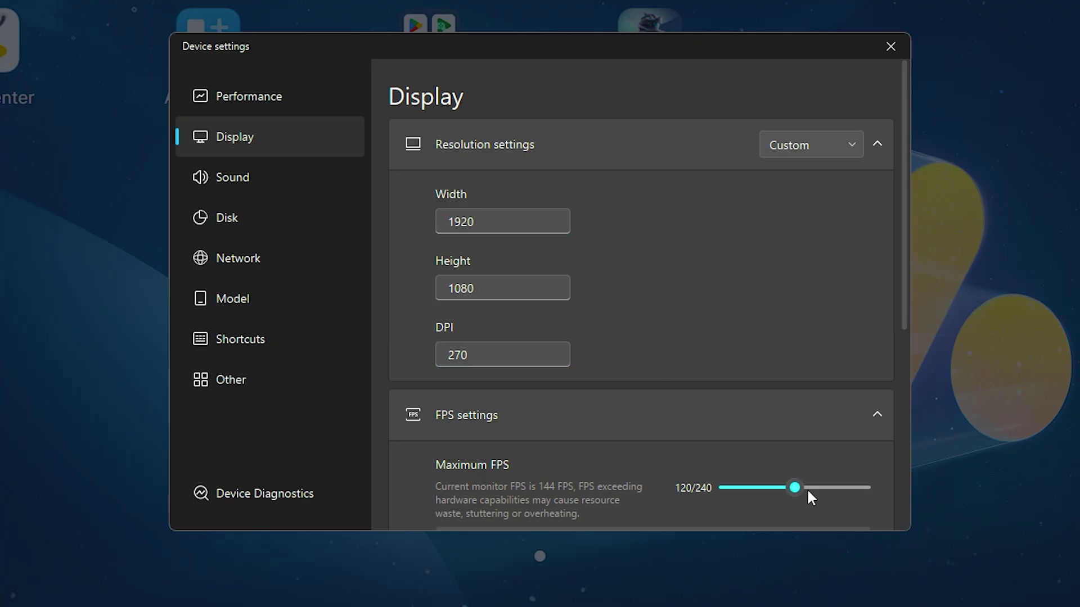
scroll(863, 454, down, 5)
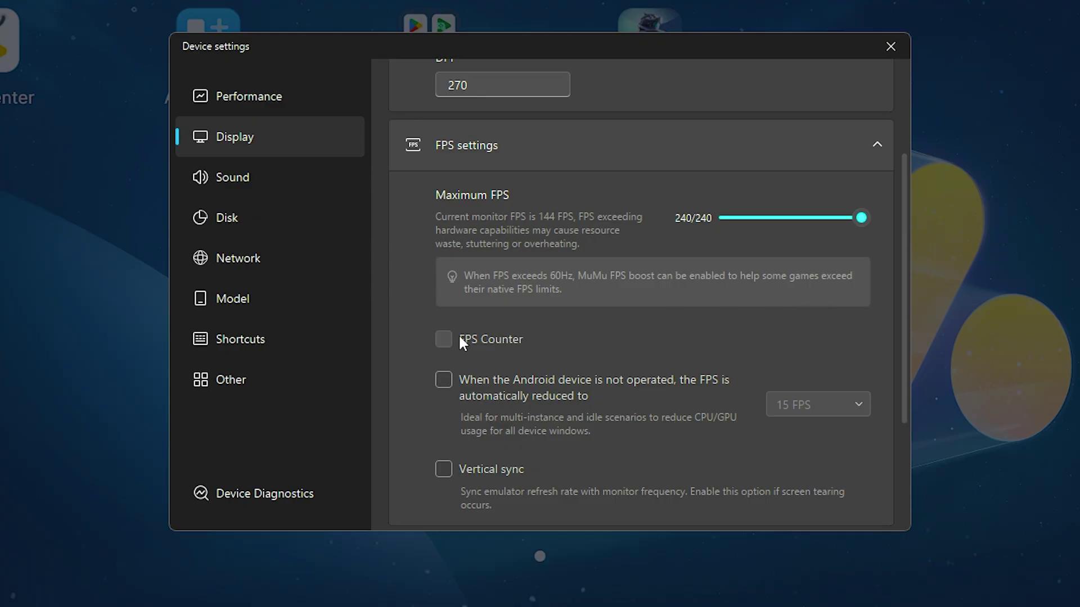
click(462, 340)
Enable remembering the last closed window's position and size, and turn on window auto-rotation and multi-tab mode.
scroll(529, 329, down, 5)
click(717, 306)
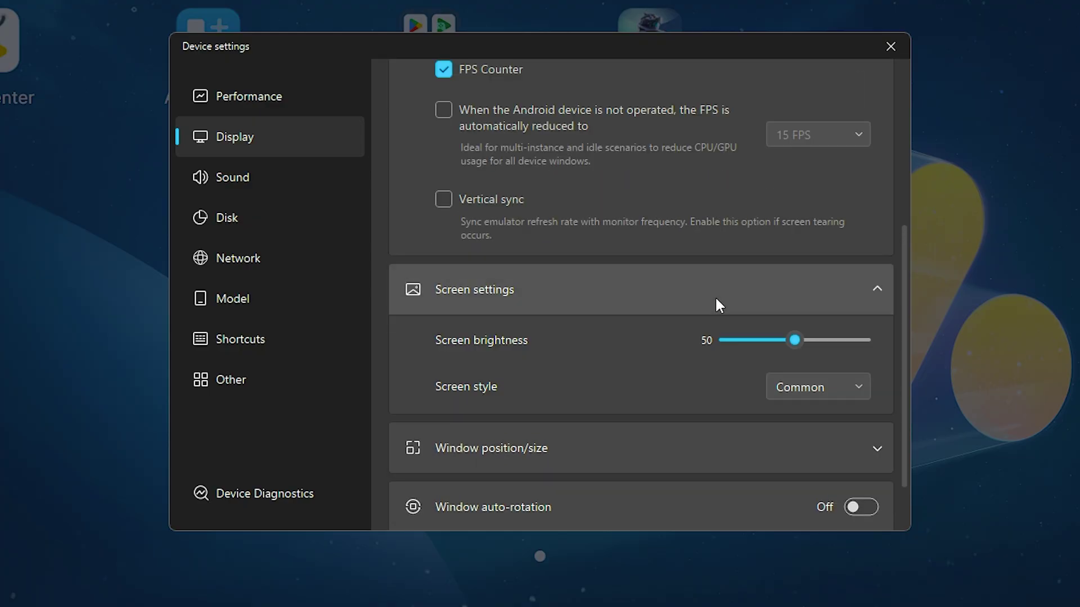
scroll(797, 291, down, 1)
click(786, 380)
scroll(802, 370, down, 2)
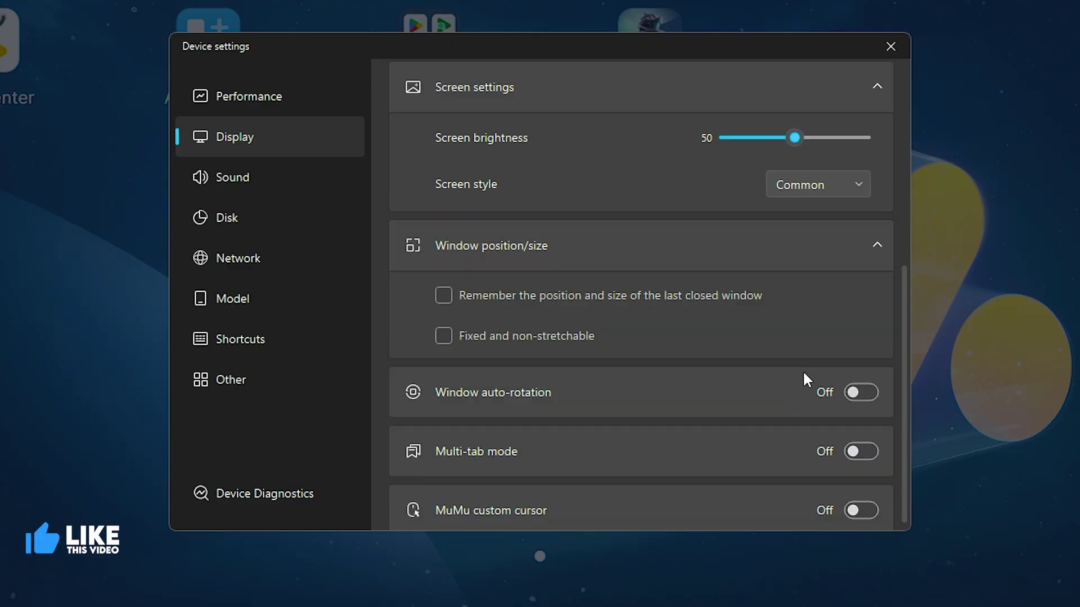
scroll(698, 338, down, 1)
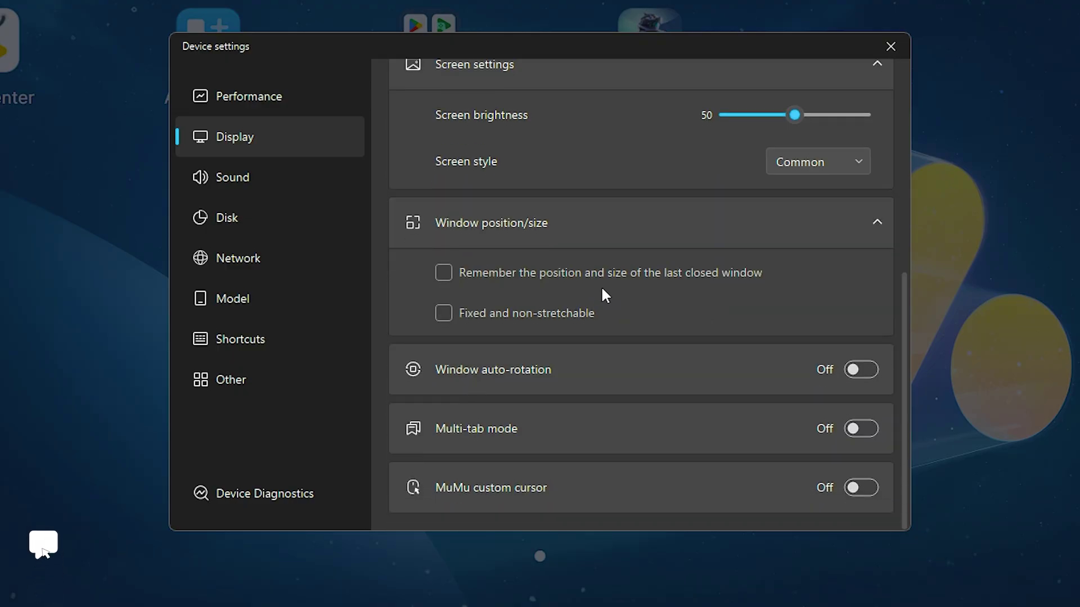
click(629, 281)
click(858, 371)
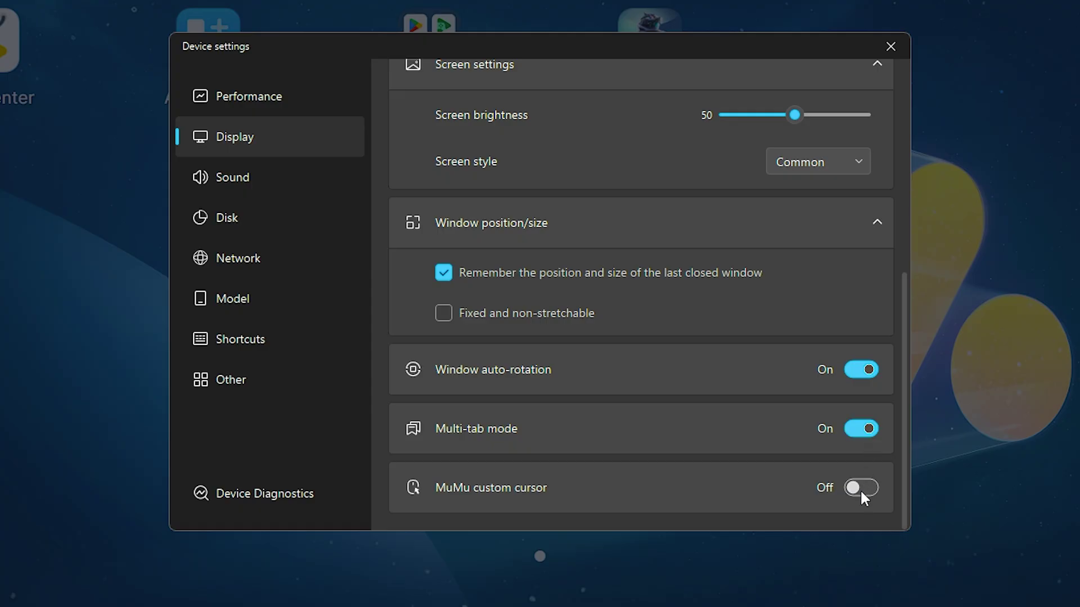
Review the device's sound, disk and network settings.
click(250, 180)
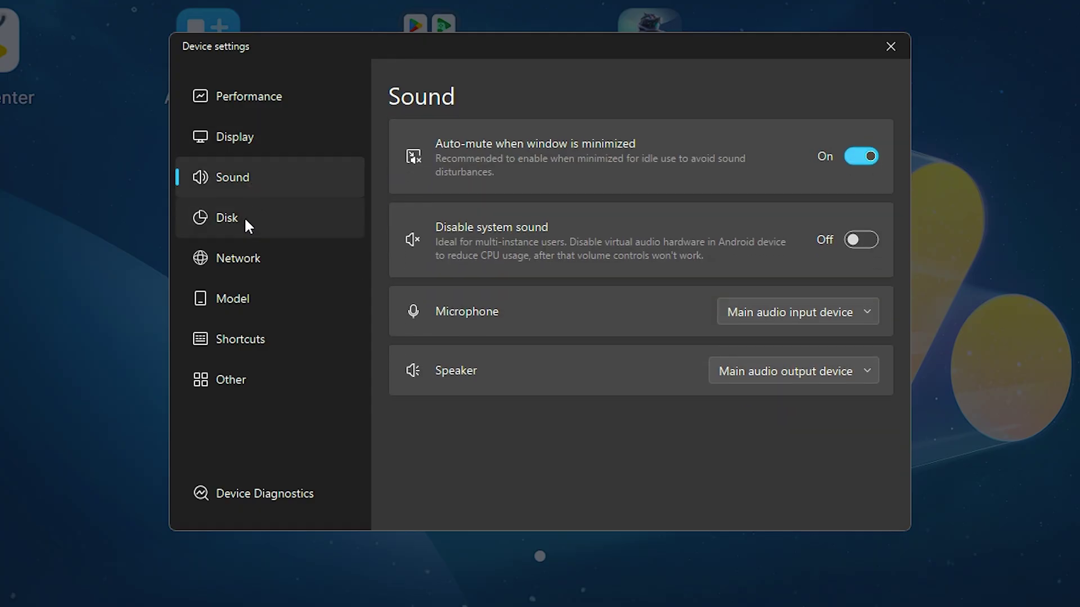
click(244, 218)
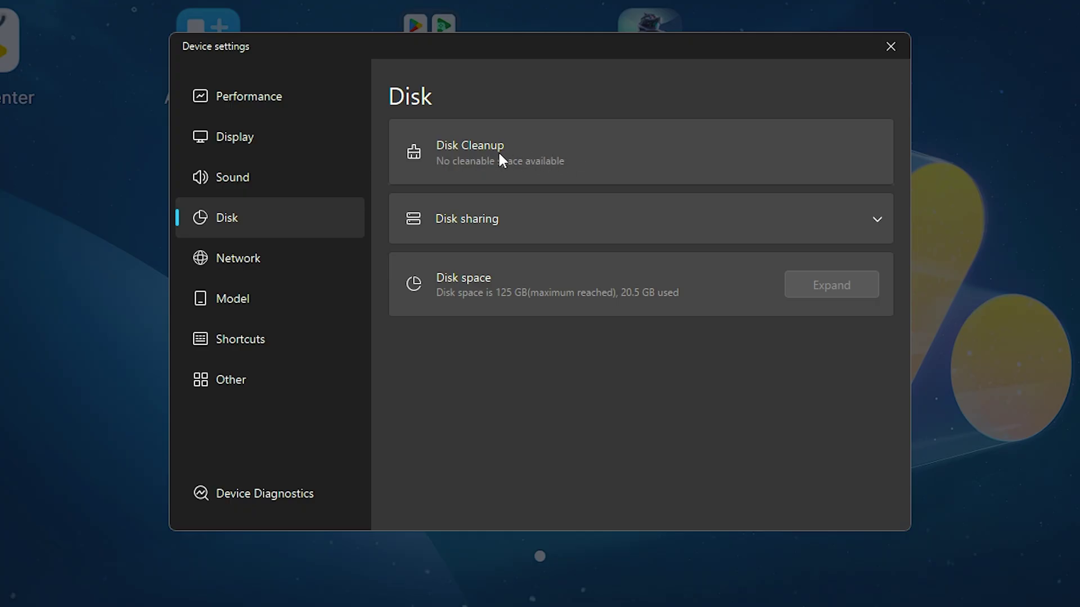
click(281, 264)
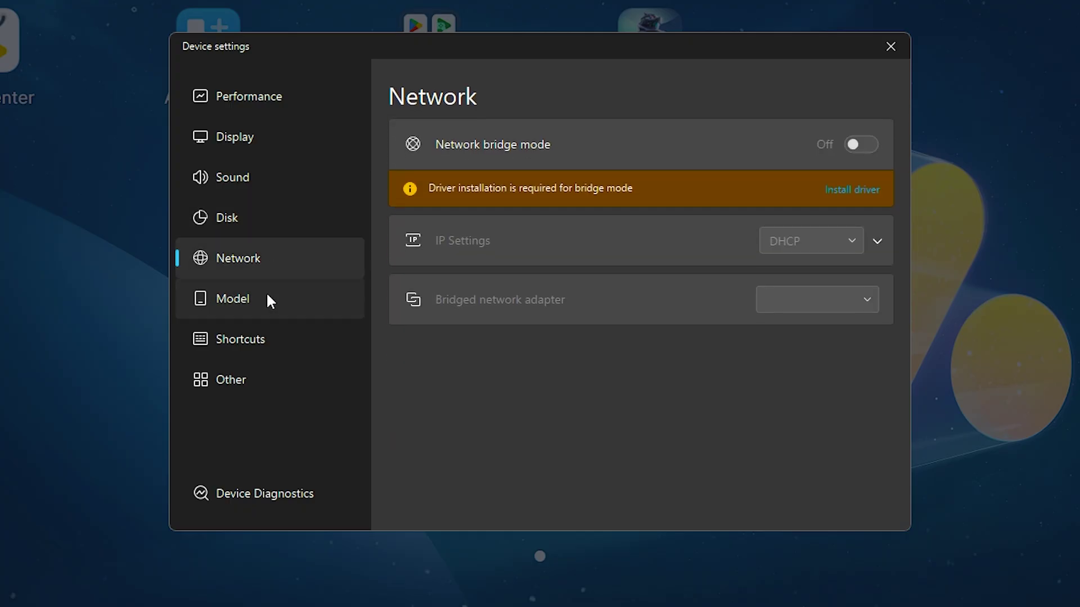
In the model settings, choose Samsung as the brand and Galaxy S24+ Snapdragon as the device model.
click(247, 299)
click(509, 220)
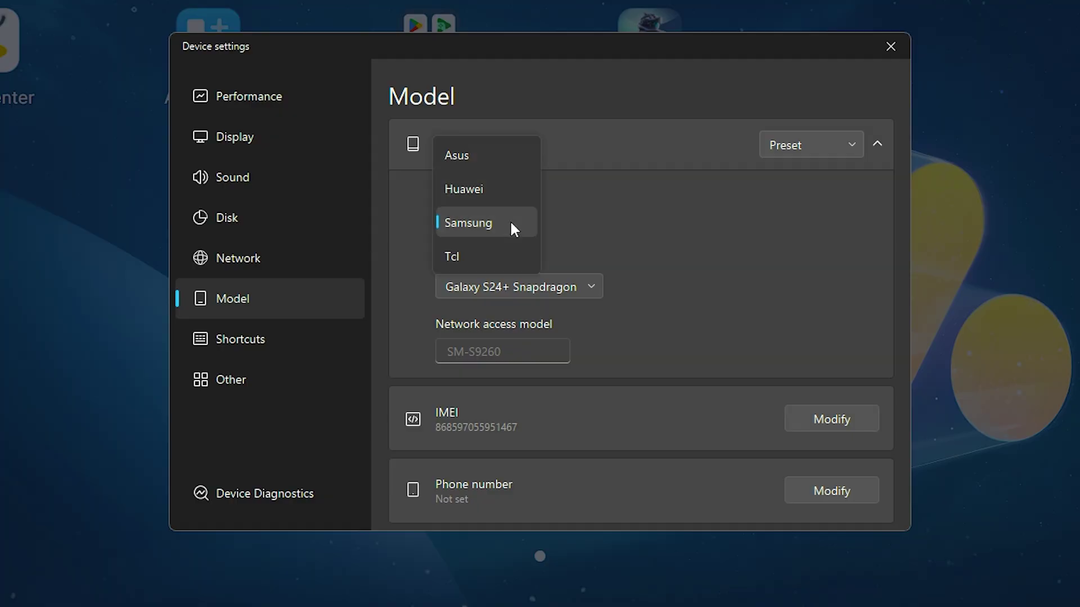
click(509, 220)
click(508, 282)
click(506, 321)
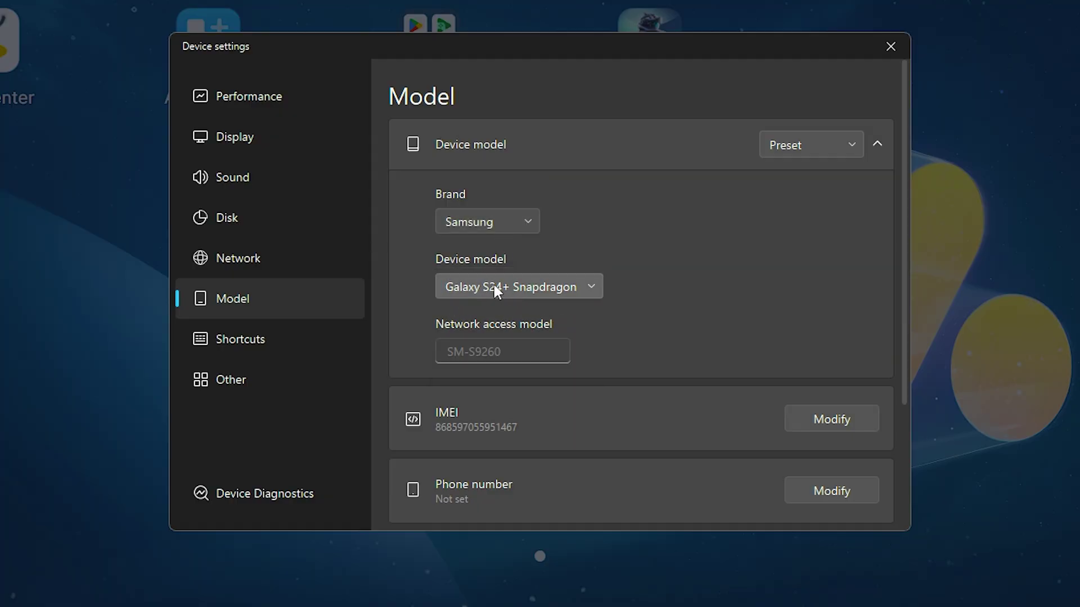
Set the GPU model preset to High: Adreno (TM) 740.
scroll(700, 346, down, 3)
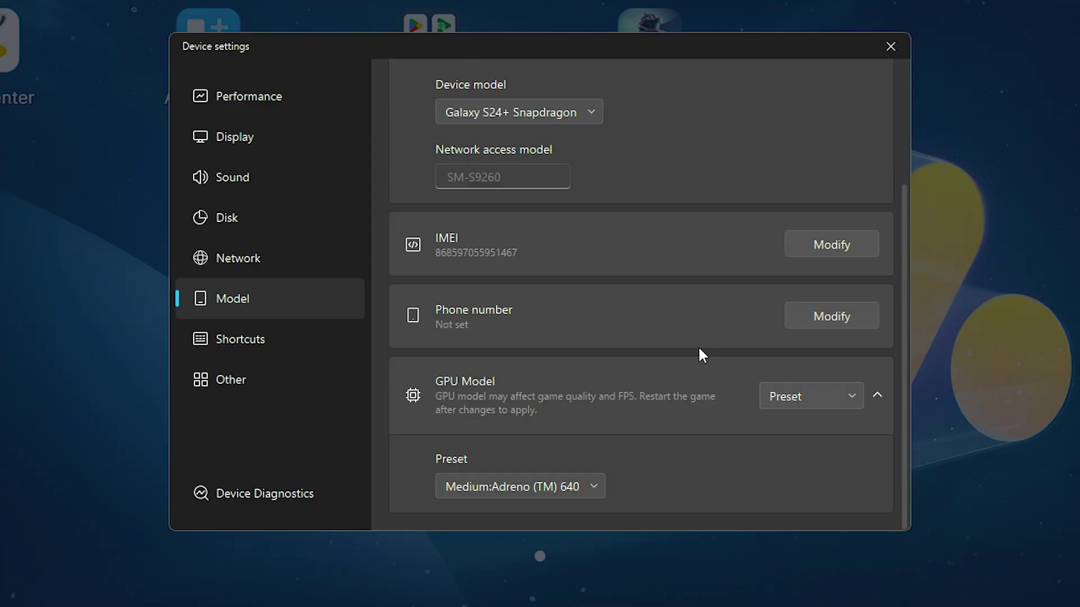
click(585, 484)
click(596, 454)
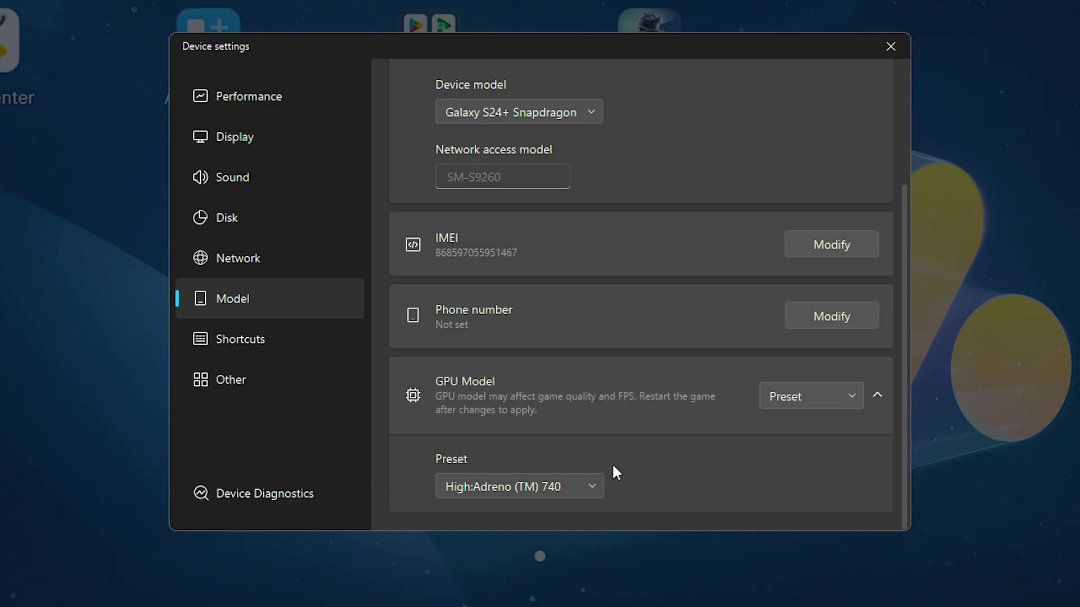
click(548, 488)
click(550, 487)
In the other settings, turn on gamepad auto connection, hibernation disabling and APK file association, and expand the ADB Debug options.
click(269, 339)
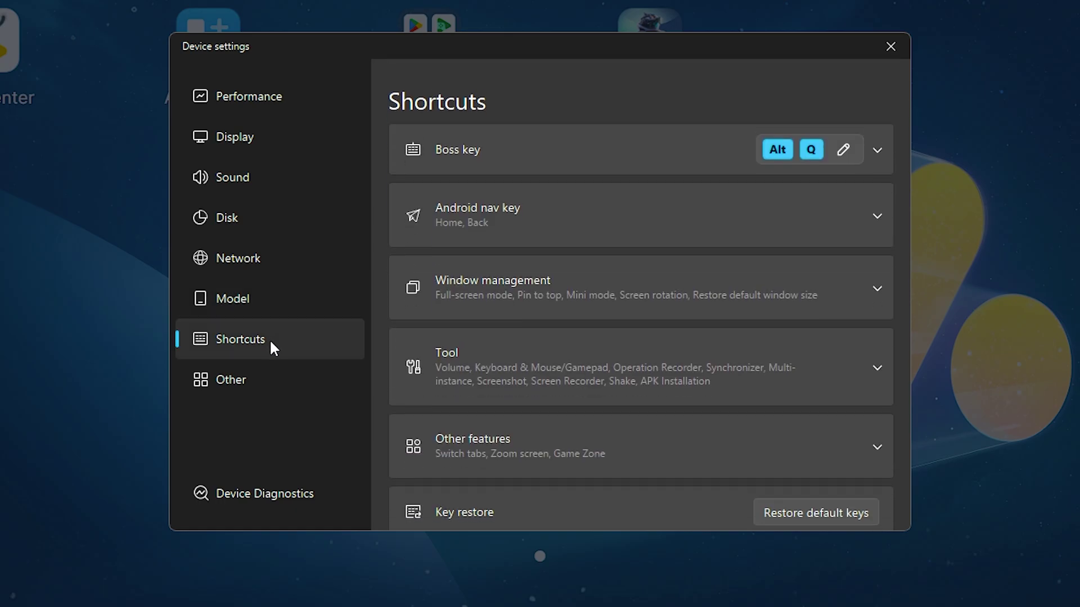
click(269, 380)
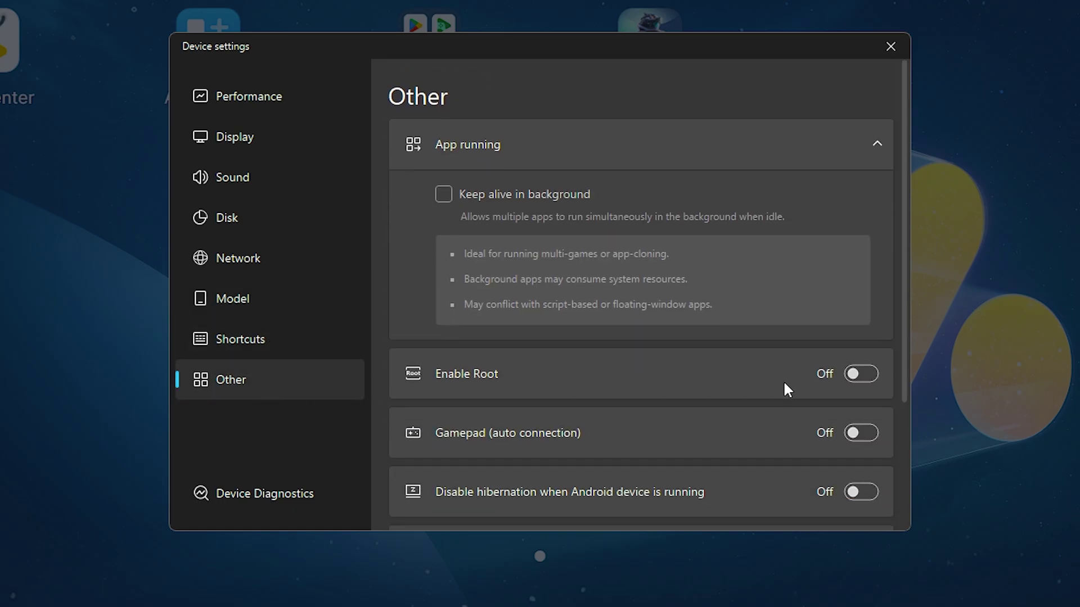
scroll(858, 373, down, 1)
click(860, 367)
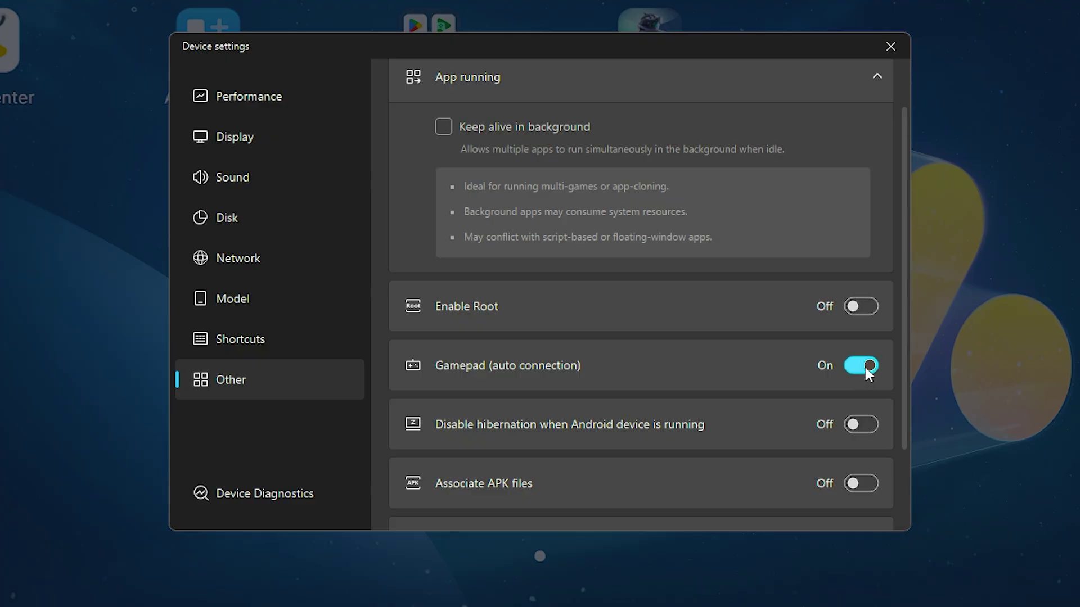
click(861, 423)
scroll(860, 421, down, 1)
click(860, 422)
scroll(860, 422, down, 1)
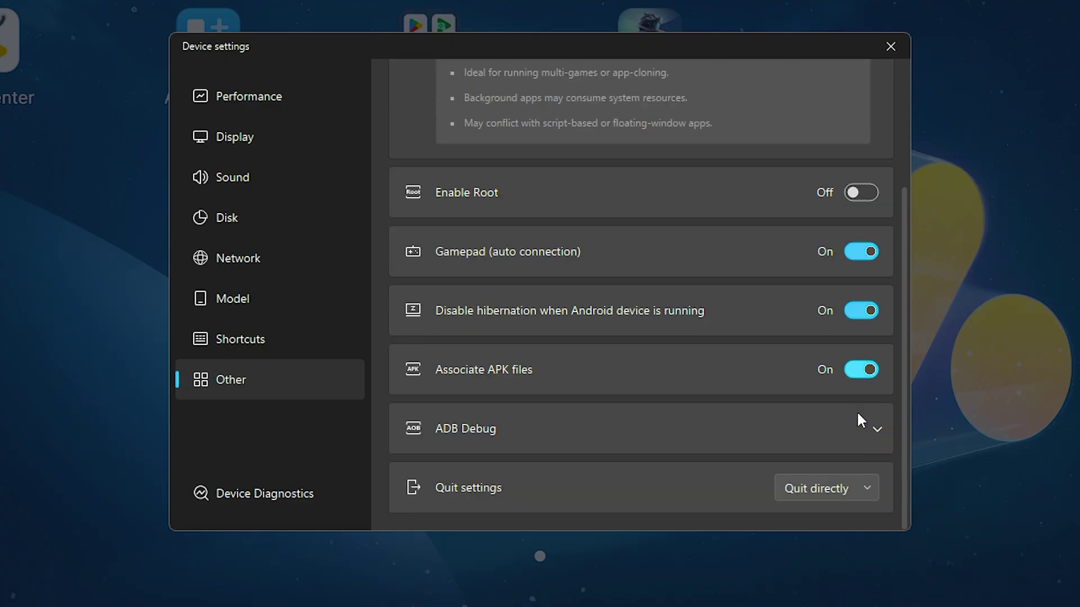
click(657, 432)
scroll(489, 470, down, 2)
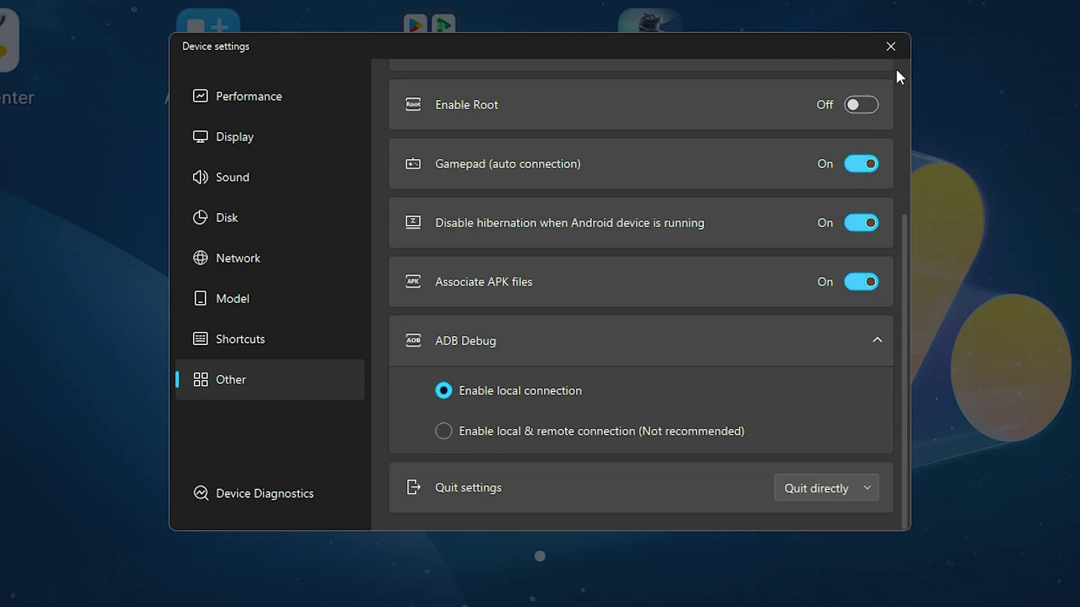
Leave the device settings, restart the emulator to apply them, and close the Android Device and MuMuPlayer windows.
click(890, 48)
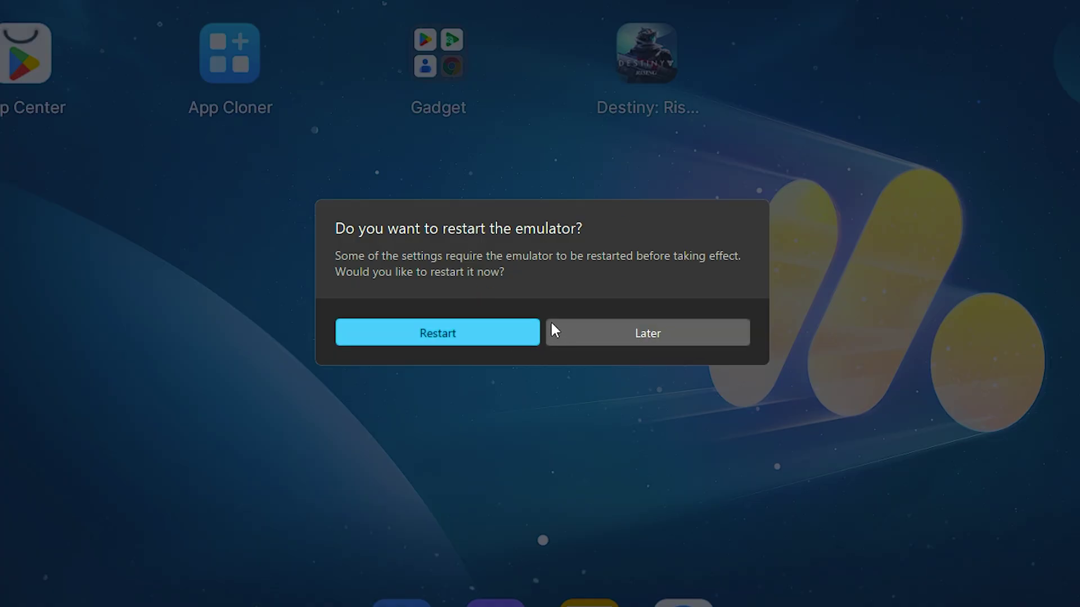
click(480, 334)
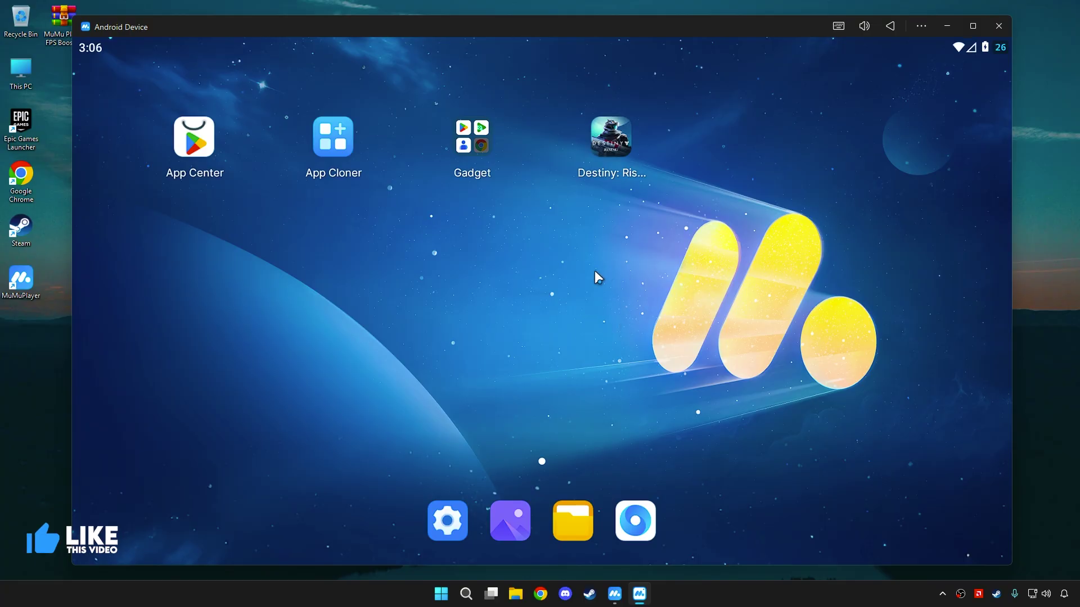
click(997, 25)
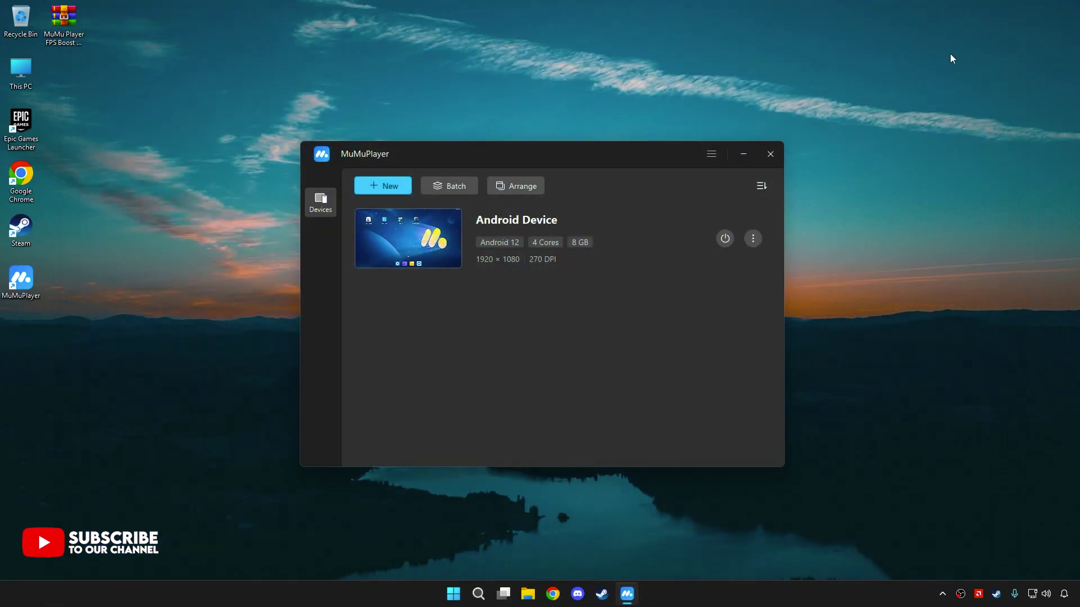
click(771, 162)
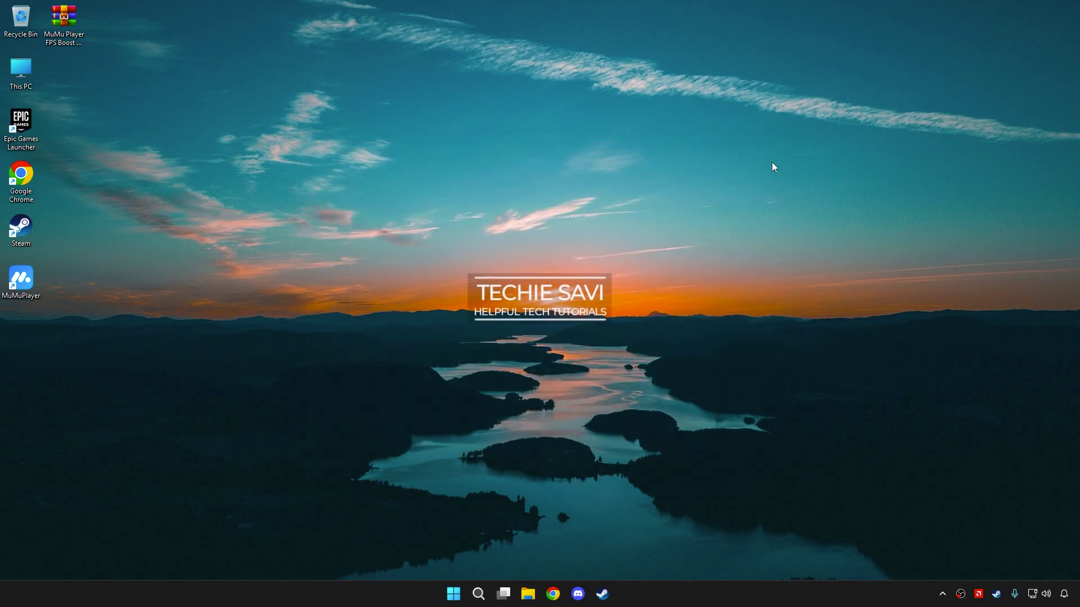
Switch to Windows Settings and make sure Game Mode is on and opening Game Bar with a controller is off.
click(466, 594)
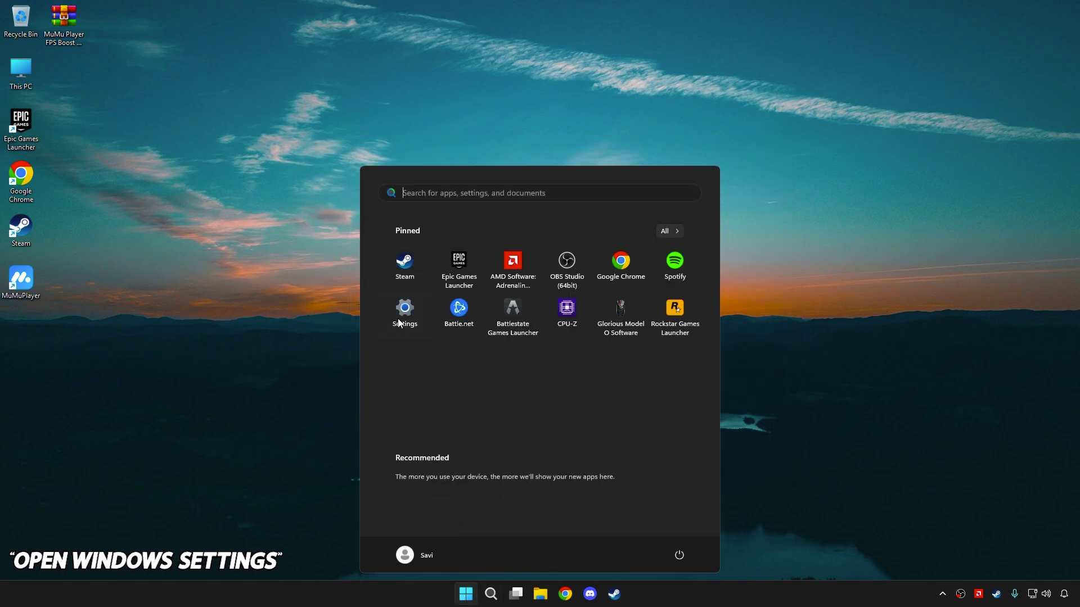
click(401, 318)
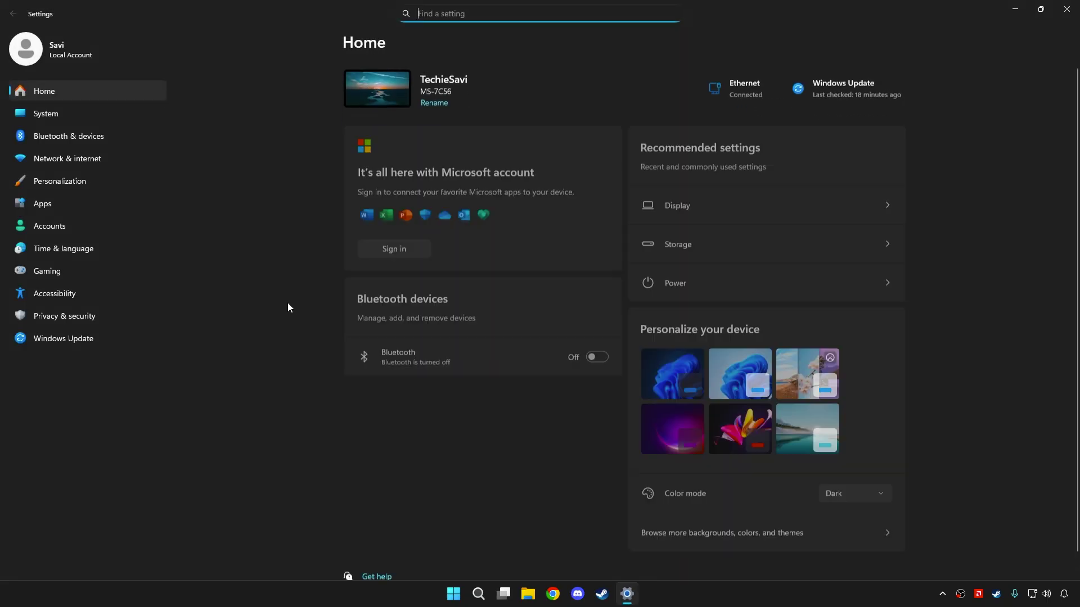
click(57, 271)
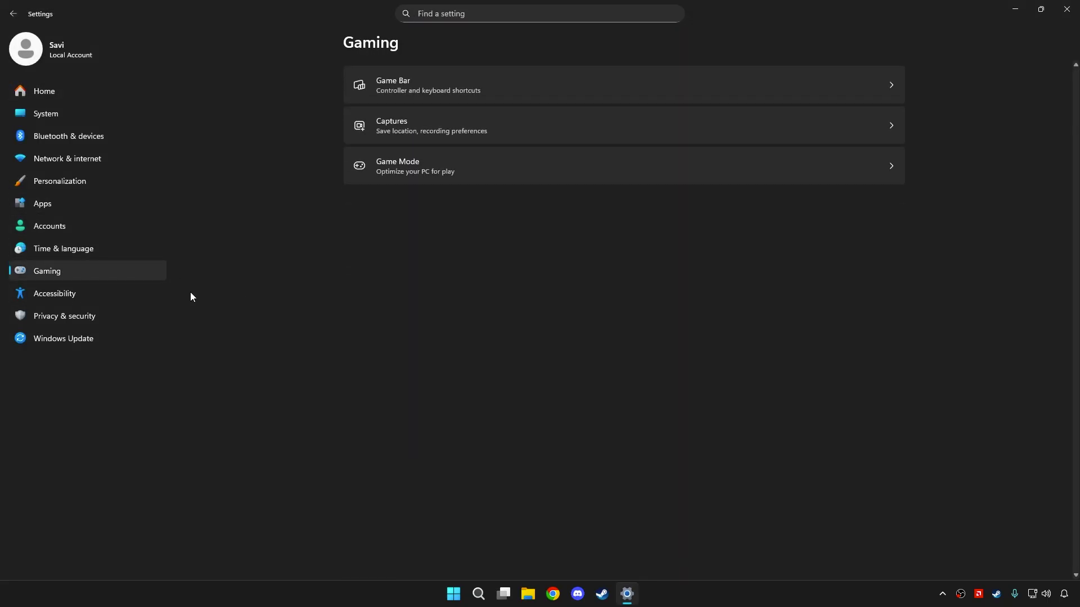
click(427, 173)
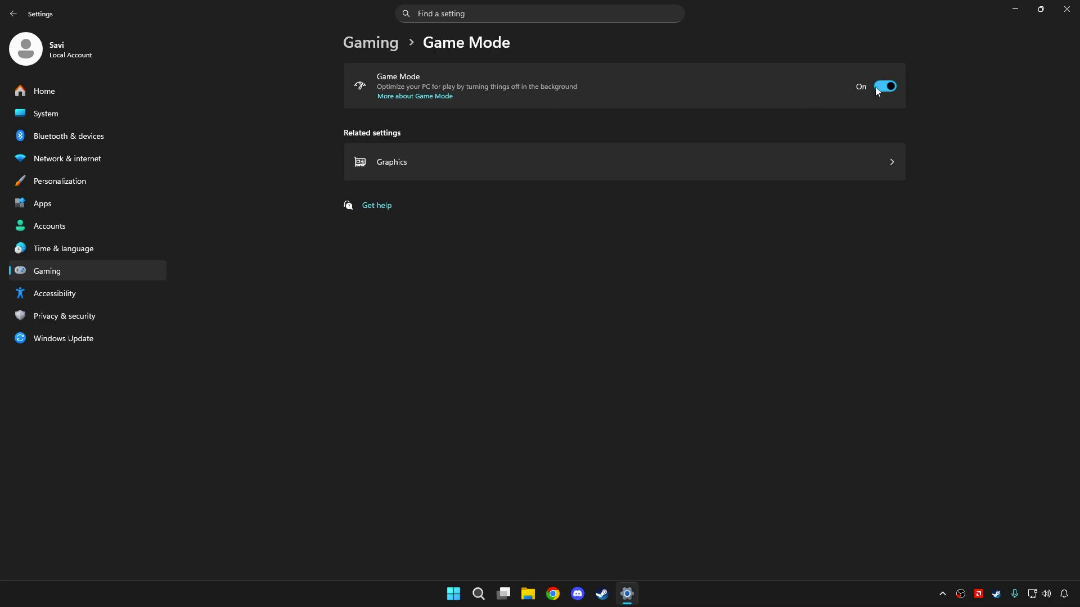
click(374, 45)
click(434, 90)
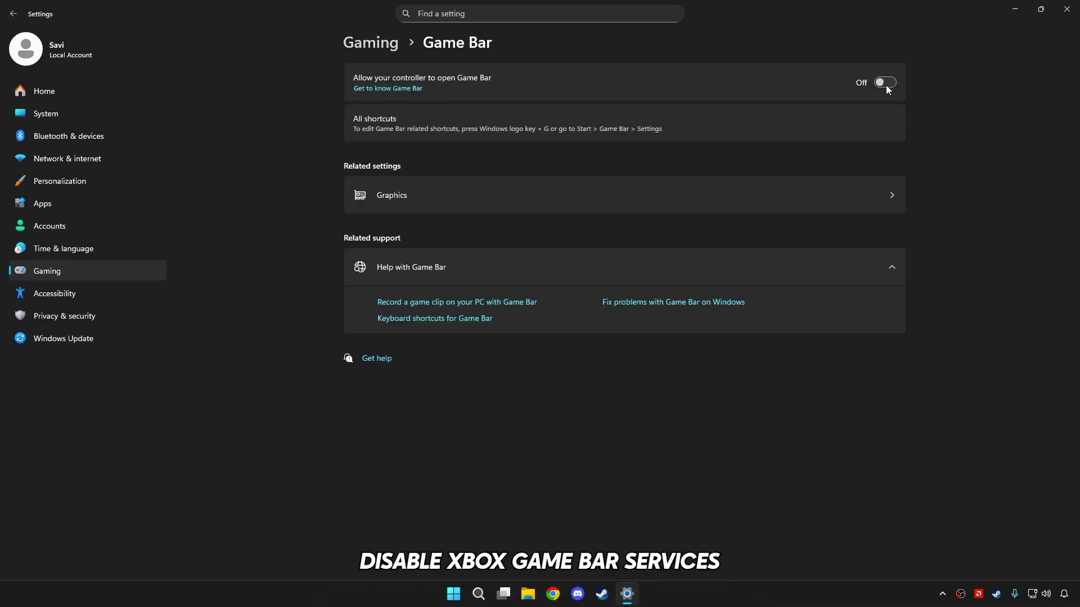
In the startup apps settings, turn off EA, EpicGamesLauncher, Internet Download Manager, Microsoft Edge and Phone Link.
click(42, 205)
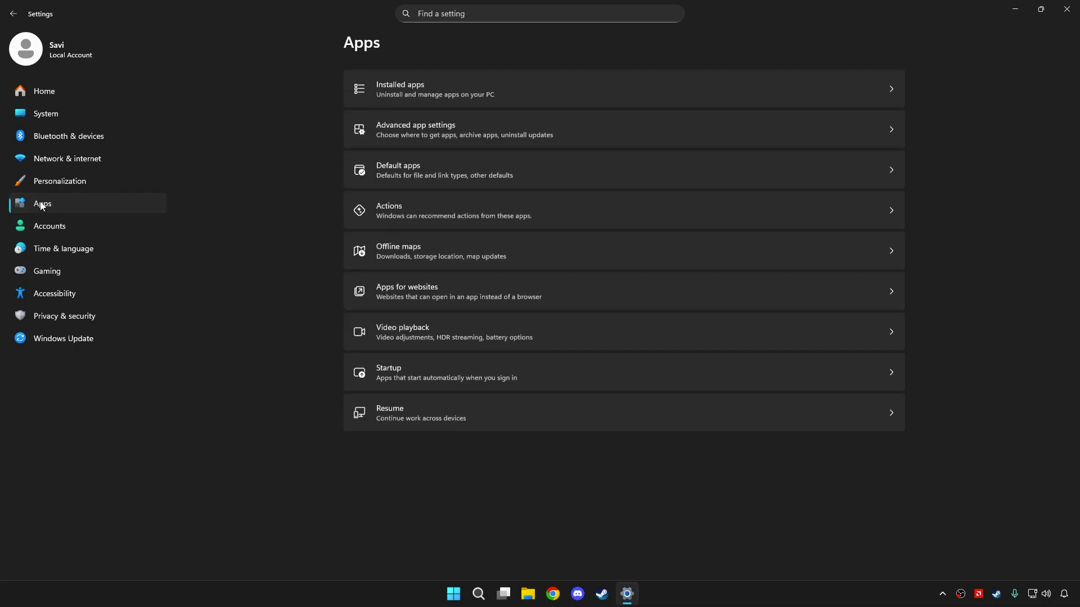
click(403, 373)
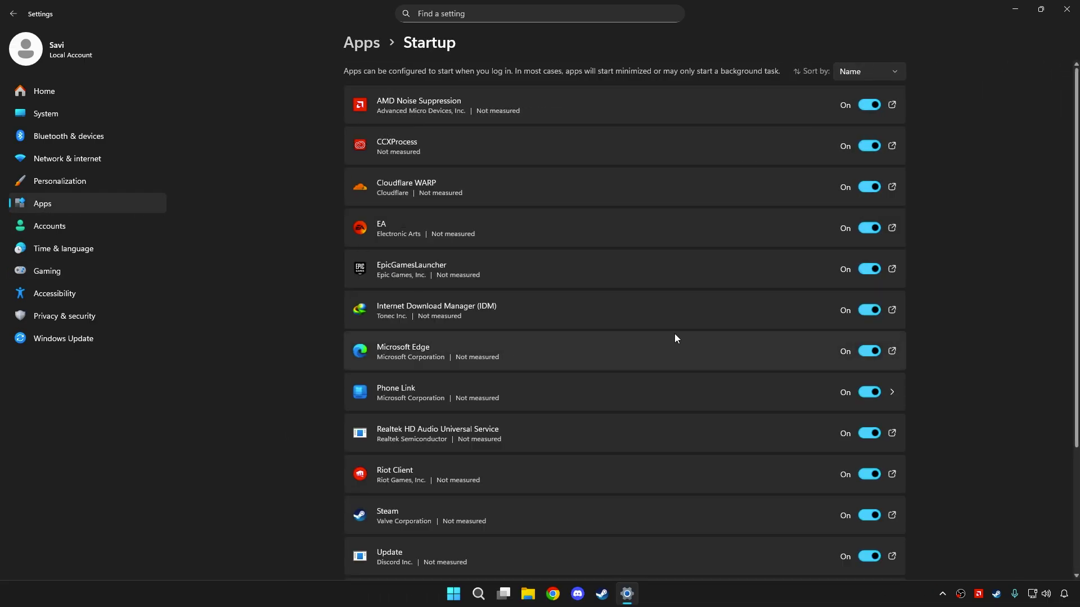
click(876, 228)
click(869, 269)
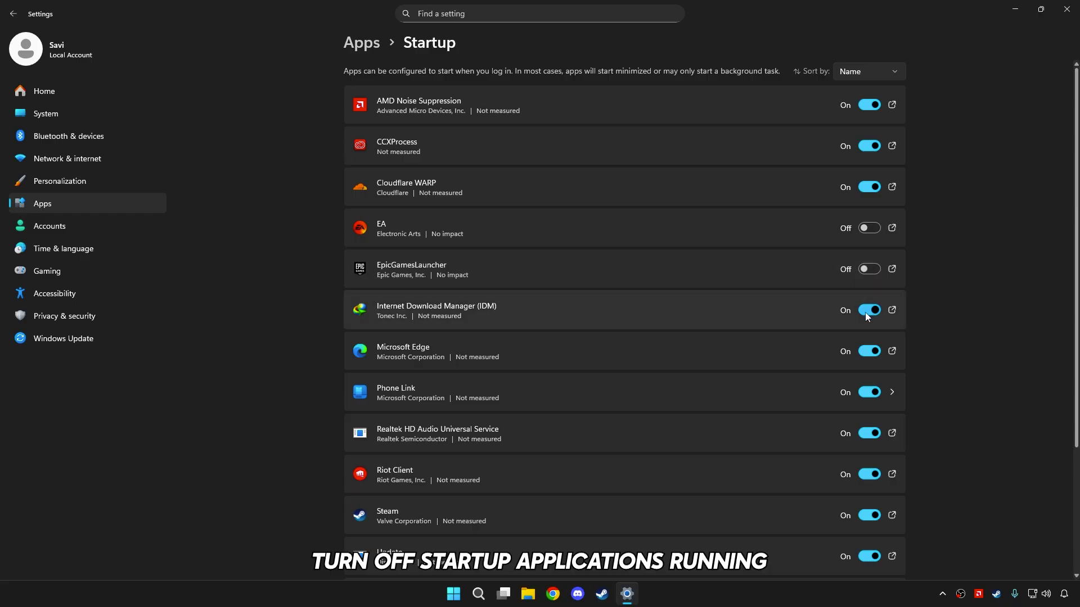
click(866, 311)
click(858, 391)
scroll(853, 390, down, 3)
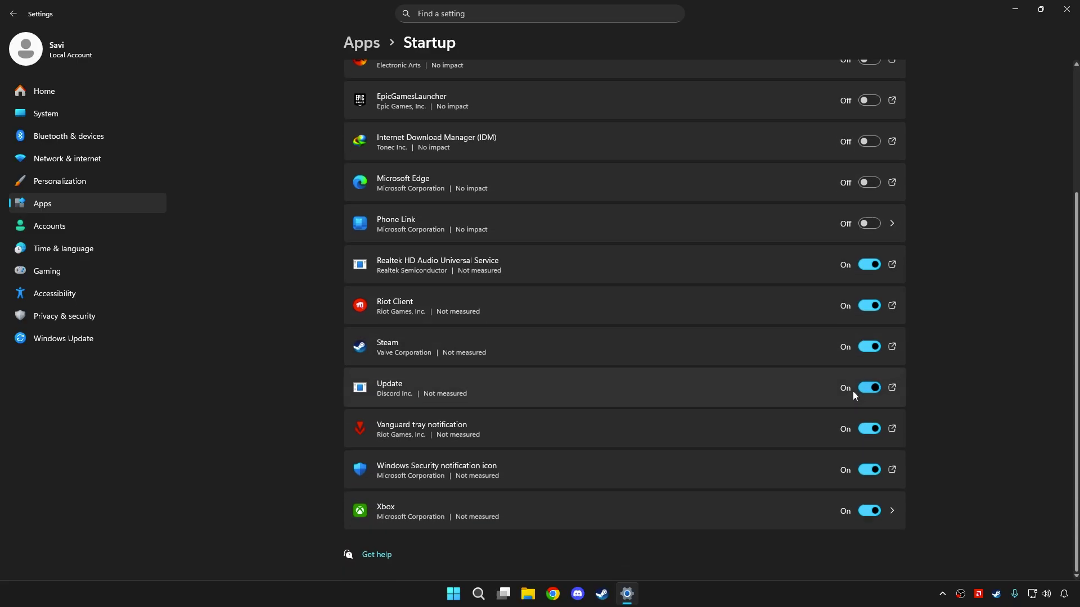
scroll(867, 514, up, 3)
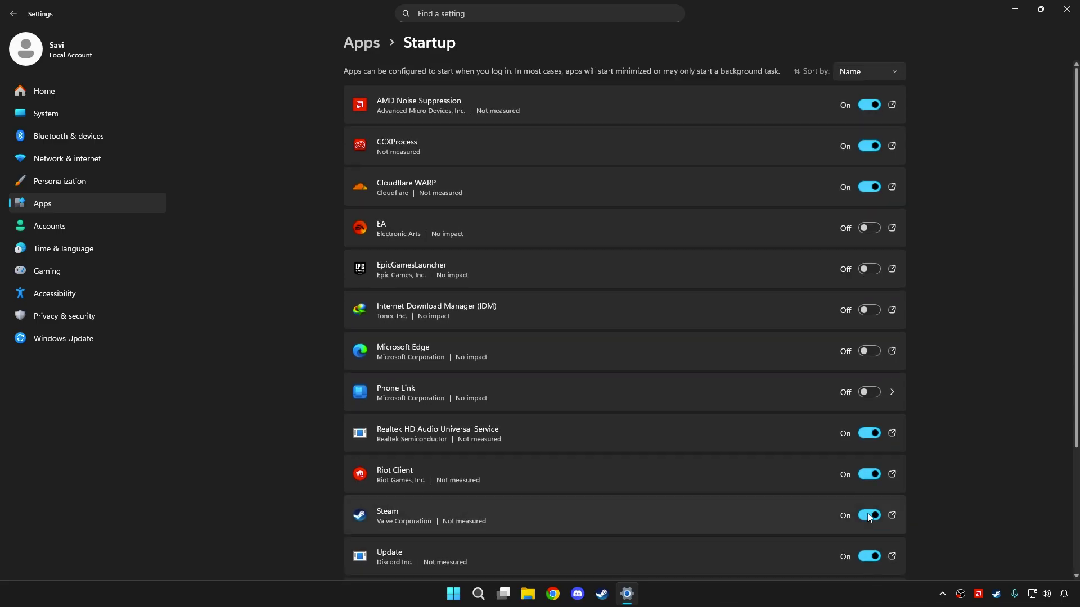
In the system power settings, set the plugged-in power mode to Best Performance.
click(97, 117)
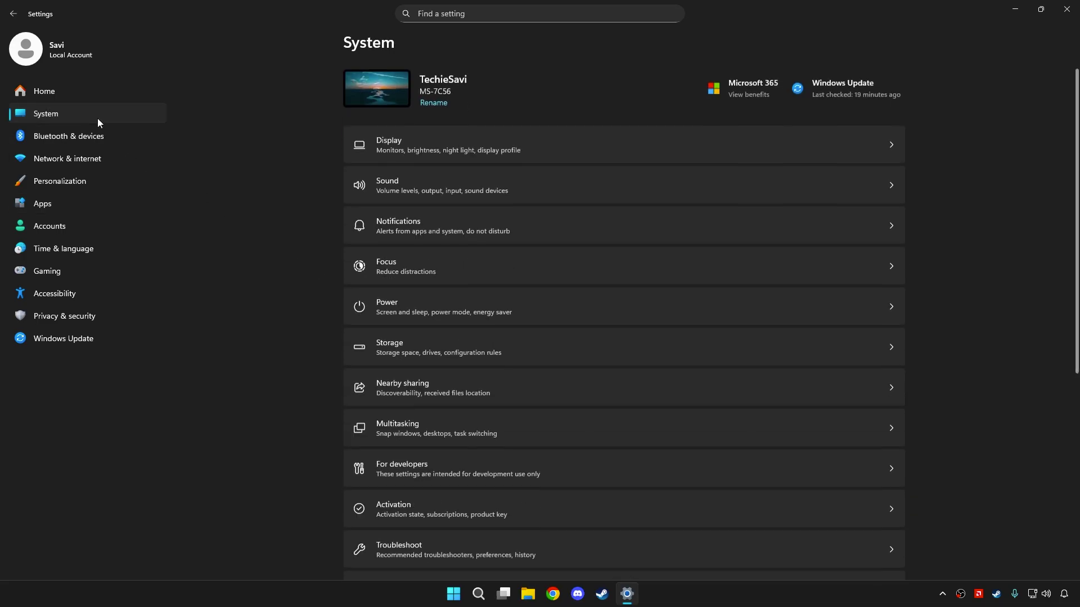
click(434, 301)
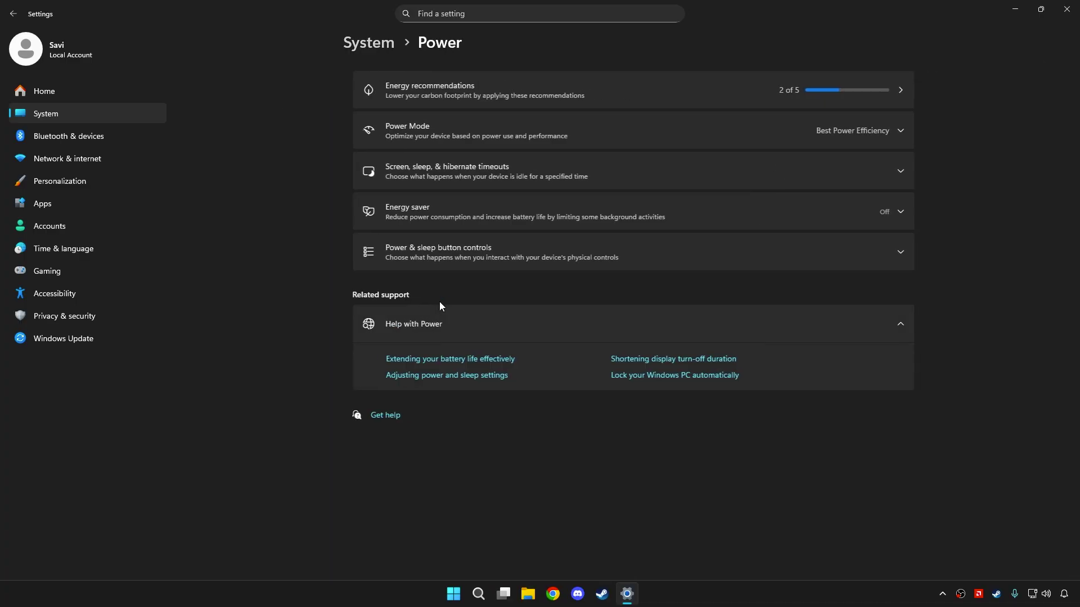
click(835, 130)
click(828, 163)
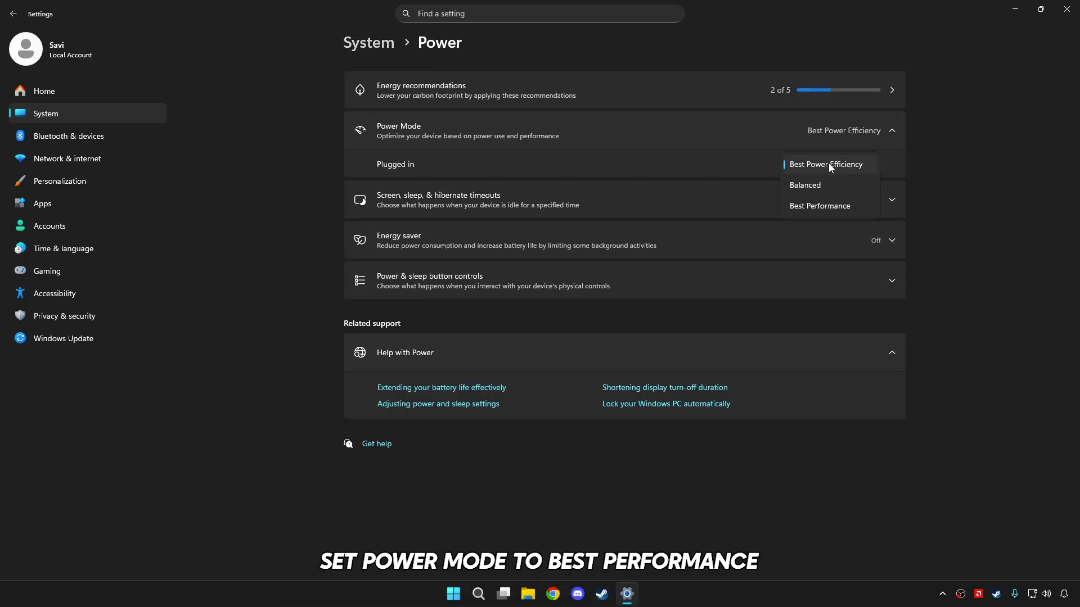
click(836, 209)
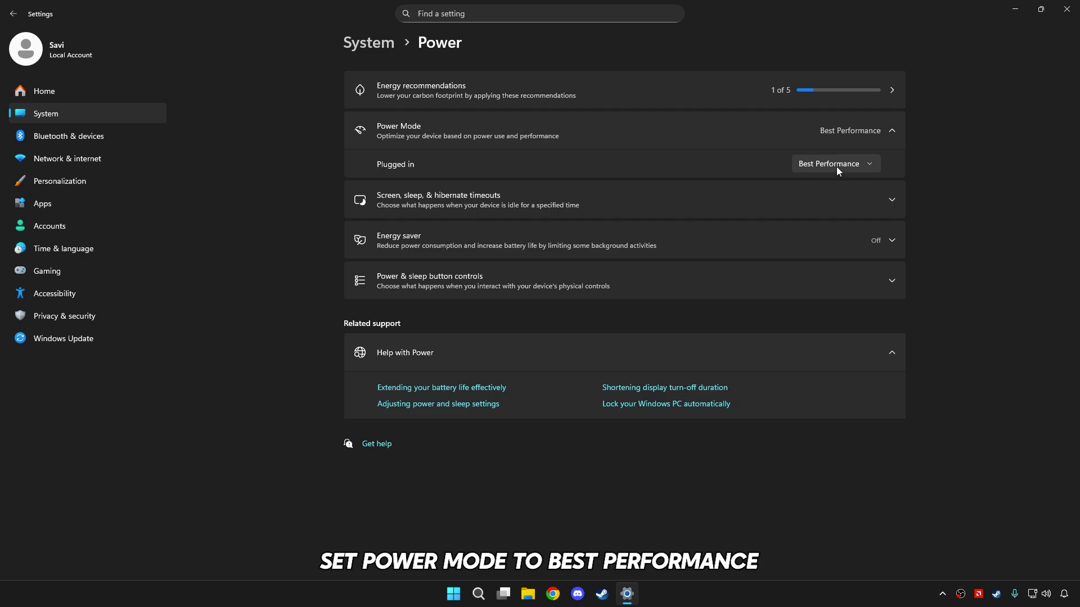
Go to the display's Graphics settings and start adding a desktop app to the custom application list.
click(368, 43)
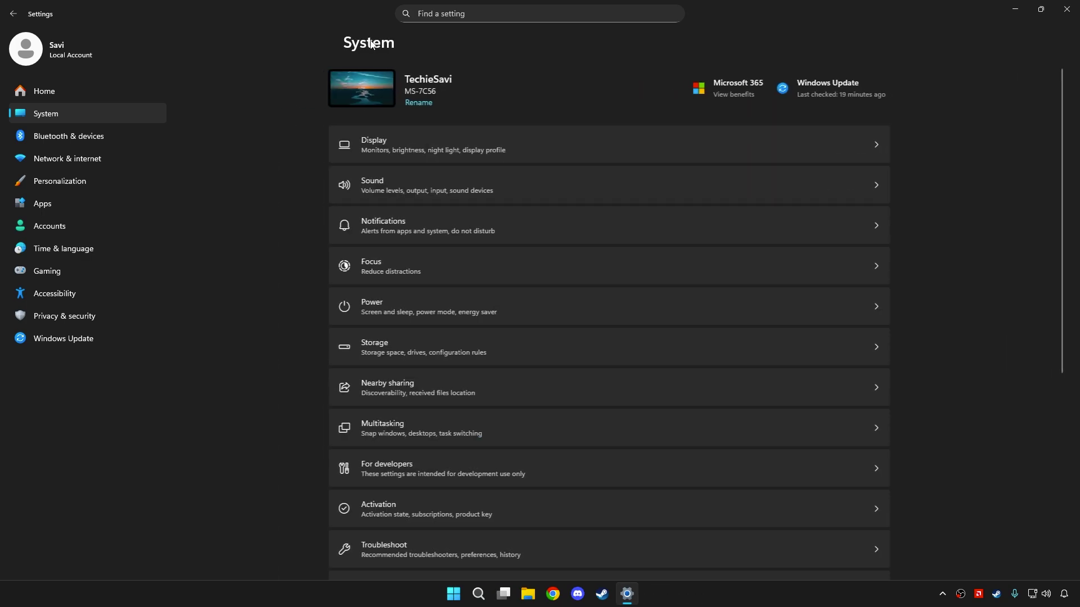
click(404, 143)
scroll(598, 275, down, 3)
click(458, 393)
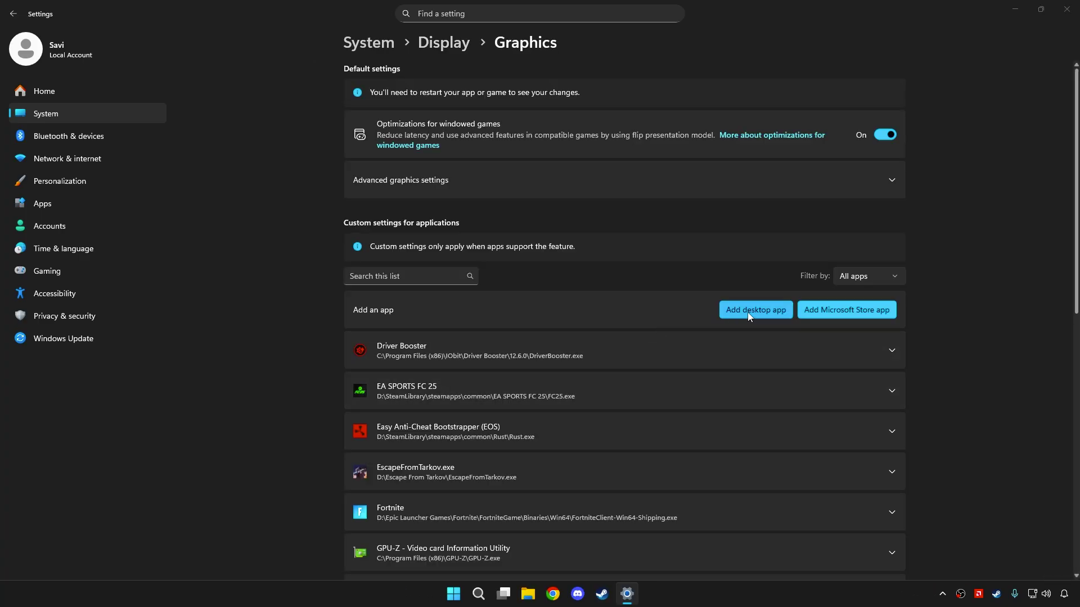
click(750, 310)
Add the MuMuNxMain application from C:\Program Files\Netease\MuMuPlayer\nx_main to the custom graphics list.
click(59, 172)
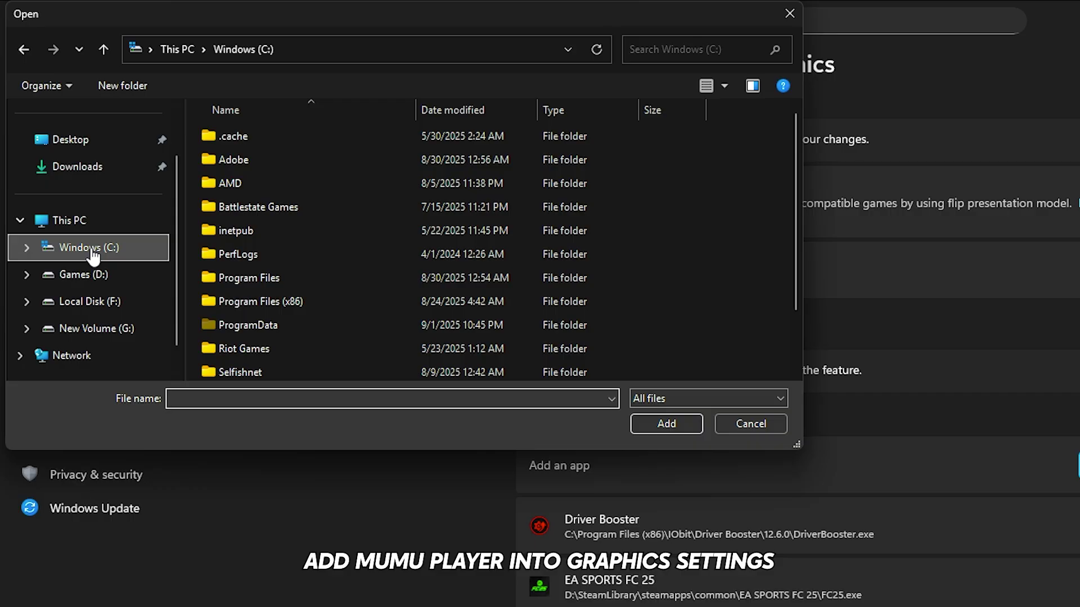
double_click(260, 278)
click(259, 254)
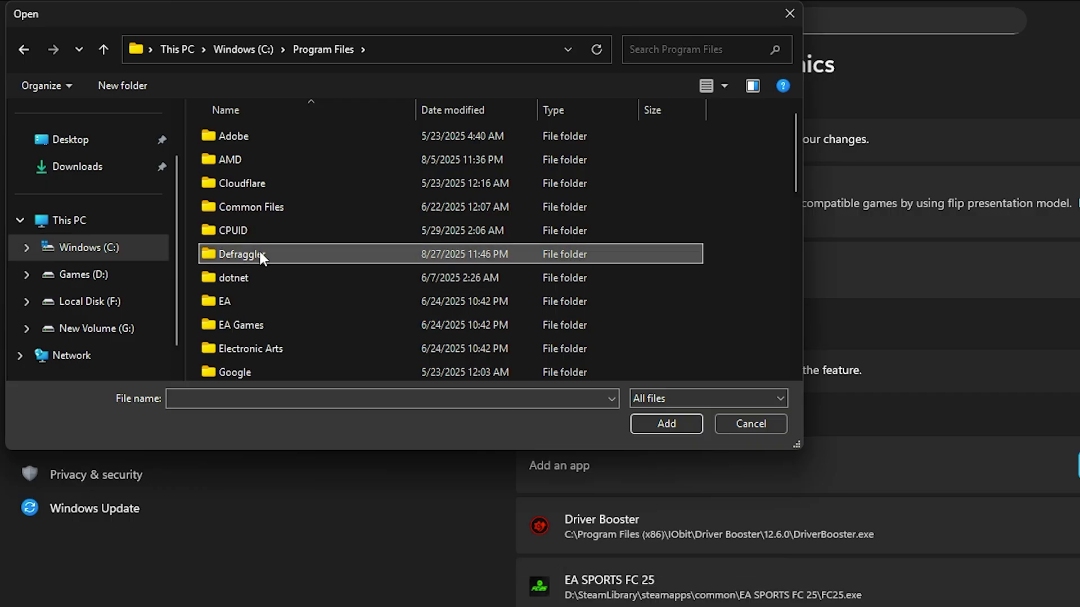
scroll(259, 248, down, 6)
double_click(259, 154)
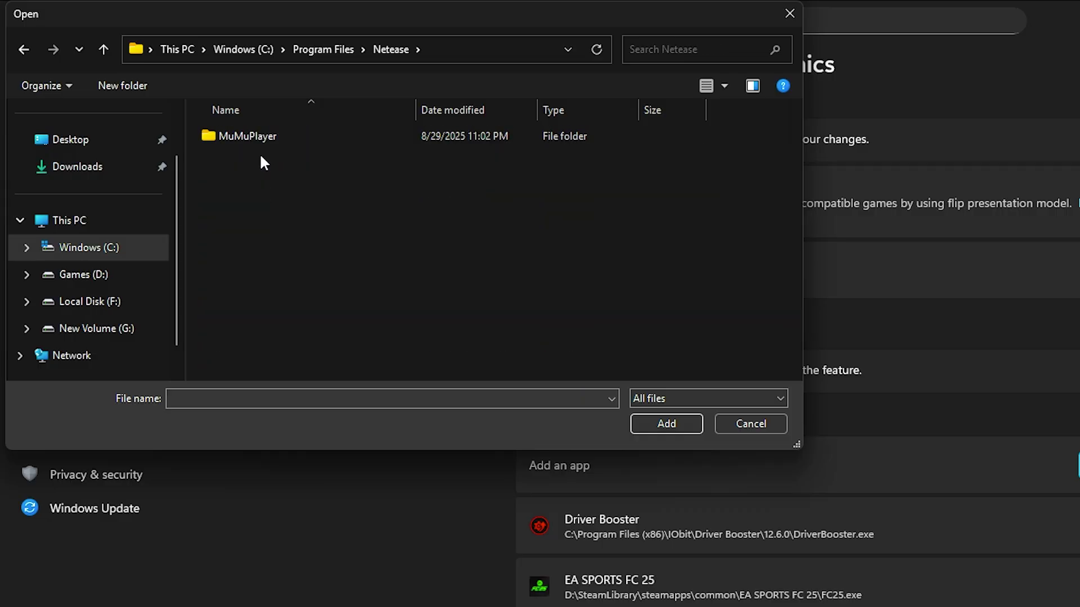
double_click(257, 135)
click(247, 206)
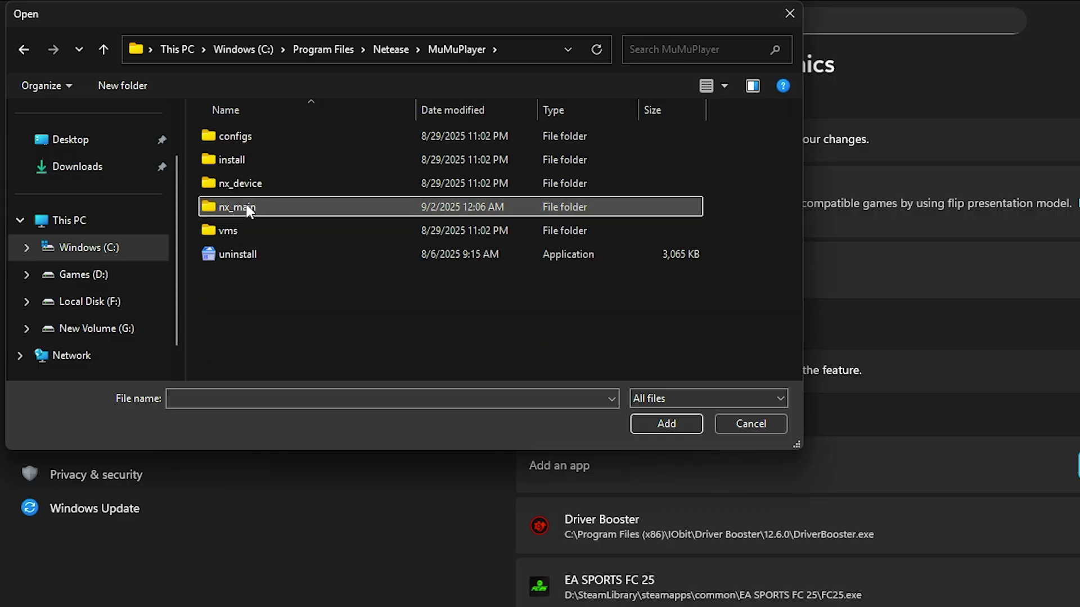
double_click(247, 207)
scroll(286, 278, down, 3)
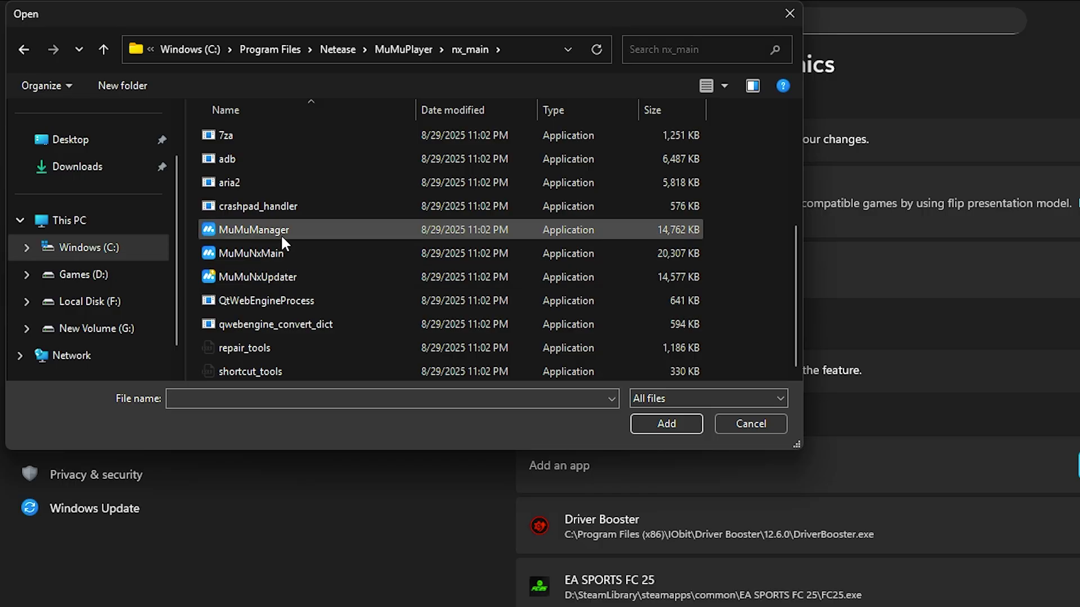
click(216, 254)
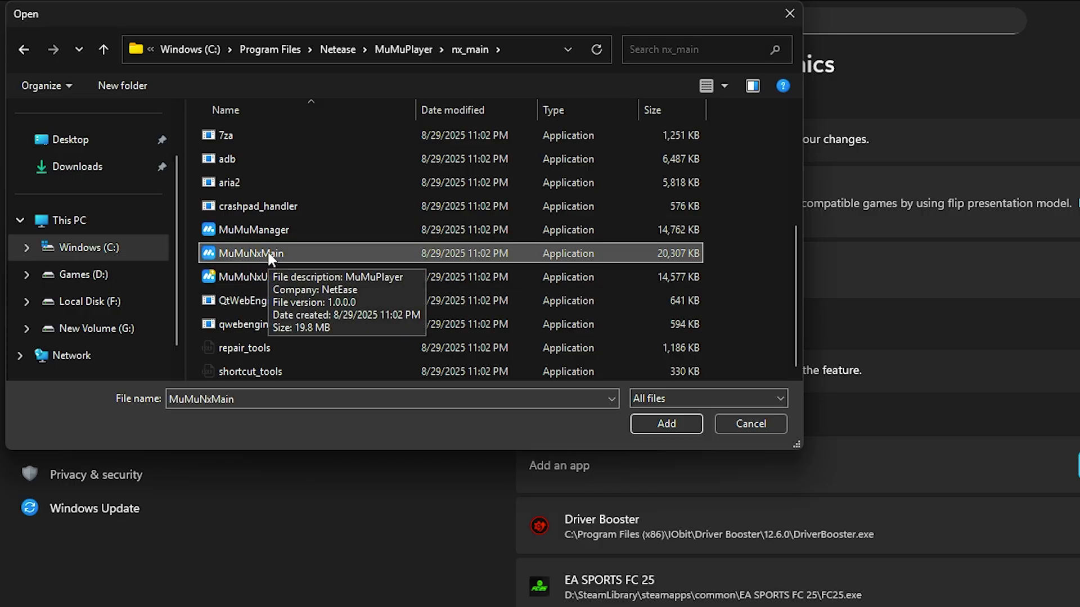
click(663, 423)
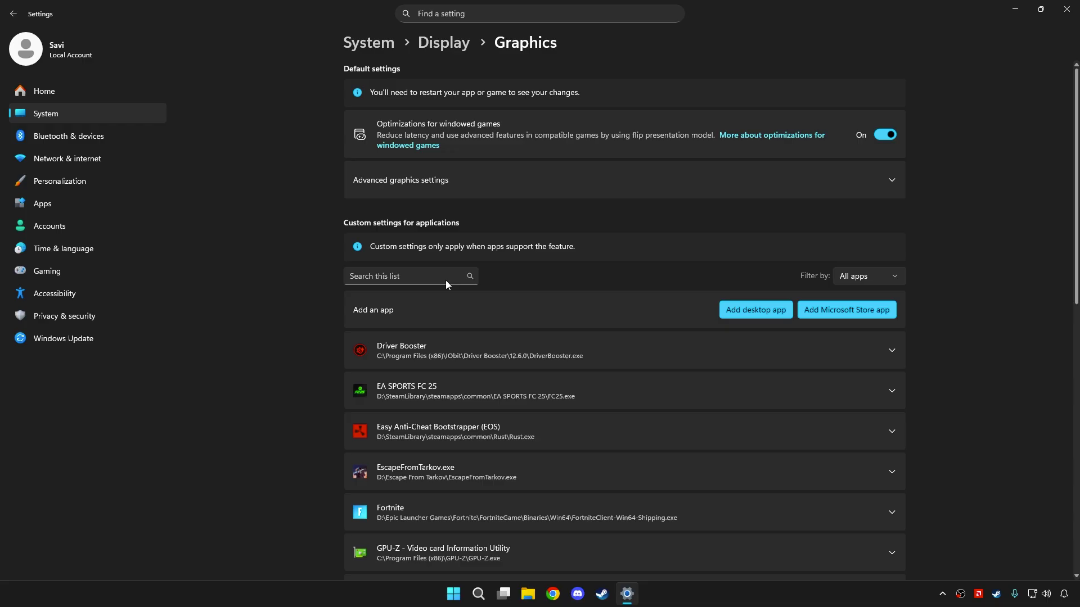
Set MuMuPlayer's GPU preference to Specific GPU 1: AMD Radeon RX 6700 XT with windowed game optimizations on, and close Settings.
scroll(469, 289, down, 7)
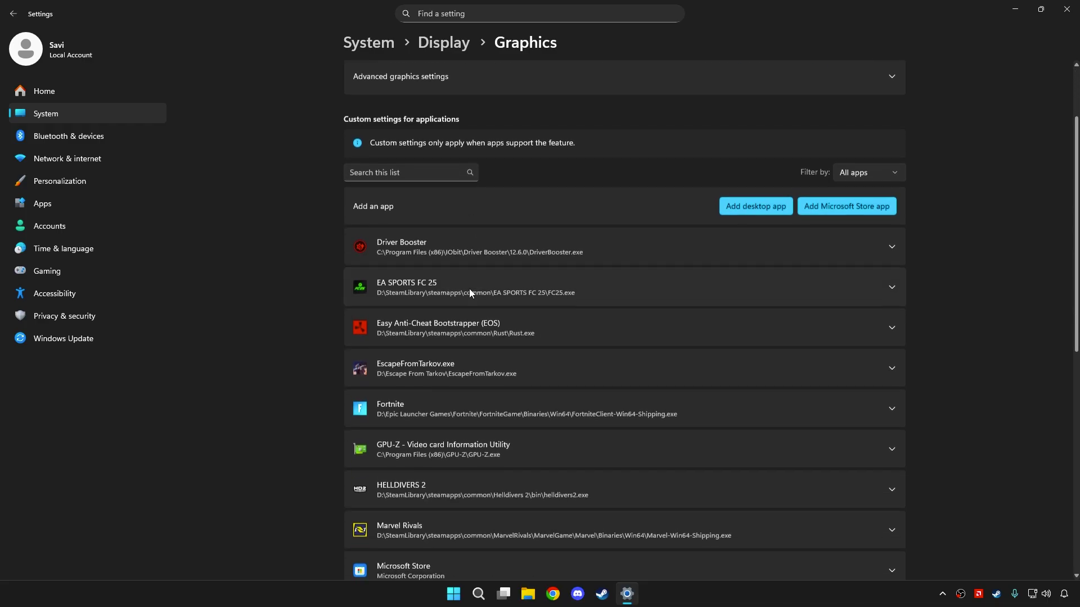
click(470, 290)
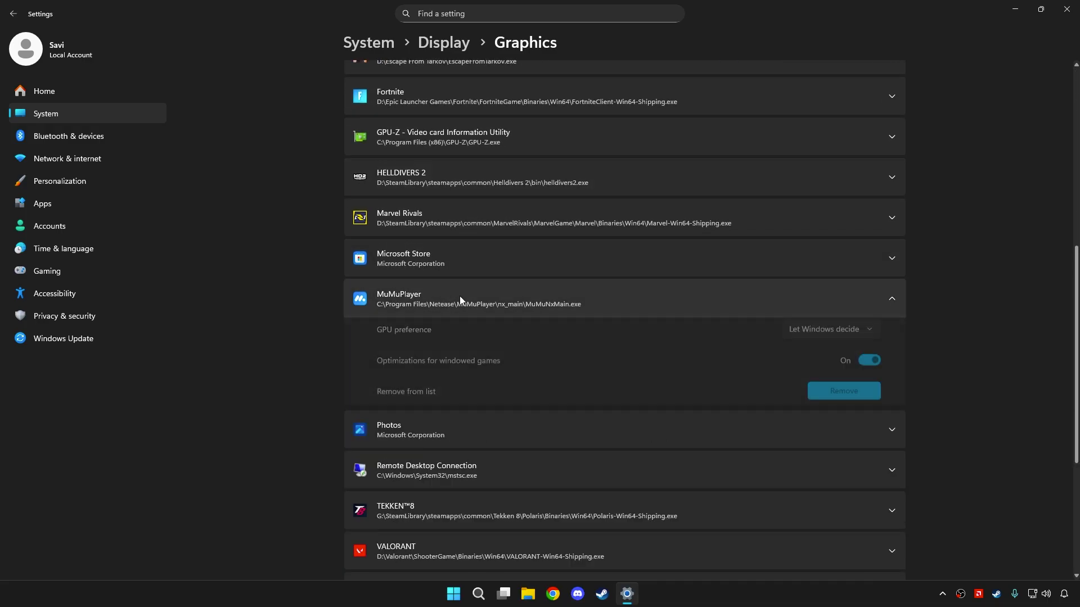
click(830, 332)
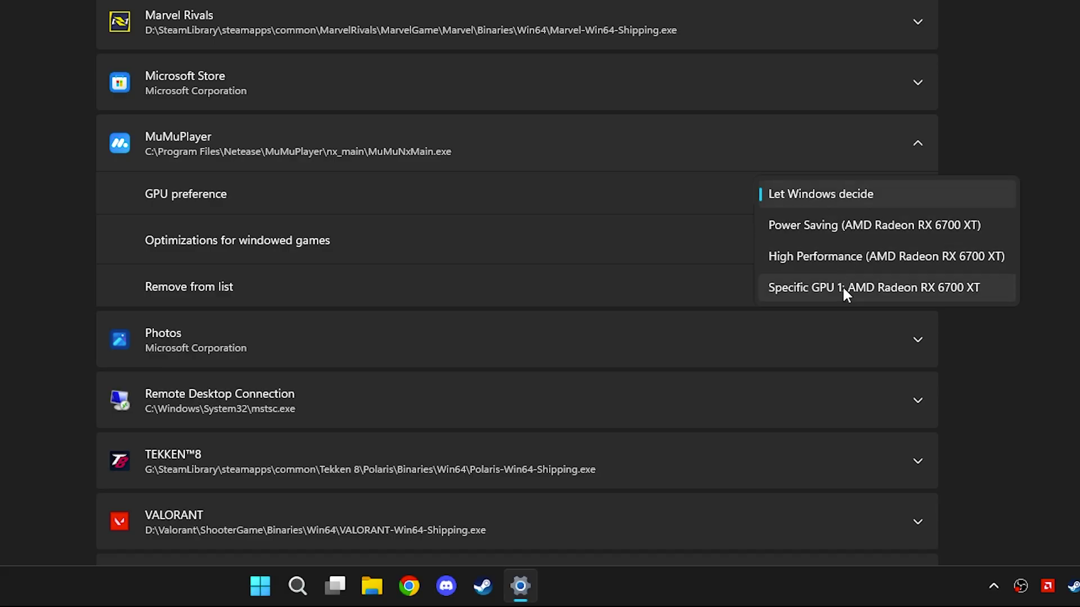
click(841, 287)
click(882, 241)
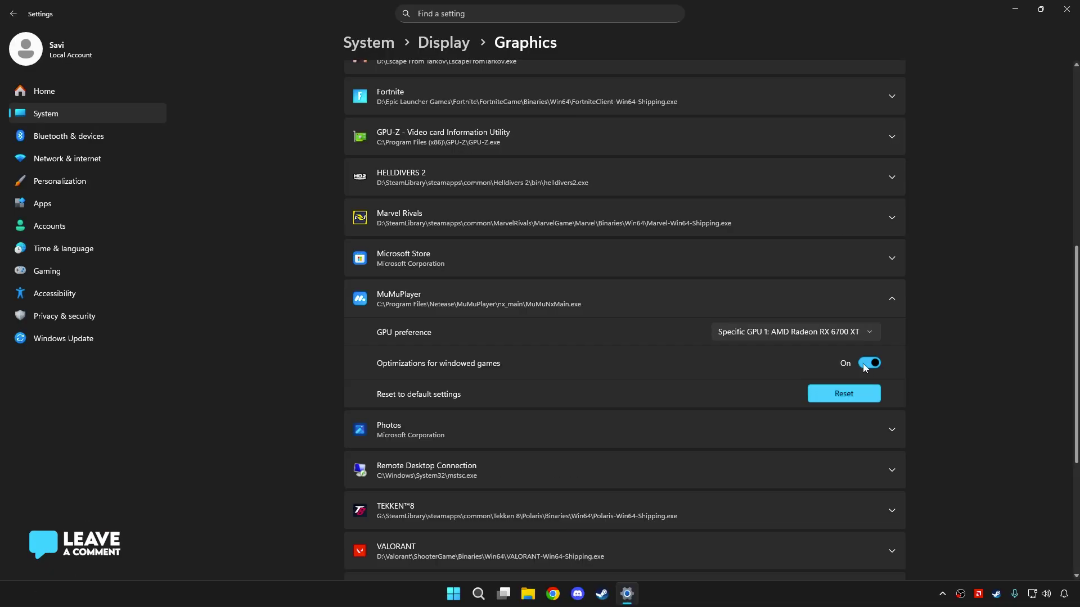
scroll(862, 363, up, 6)
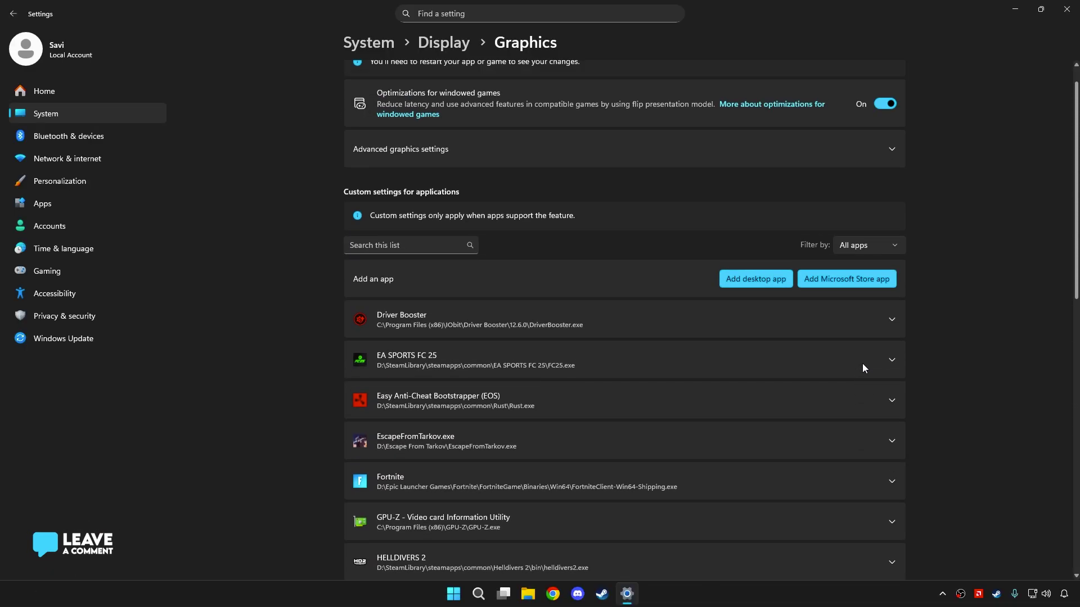
click(1071, 7)
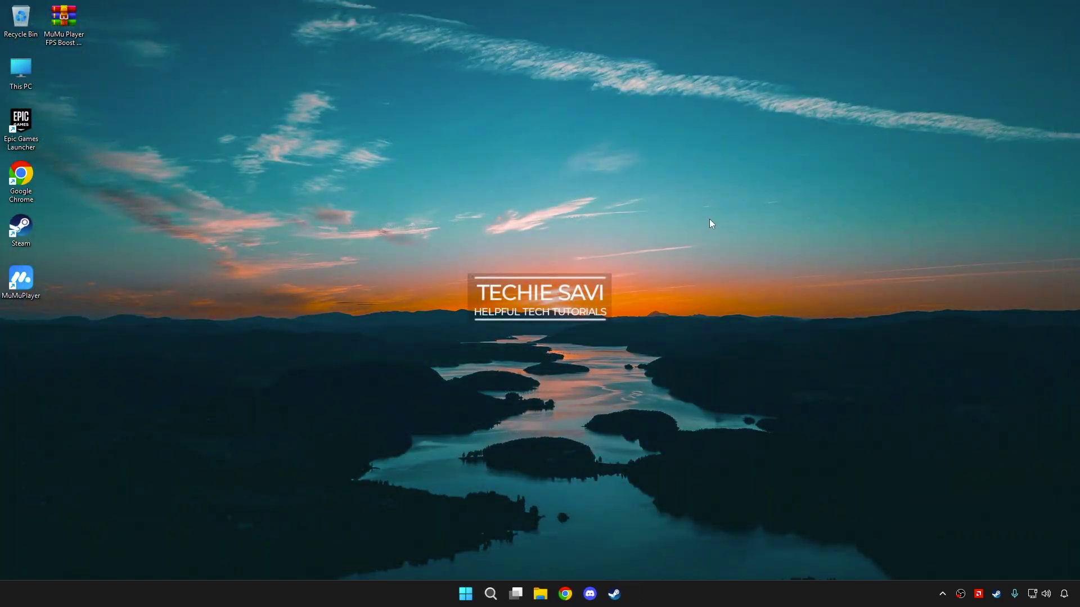
Open the MuMuPlayer shortcut's file location and show MuMuNxMain's compatibility properties, with fullscreen optimizations disabled.
right_click(22, 288)
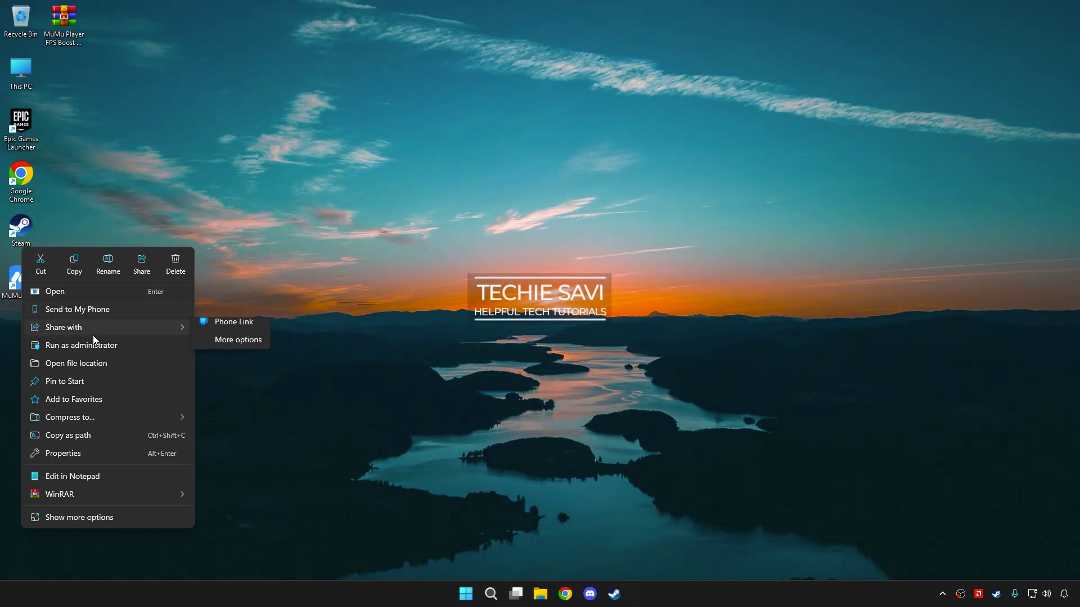
click(97, 360)
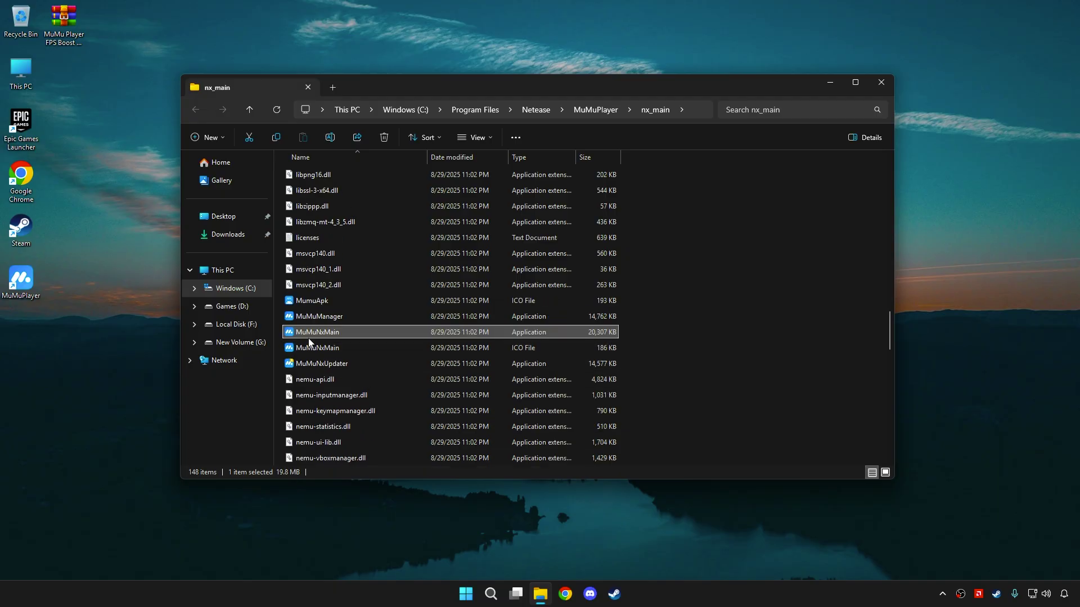
right_click(322, 330)
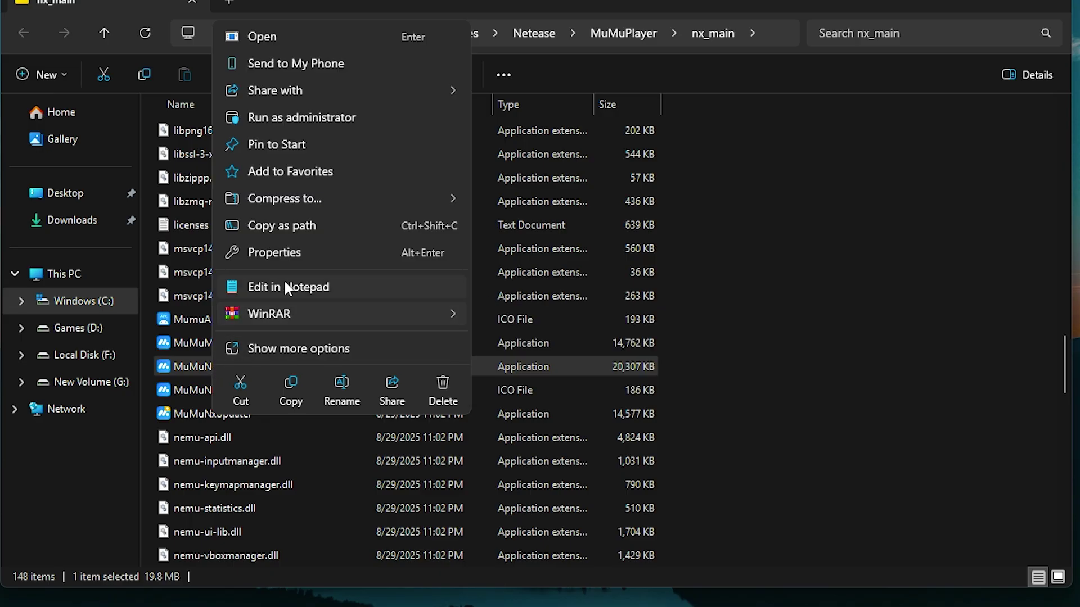
click(290, 256)
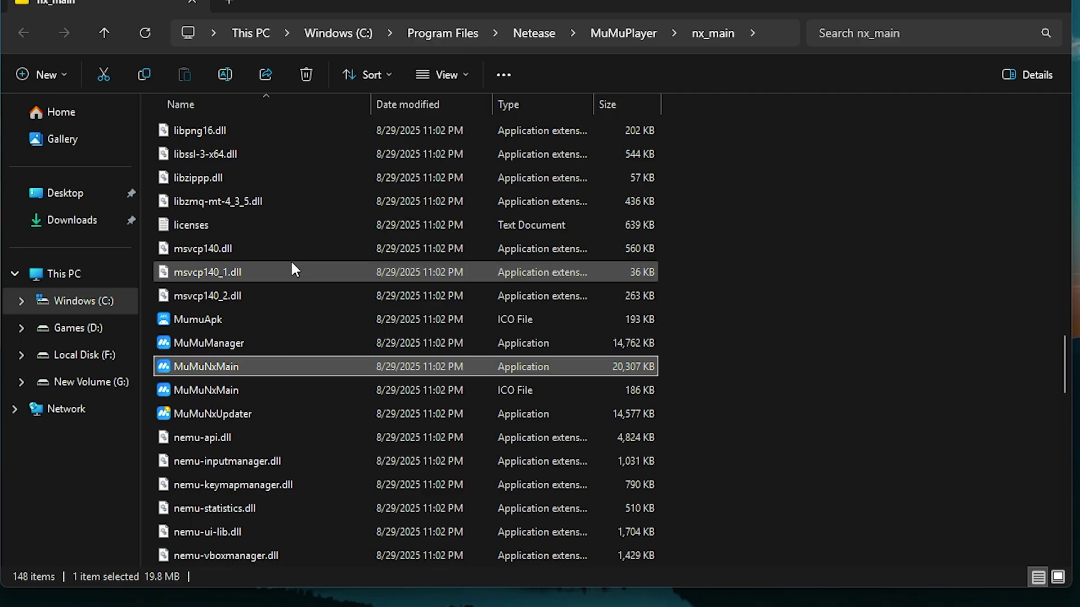
click(394, 134)
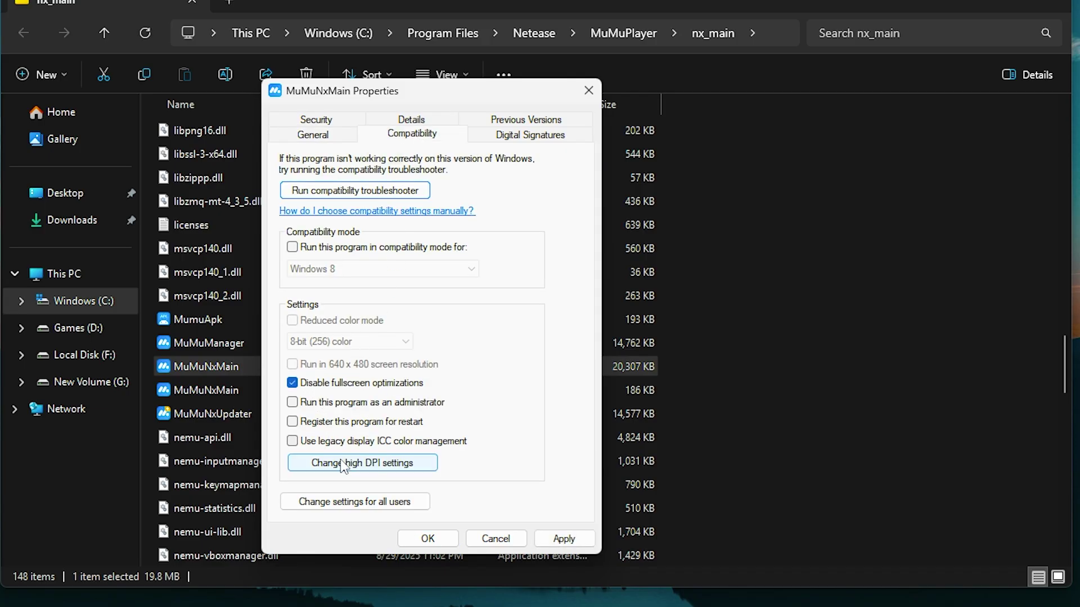
Override MuMuNxMain's high DPI scaling behavior with scaling performed by Application, save the properties and close the nx_main folder.
click(362, 463)
drag(385, 151, 697, 150)
click(629, 409)
click(635, 418)
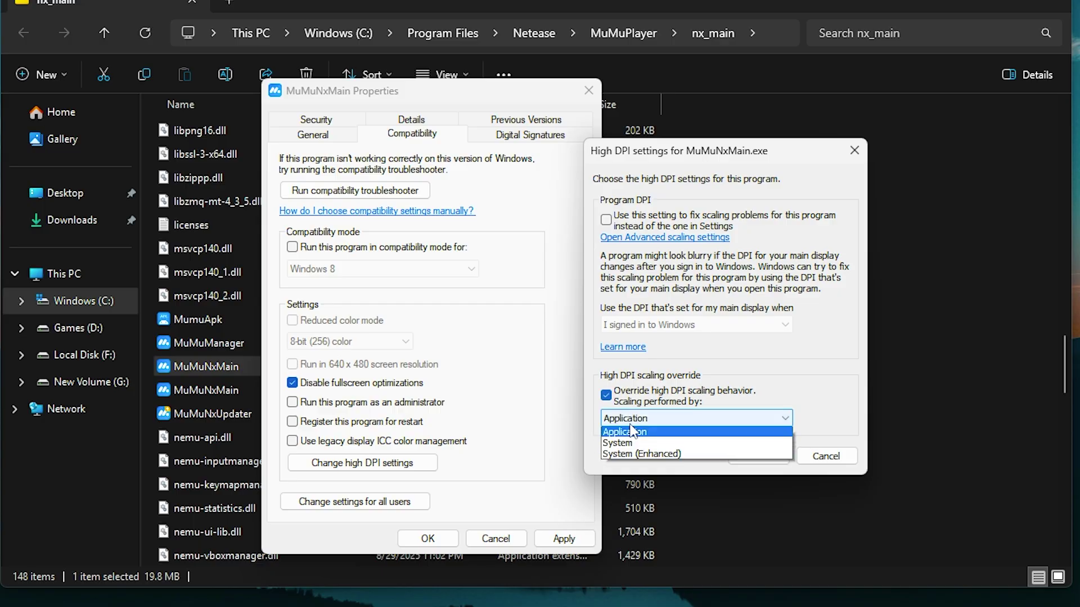
click(649, 425)
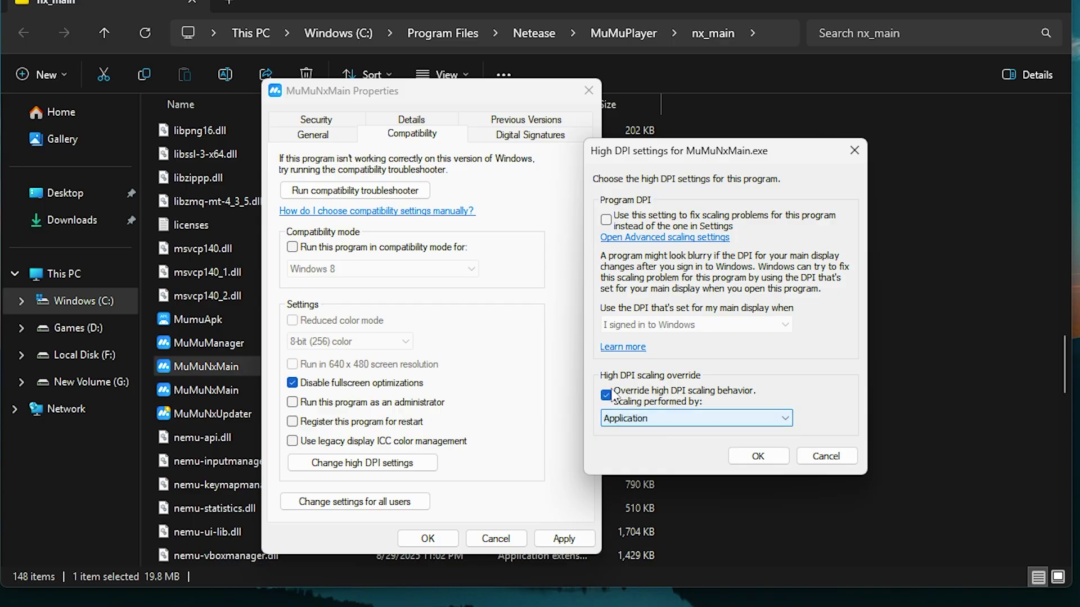
click(747, 454)
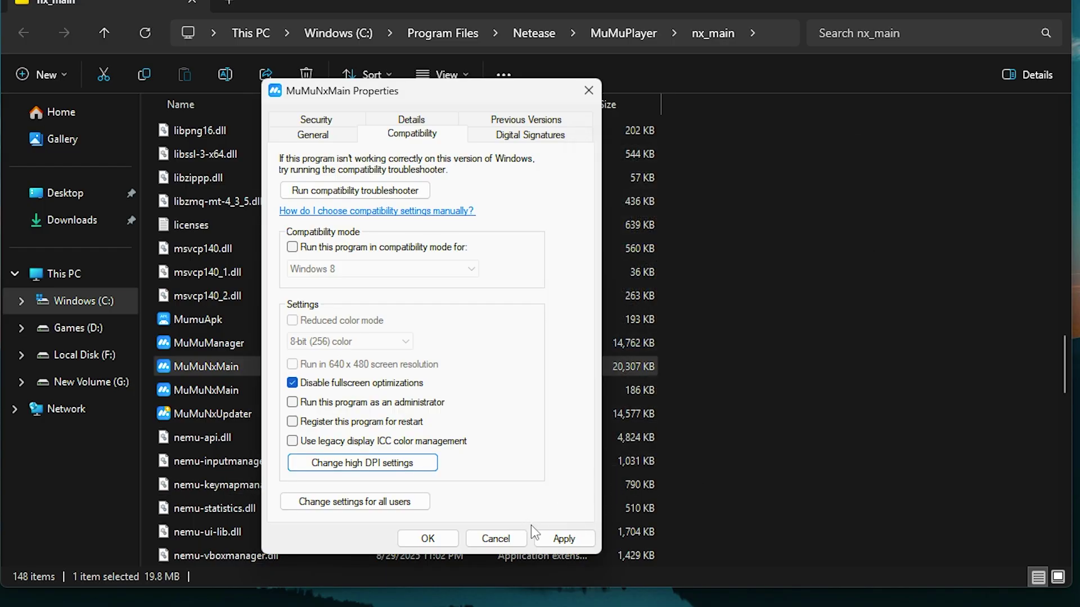
click(428, 538)
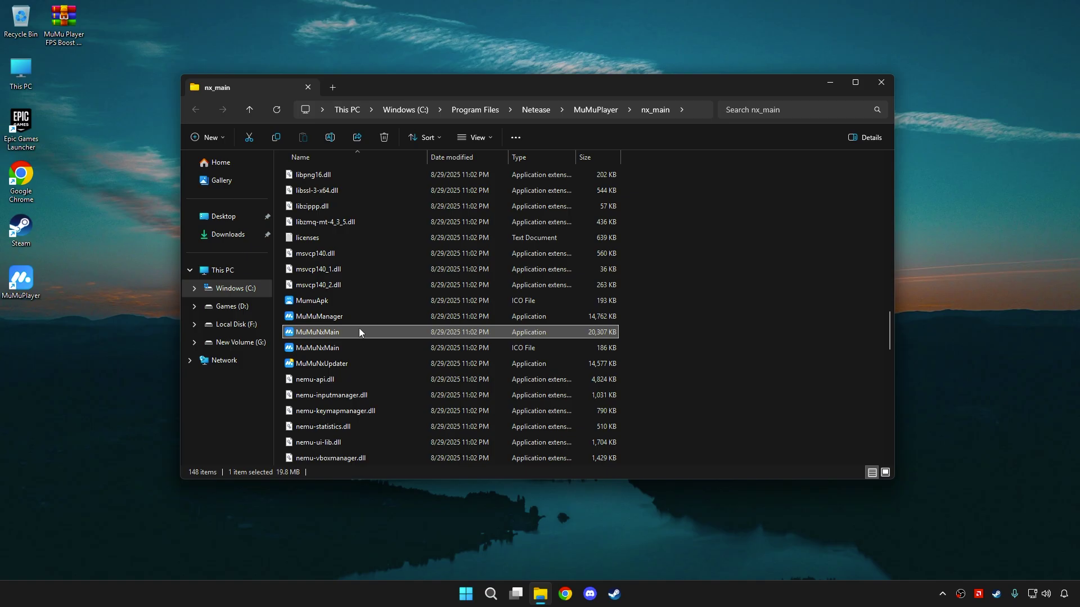
click(881, 83)
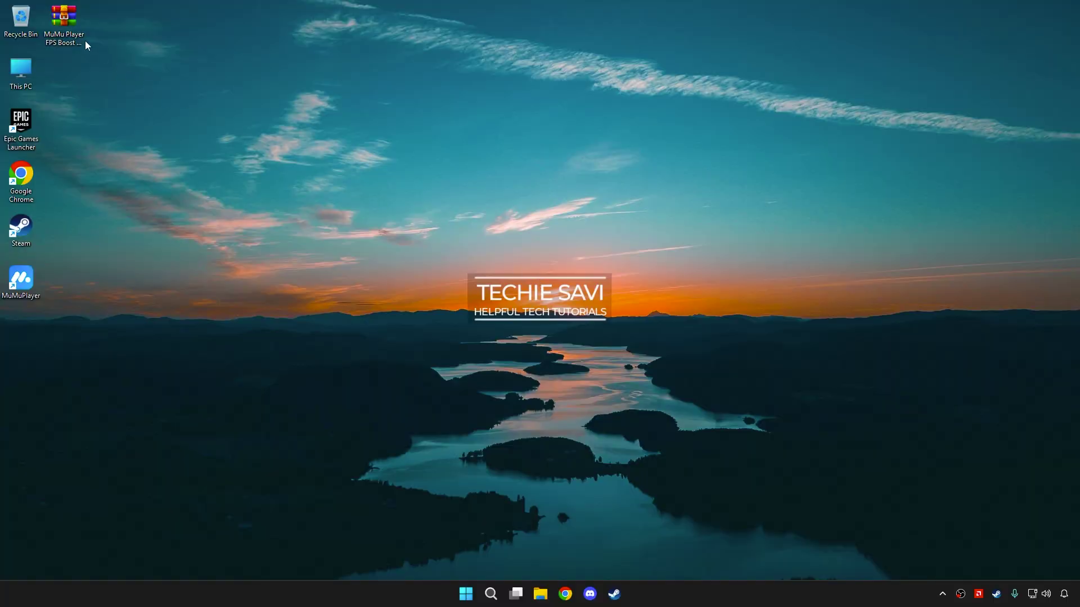
Extract the MuMu Player FPS Boost Optimization PACK folder from its RAR archive onto the desktop and close the archive.
drag(276, 81, 523, 173)
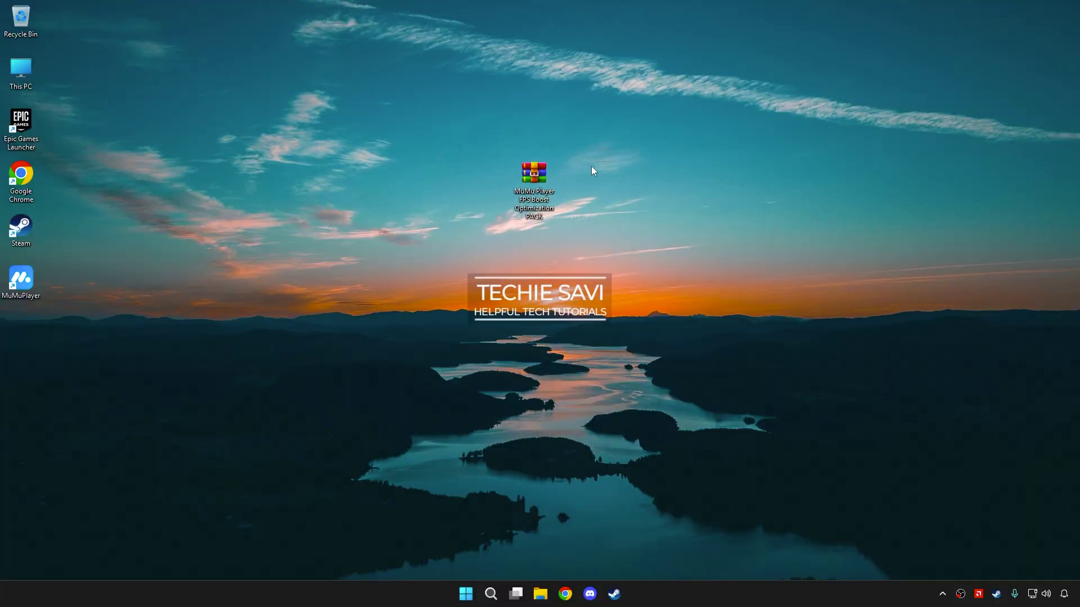
double_click(534, 171)
click(211, 192)
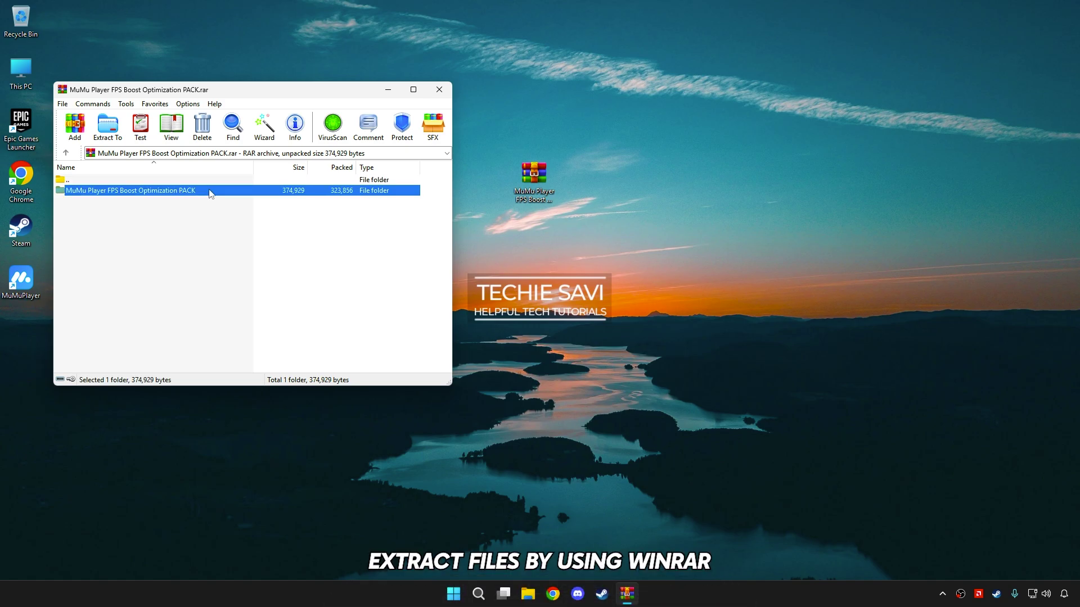
drag(490, 239, 500, 239)
click(440, 90)
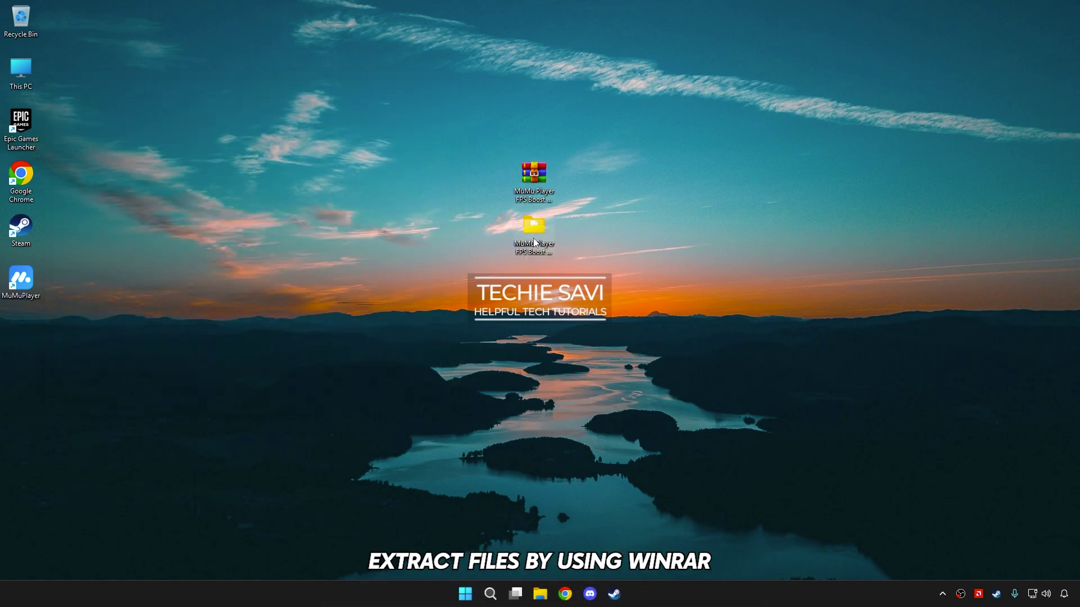
Open the extracted optimization pack maximized and launch Create A Restore Point from the 1 - Before Starting folder.
double_click(397, 253)
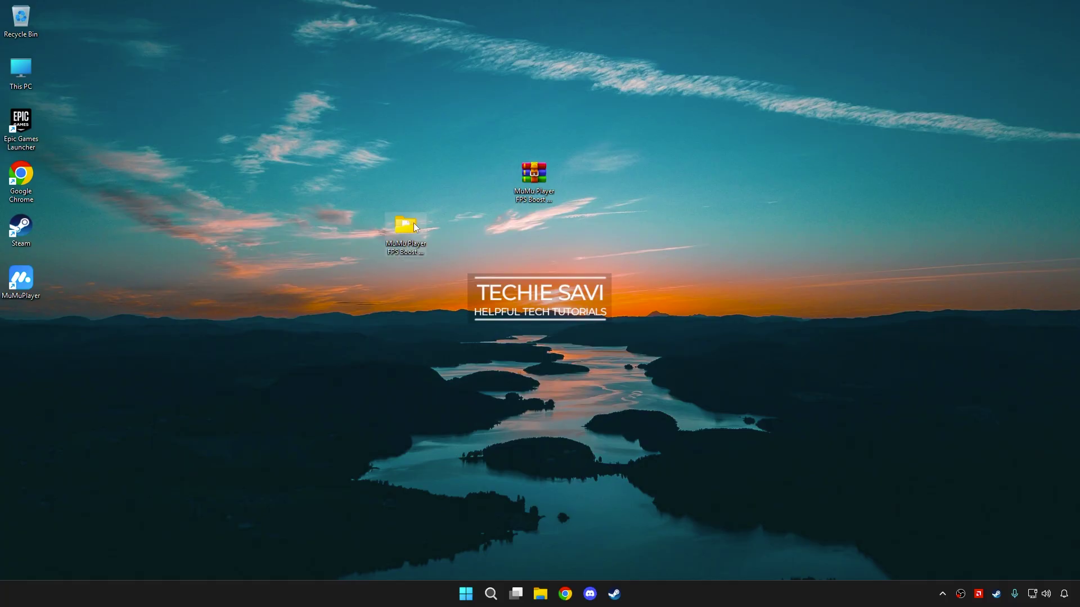
drag(416, 306, 402, 169)
click(411, 329)
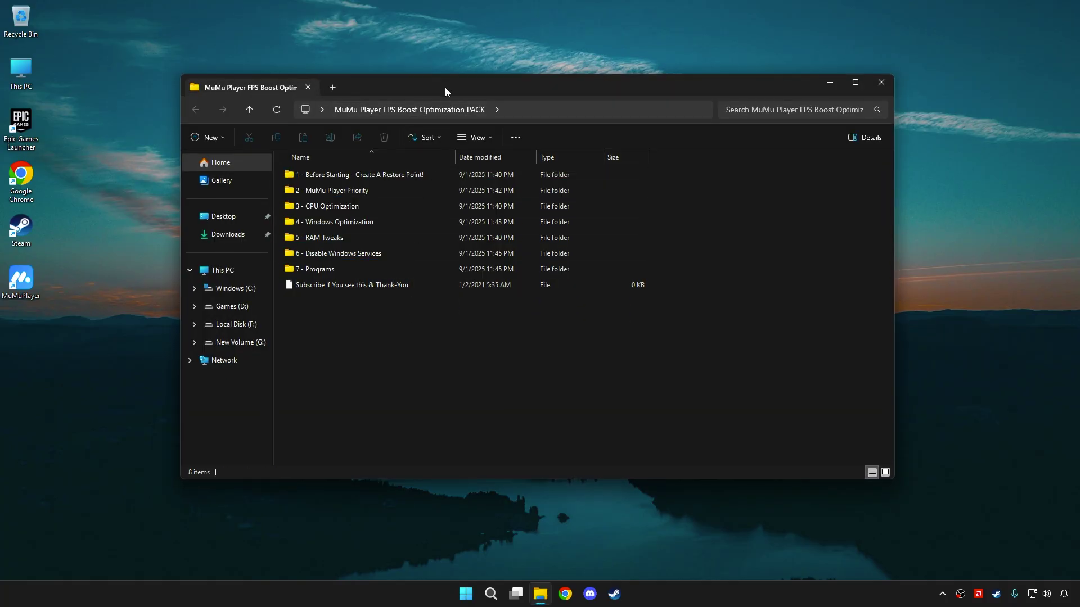
double_click(445, 87)
double_click(315, 96)
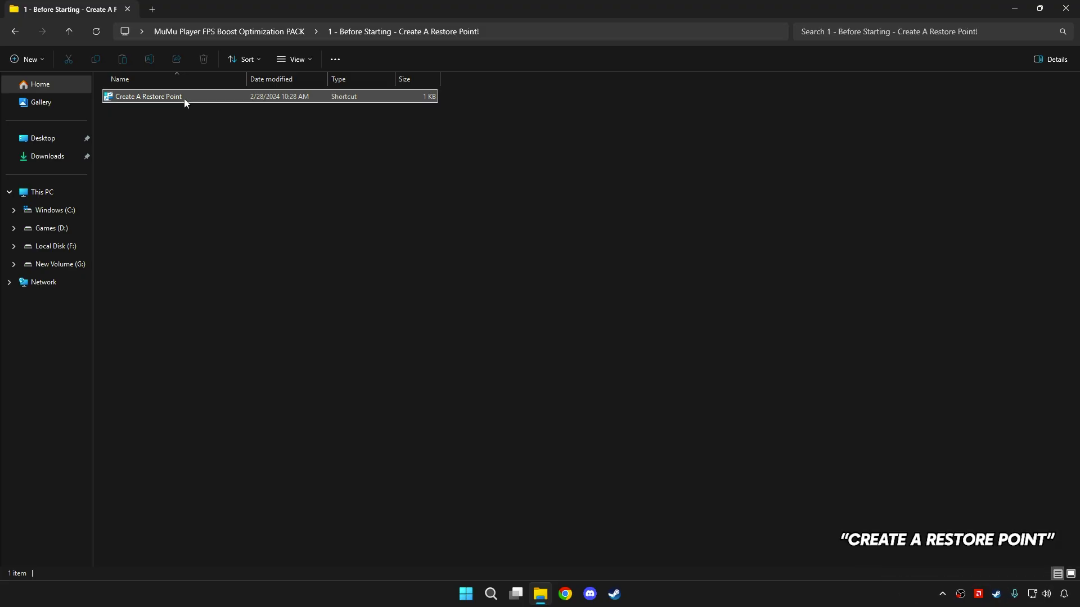
double_click(184, 99)
drag(187, 111, 286, 144)
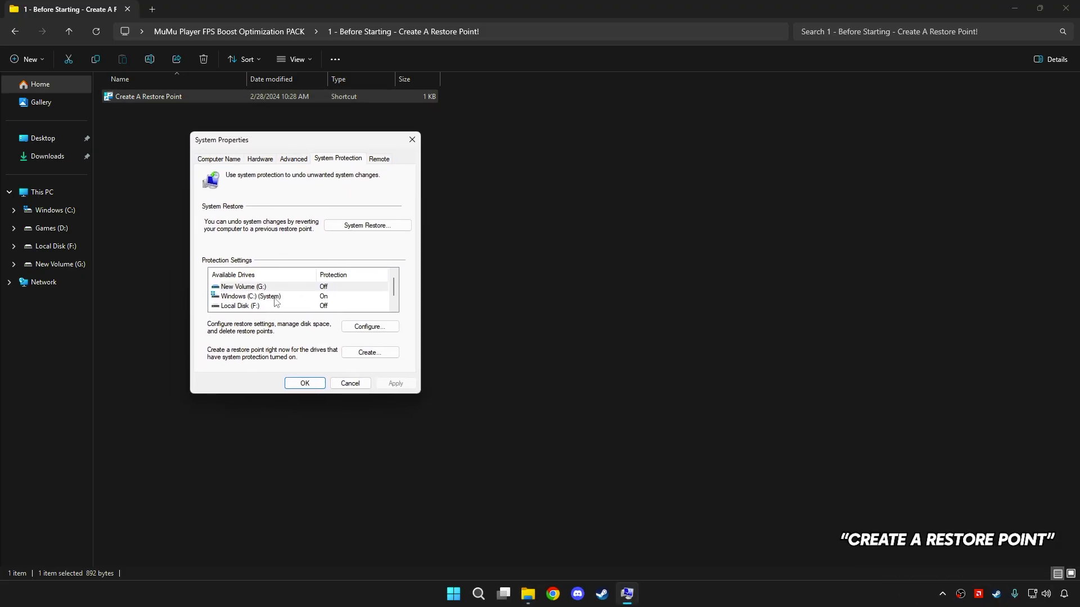
Create a restore point described as "Destiny rising FPS Boost" for the Windows (C:) system drive and close System Properties.
click(281, 298)
click(370, 353)
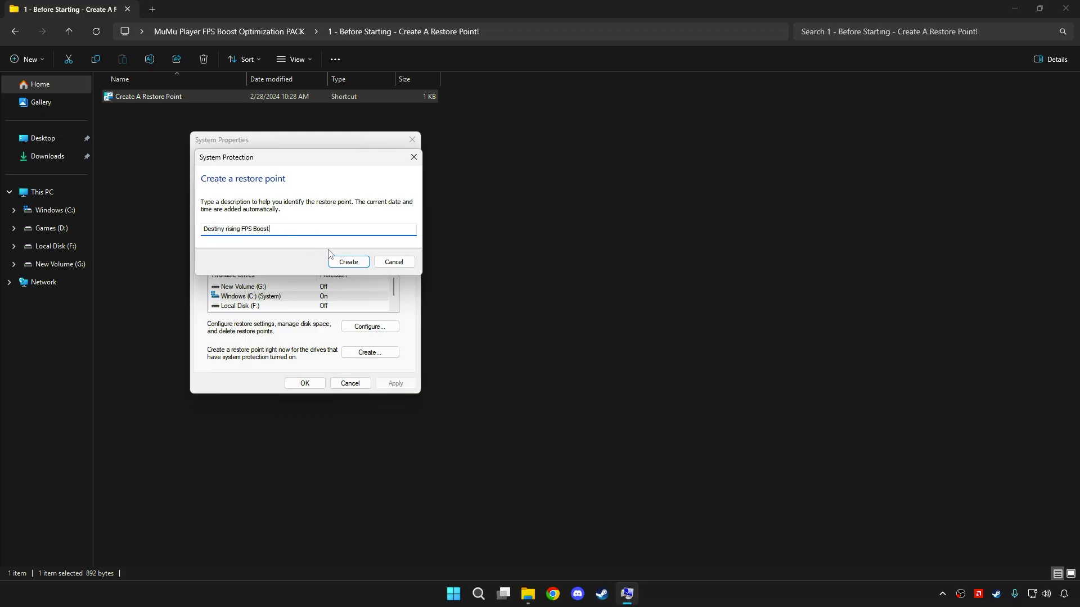
click(359, 262)
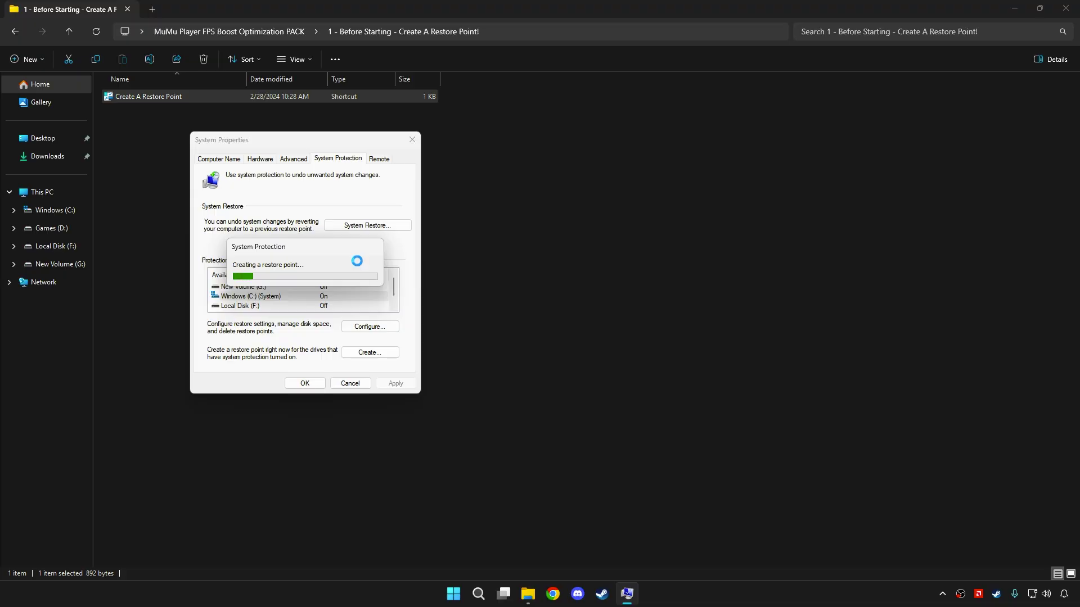
click(374, 271)
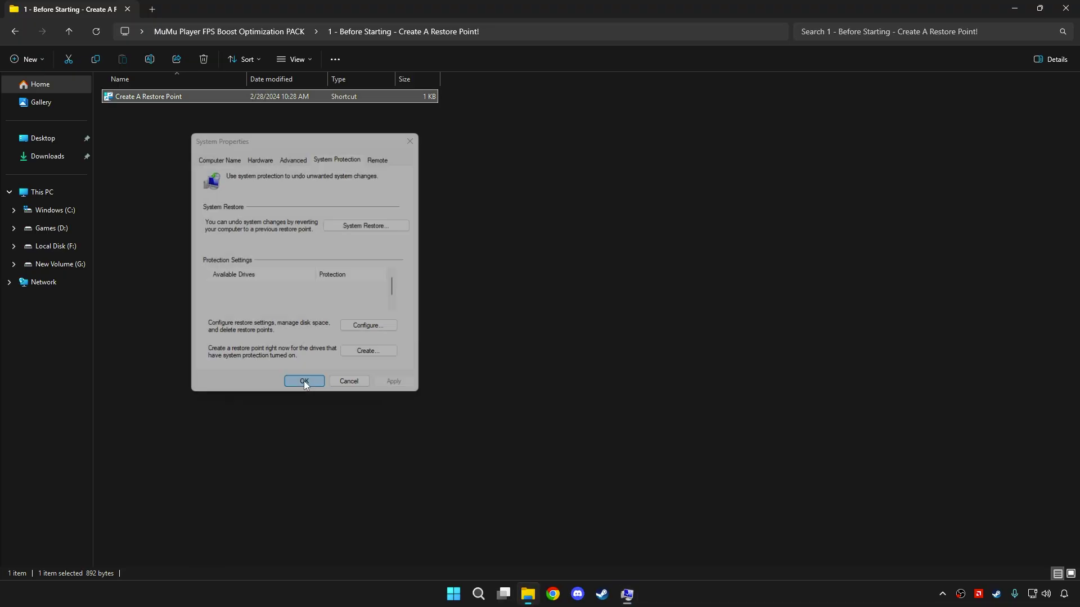
click(304, 383)
Add the MuMu Player Above Normal Priority file from the 2 - MuMu Player Priority folder to the registry.
click(252, 32)
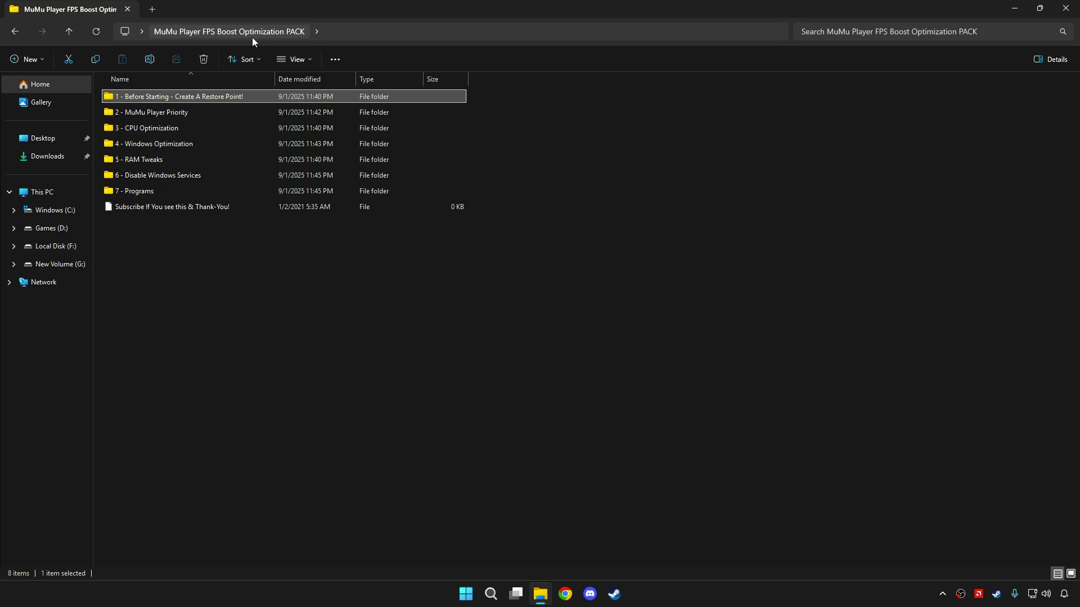
double_click(163, 114)
click(168, 128)
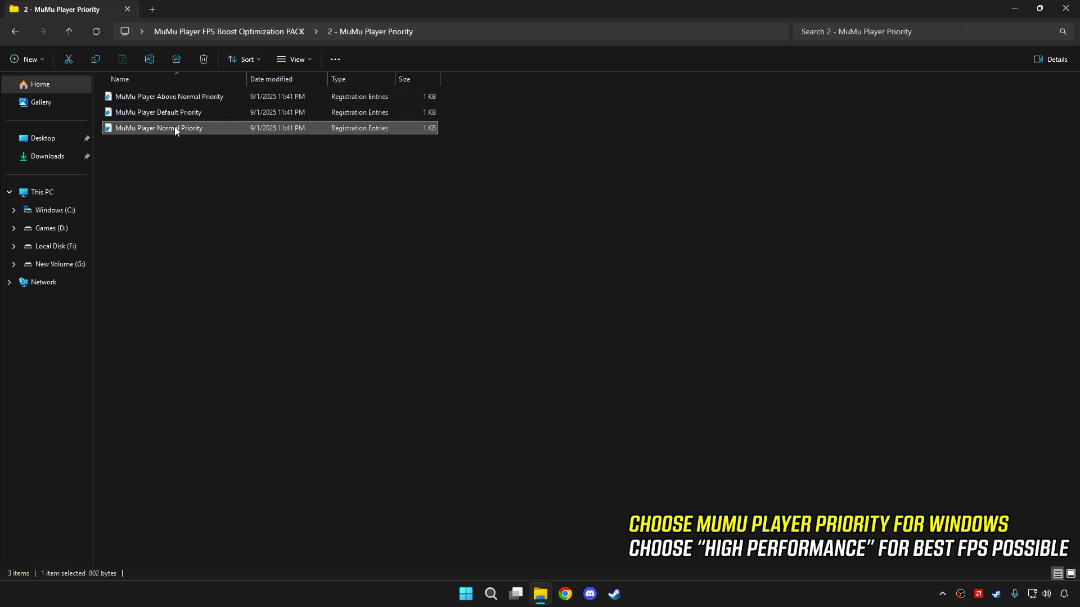
double_click(167, 97)
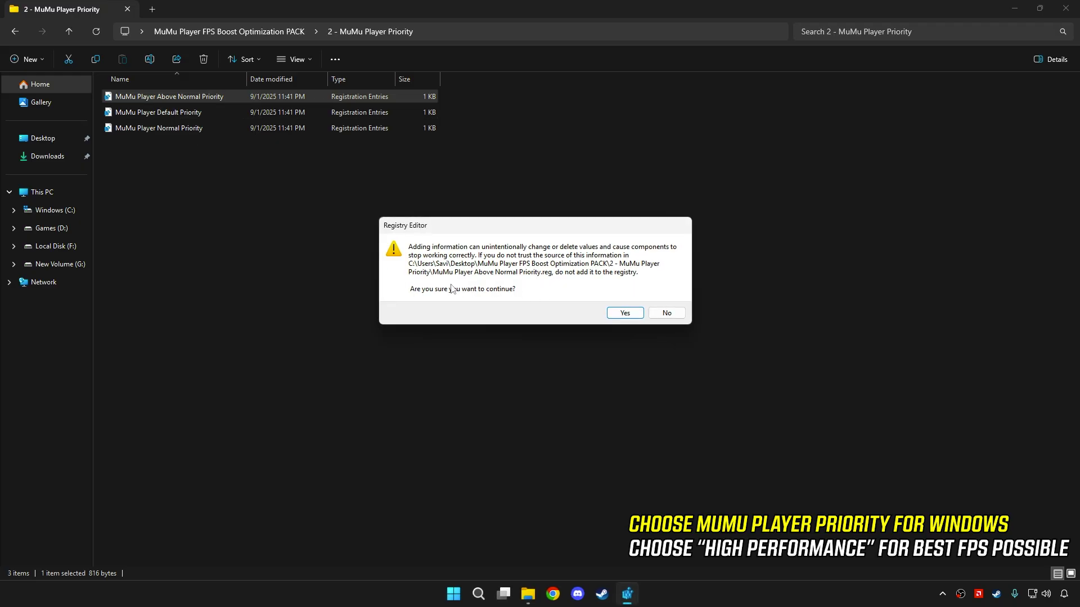
click(625, 312)
click(666, 299)
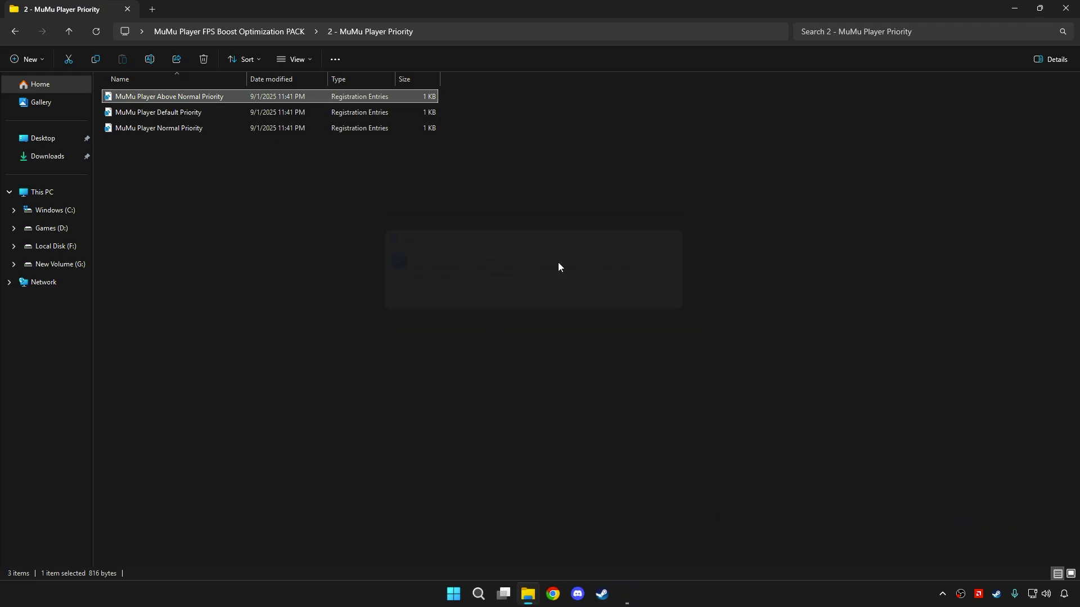
Check the INTEL folder in 3 - CPU Optimization, and add AMD CPU Priority from the AMD folder to the registry.
click(265, 33)
double_click(169, 129)
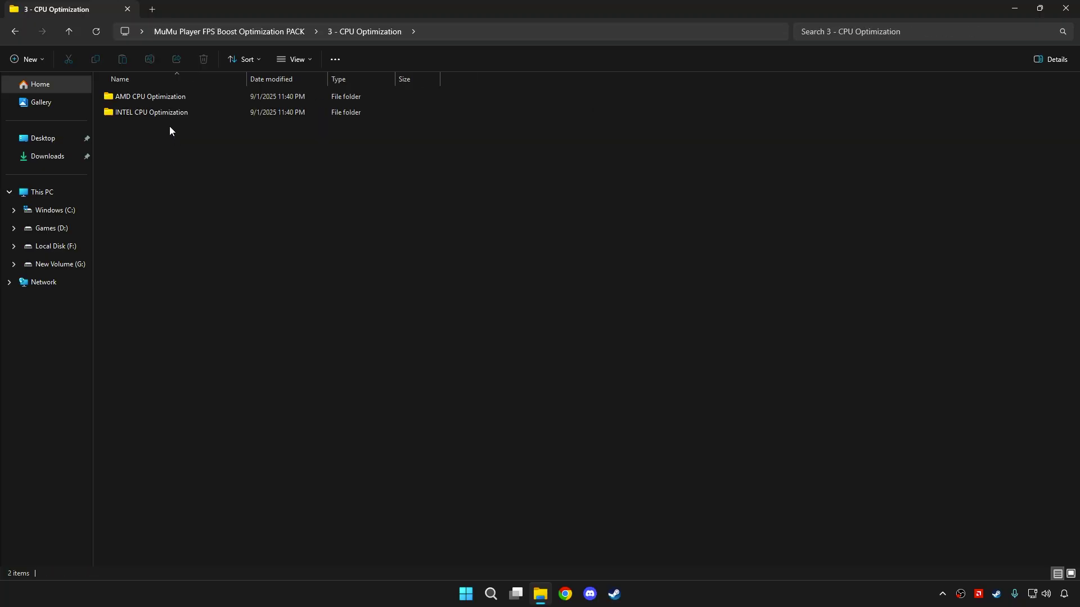
click(166, 113)
double_click(179, 113)
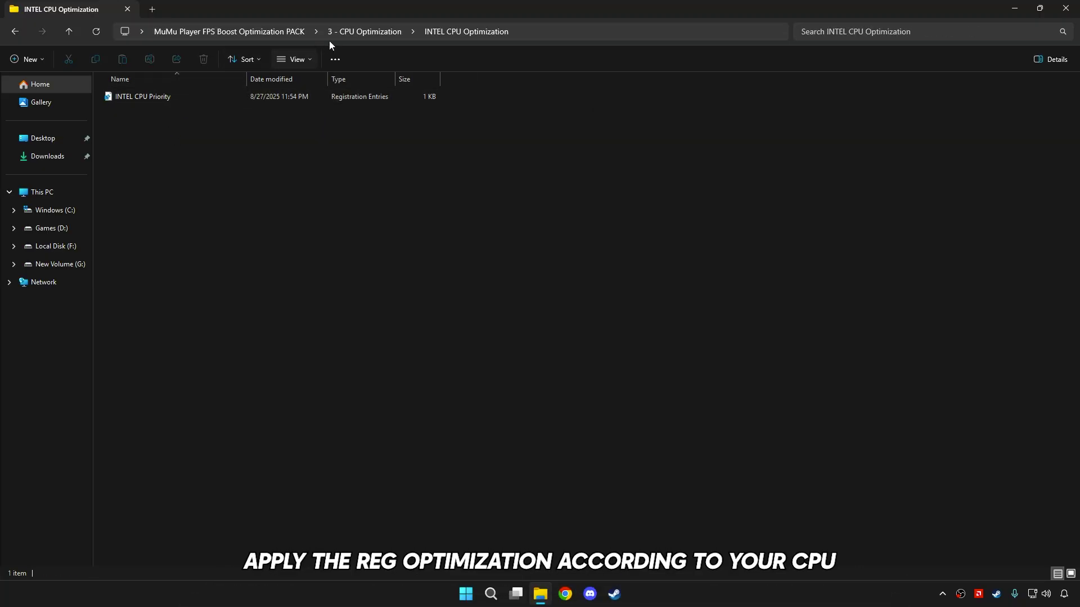
click(329, 37)
double_click(208, 96)
click(167, 99)
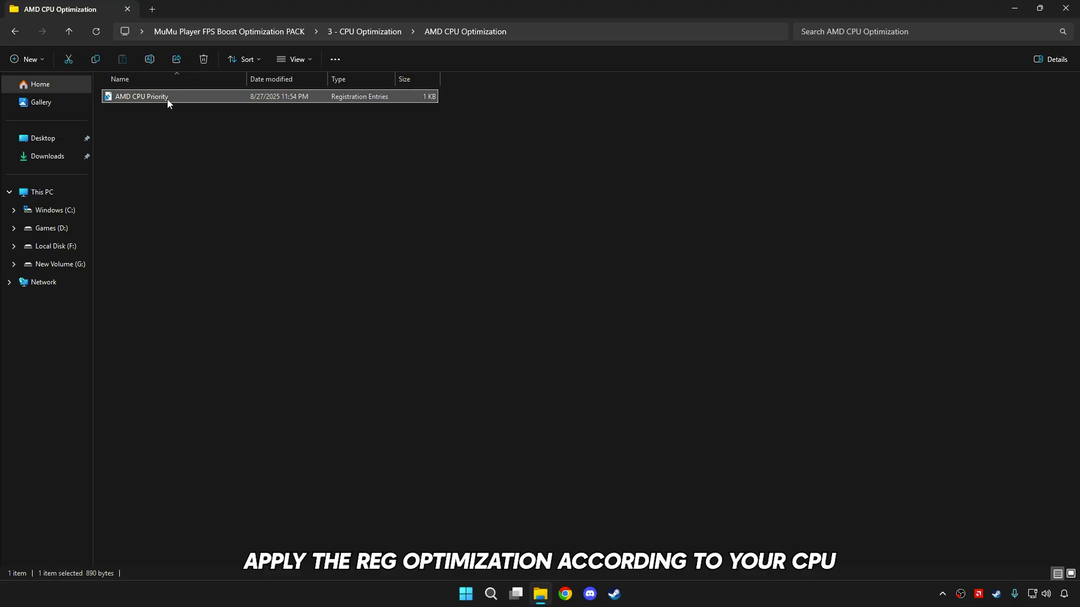
double_click(140, 99)
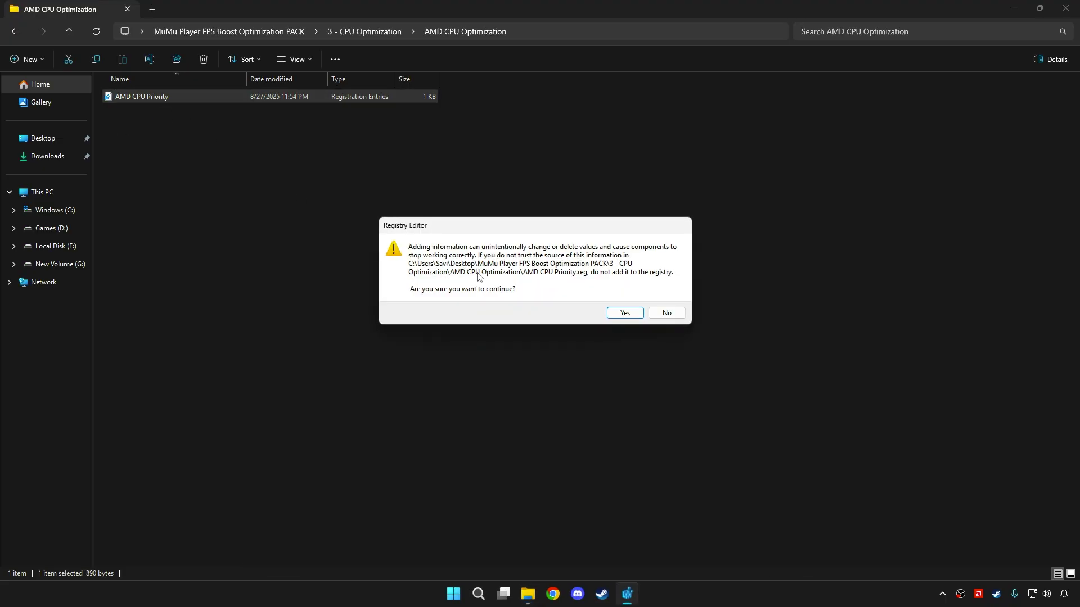
click(623, 313)
click(665, 299)
Open the pack's 4 - Windows Optimization folder and widen its Name column.
click(279, 32)
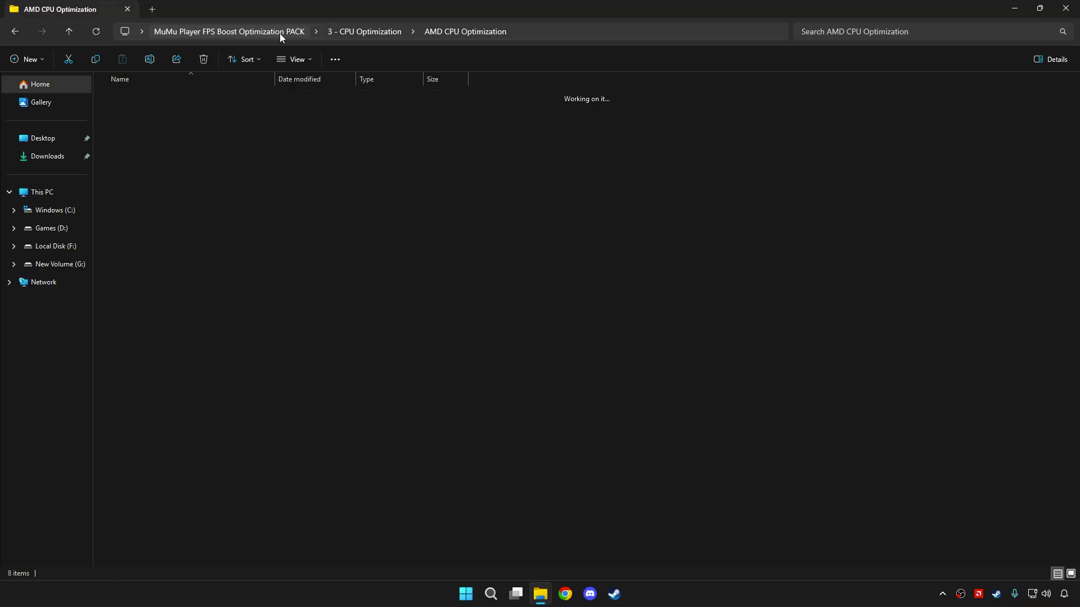
double_click(185, 143)
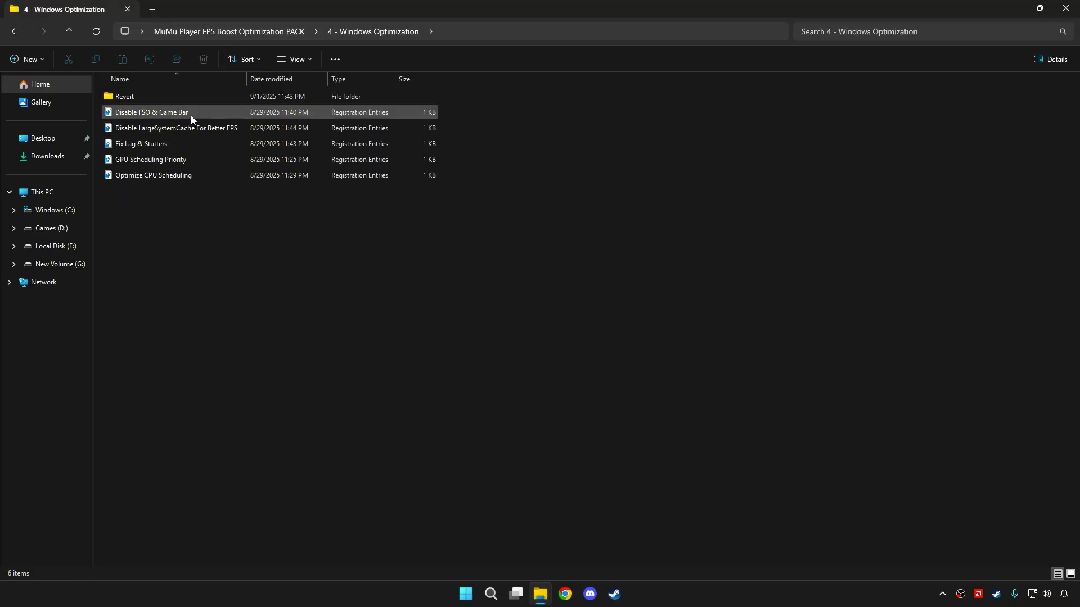
drag(247, 83, 268, 82)
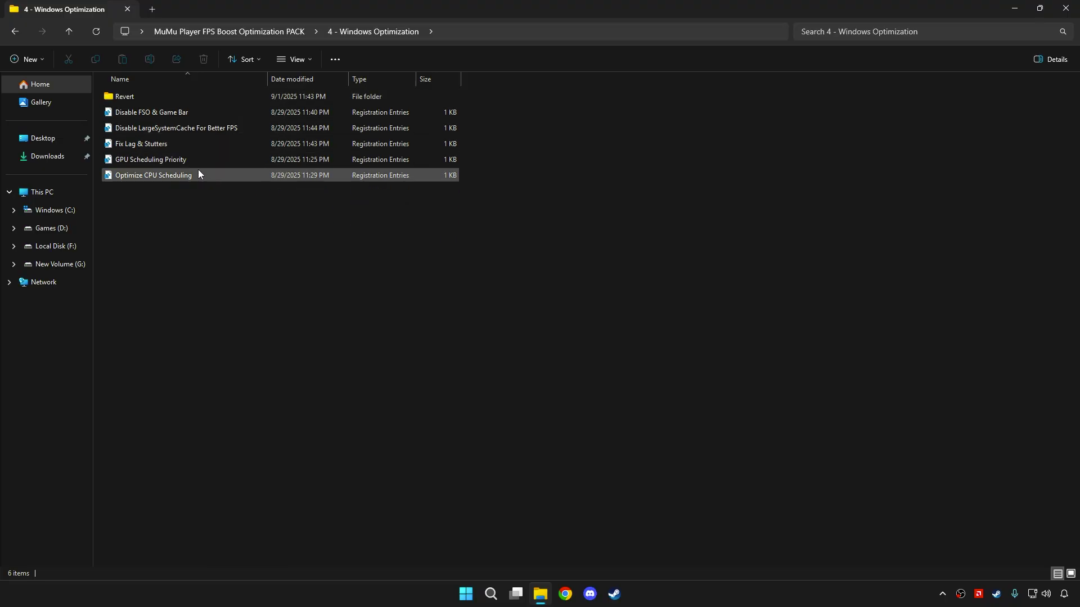
Review the Windows optimization registry files and the contents of the Revert folder, and return to 4 - Windows Optimization.
click(184, 113)
drag(264, 191, 205, 116)
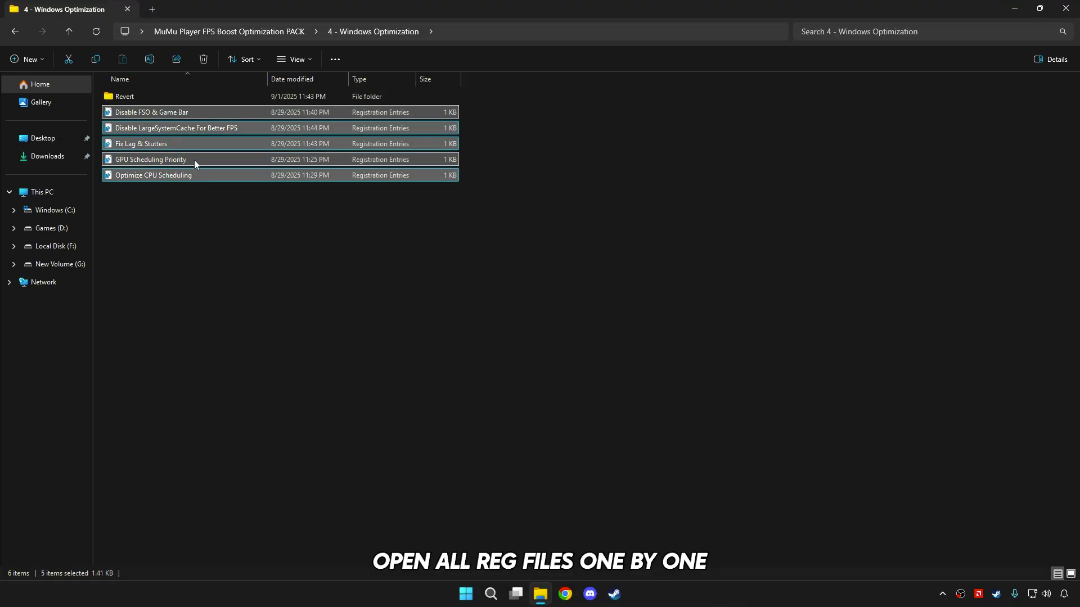
click(185, 194)
double_click(133, 92)
drag(369, 182, 187, 97)
click(355, 34)
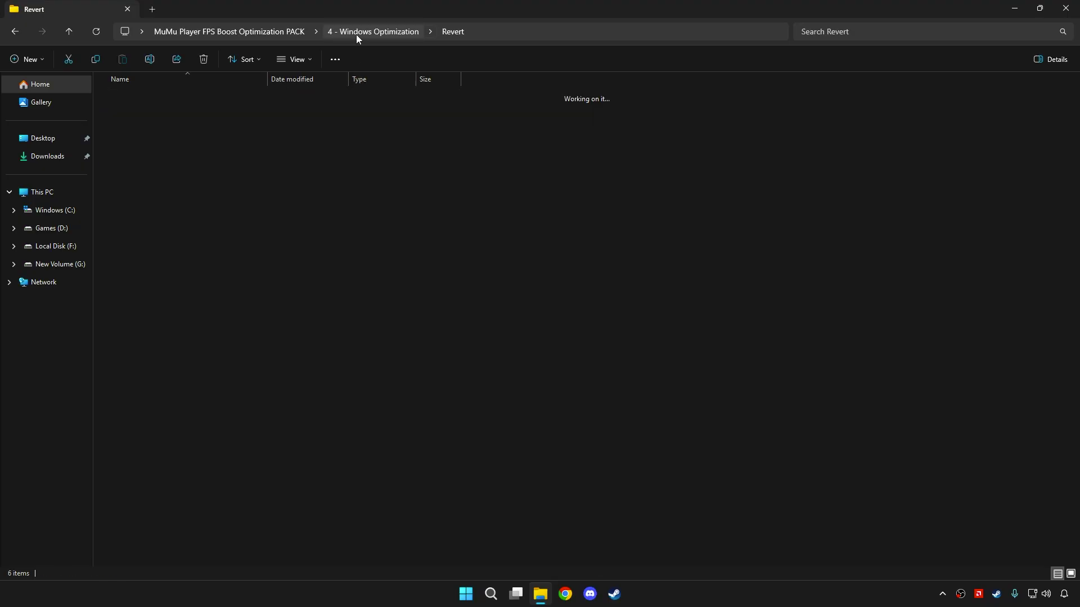
Add the Disable FSO & Game Bar and Disable LargeSystemCache For Better FPS files to the registry.
double_click(144, 113)
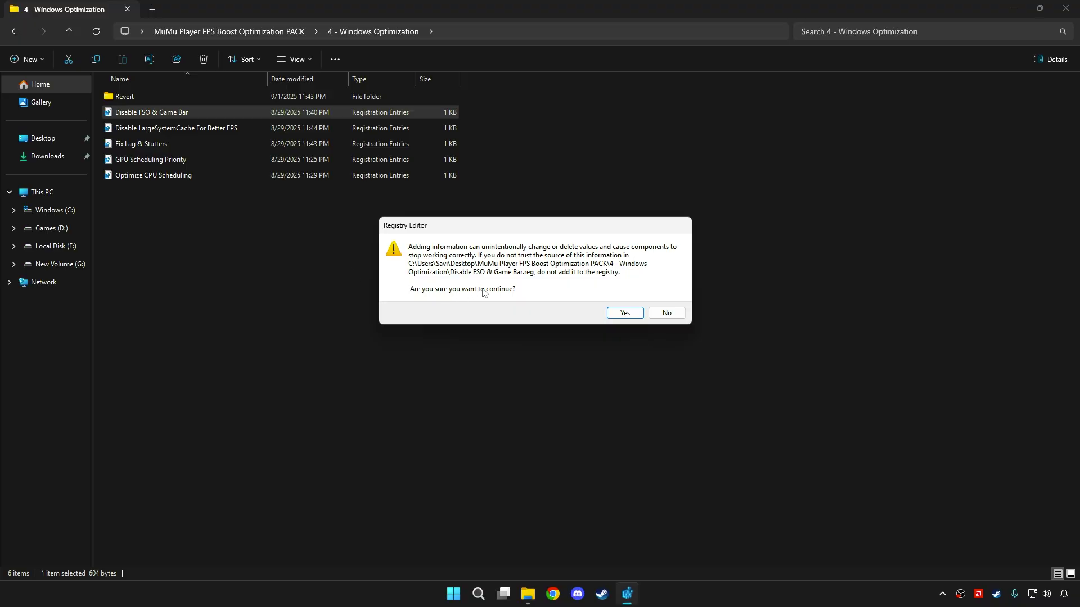
click(624, 313)
click(653, 298)
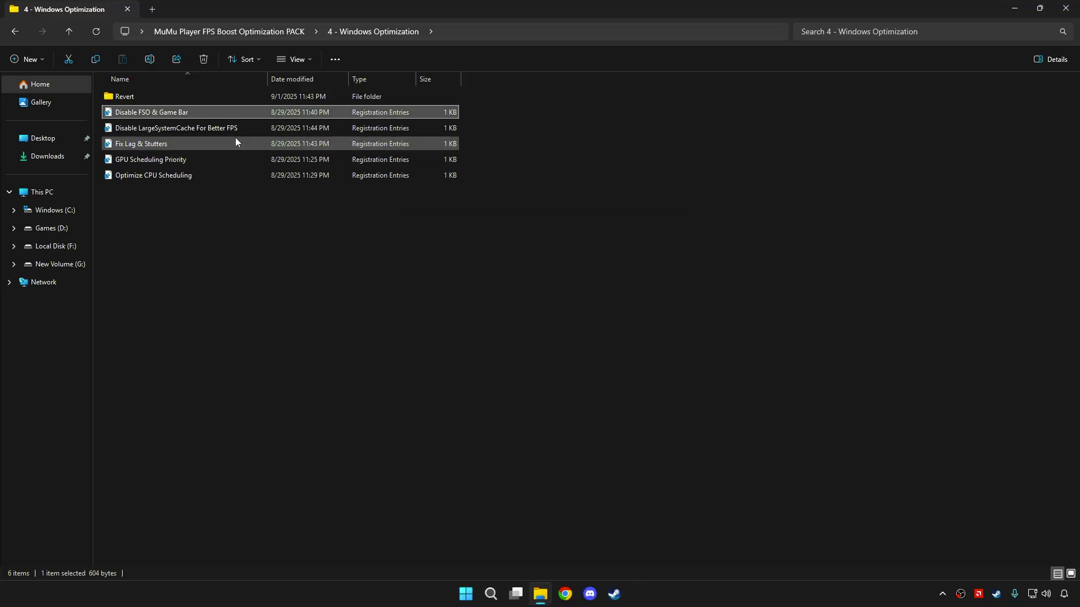
double_click(240, 124)
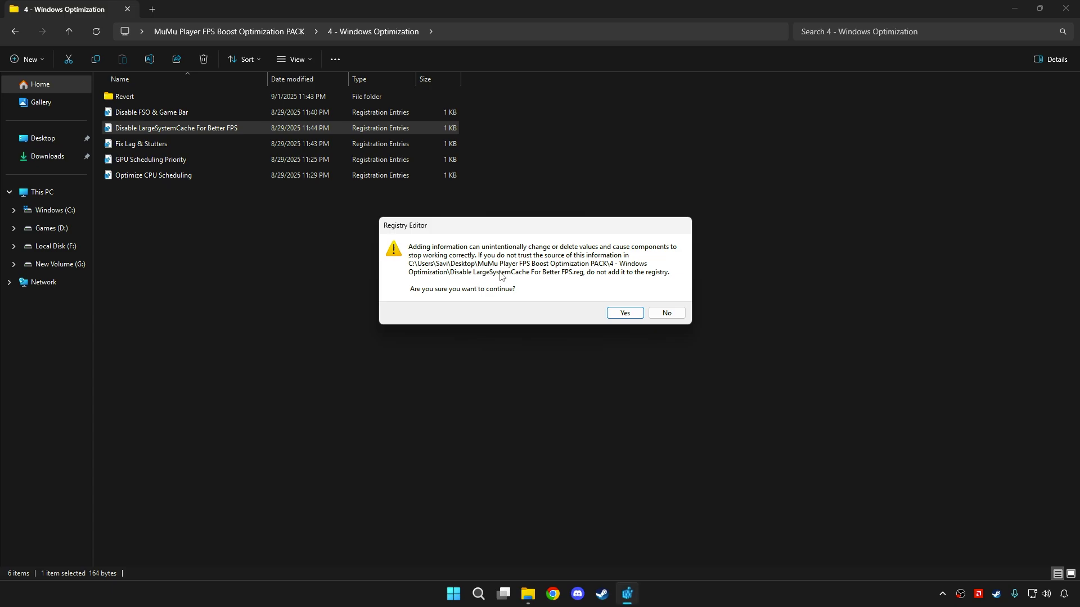
click(623, 313)
click(653, 299)
Add the Fix Lag & Stutters and GPU Scheduling Priority files to the registry.
double_click(176, 145)
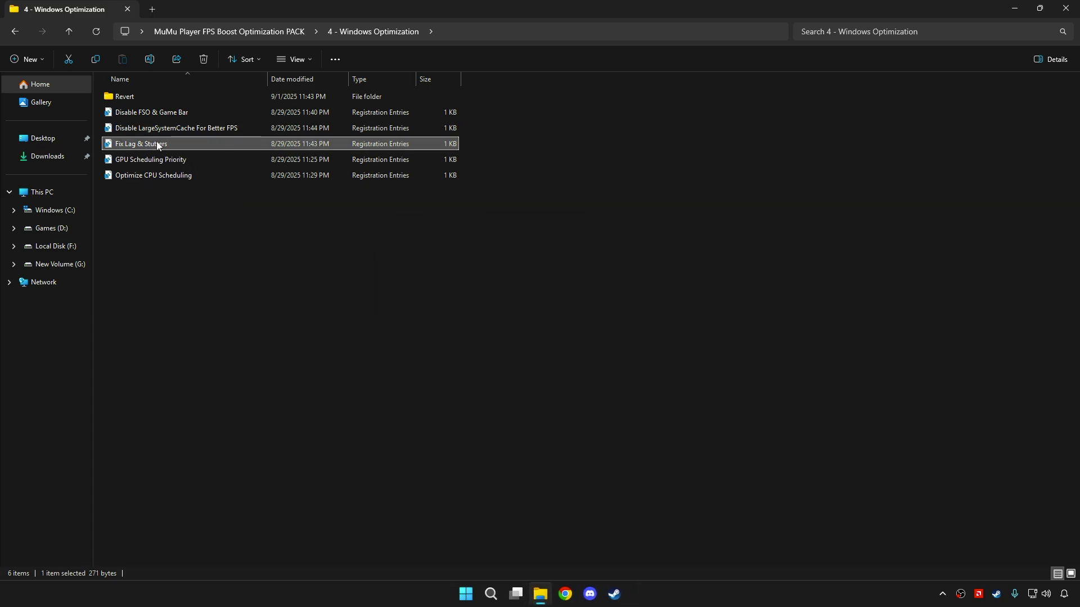
click(624, 312)
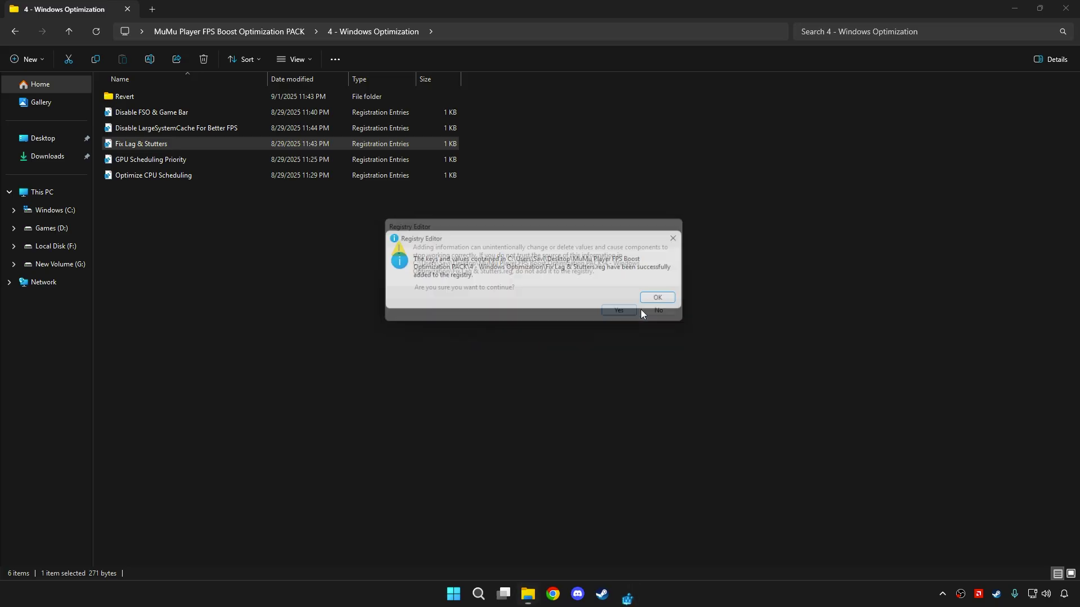
click(652, 299)
click(142, 161)
double_click(142, 162)
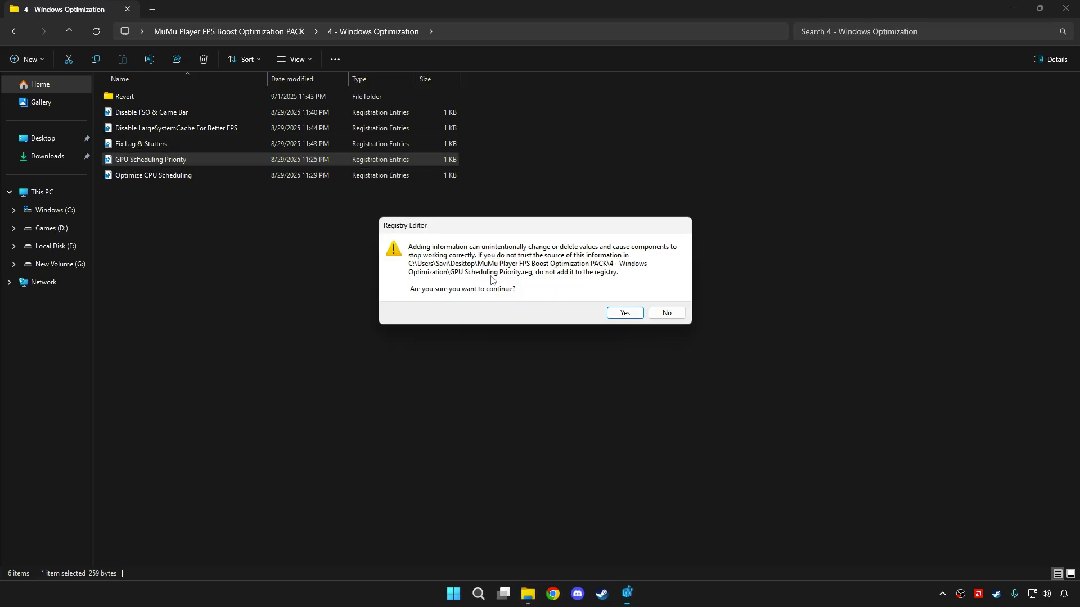
click(625, 313)
click(666, 299)
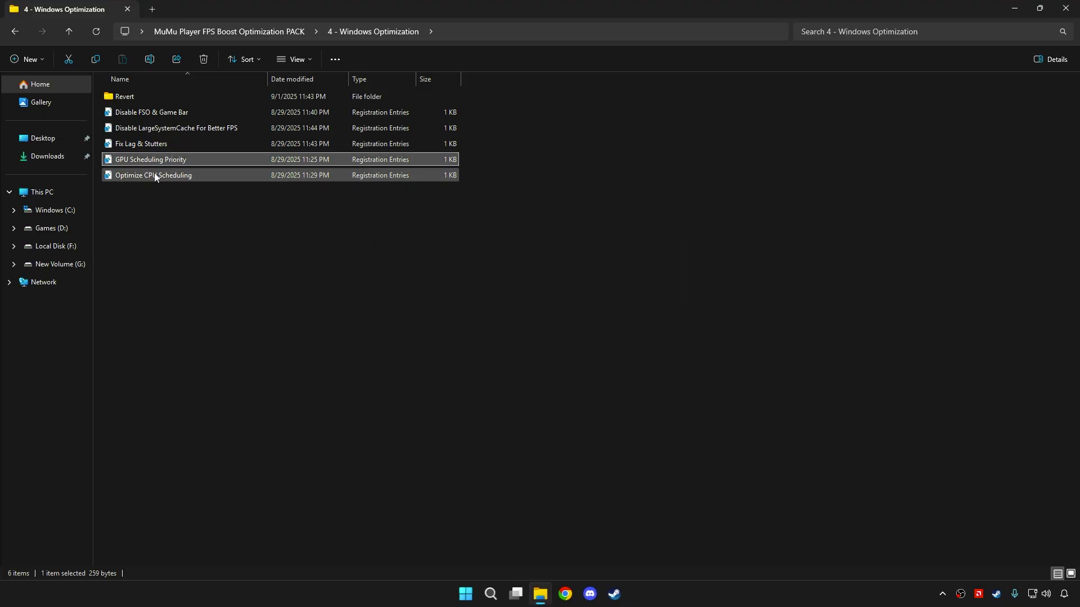
Add the Optimize CPU Scheduling file to the registry and open the pack's 5 - RAM Tweaks folder.
double_click(156, 176)
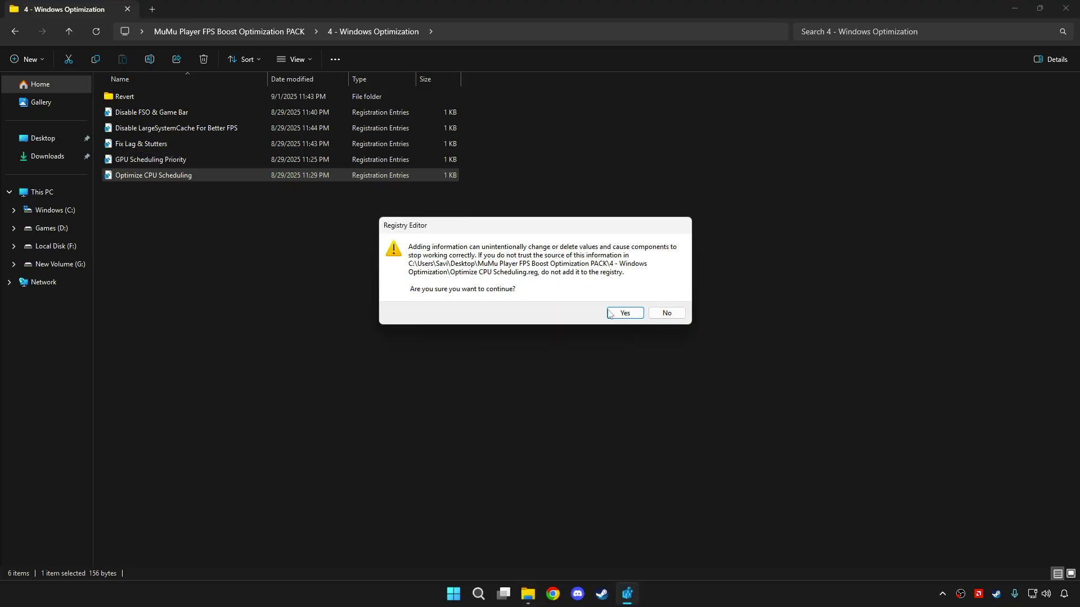
click(625, 313)
click(665, 298)
click(254, 32)
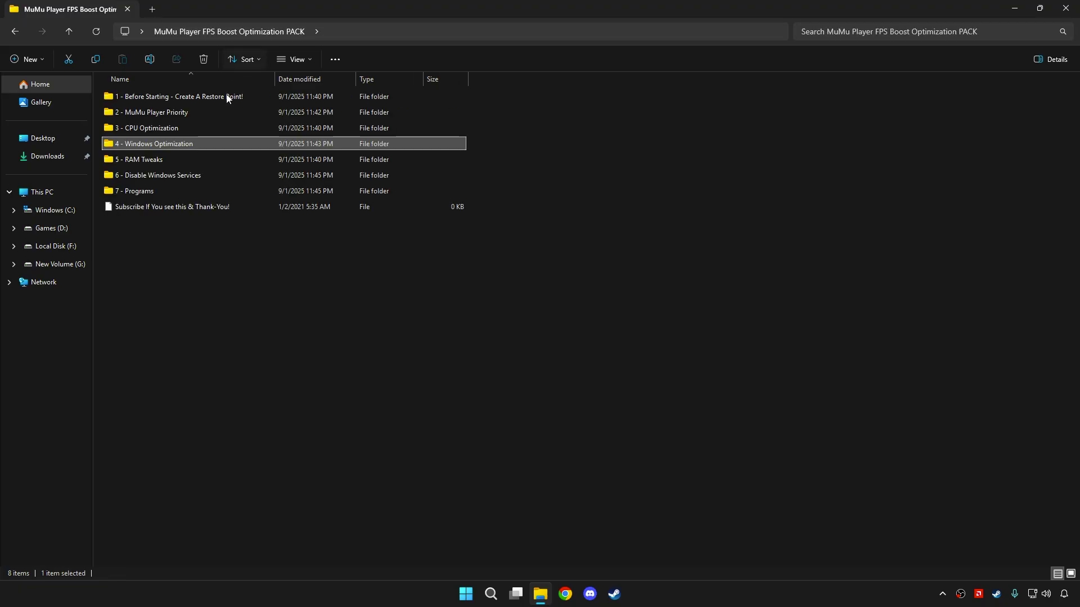
double_click(165, 160)
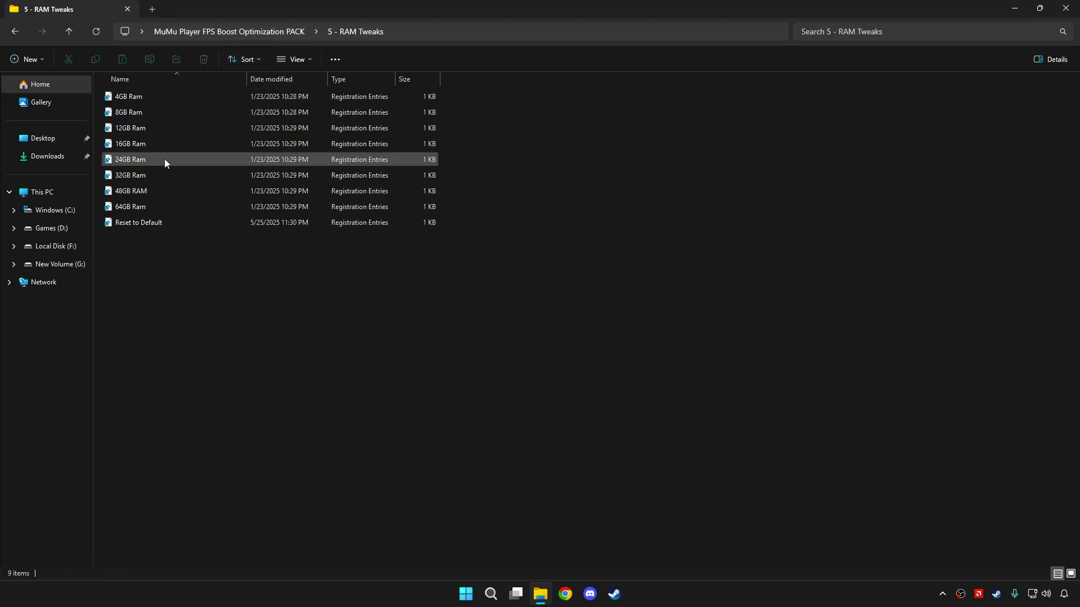
Check the total installed RAM in Task Manager's memory performance details, and close Task Manager.
right_click(471, 601)
click(451, 451)
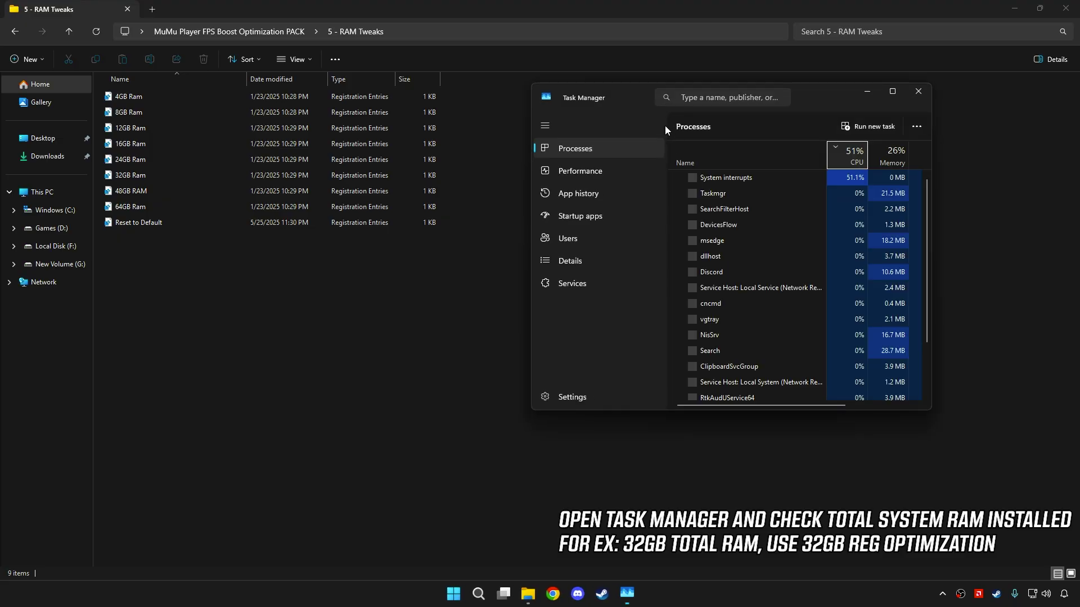
click(592, 168)
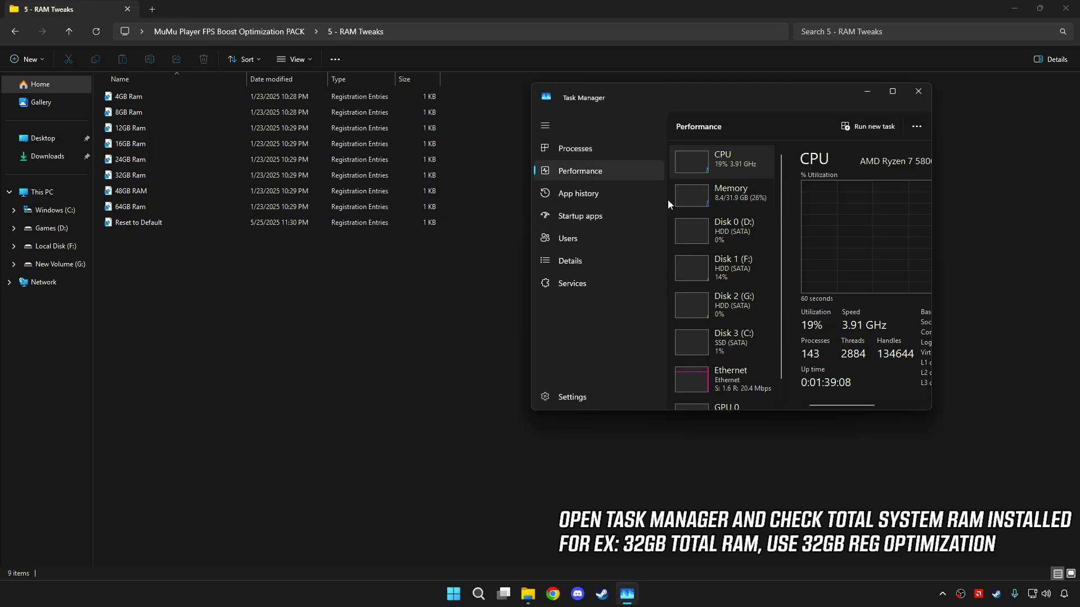
click(700, 206)
drag(934, 219, 1039, 220)
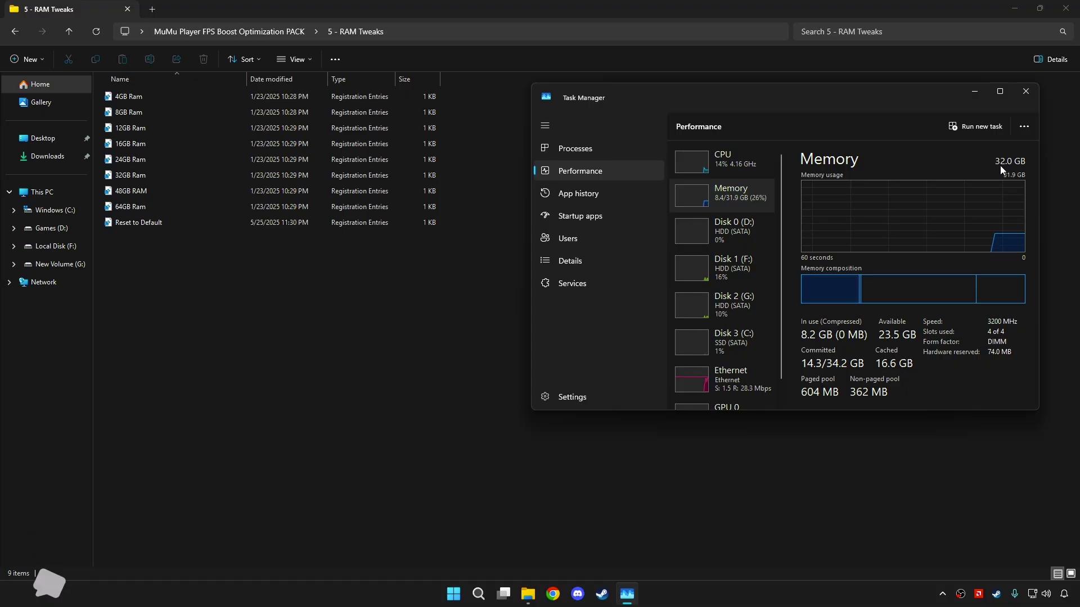
click(1025, 92)
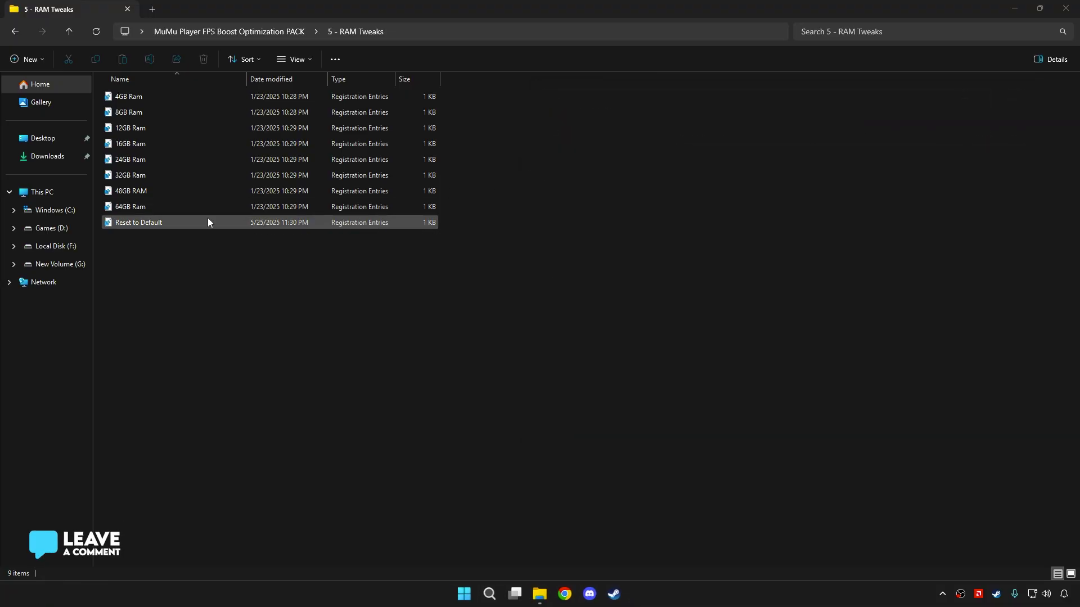
Add the 32GB Ram file to the registry and open the pack's 6 - Disable Windows Services folder.
double_click(127, 176)
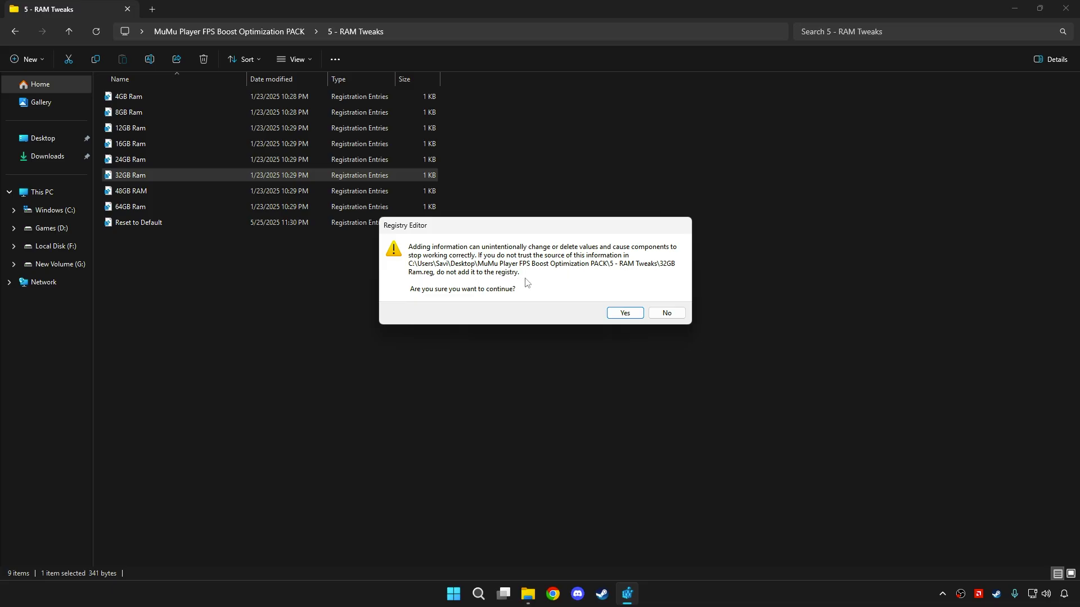
click(641, 312)
key(Return)
click(258, 36)
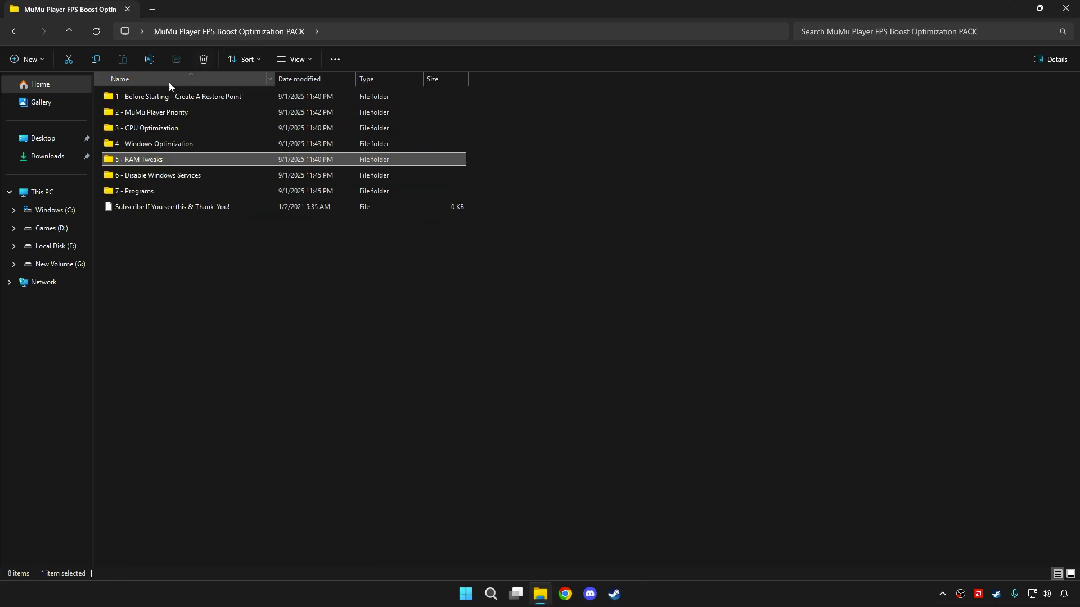
double_click(180, 175)
Review the service-disabling registry files and the contents of the Revert folder, and return to 6 - Disable Windows Services.
click(183, 161)
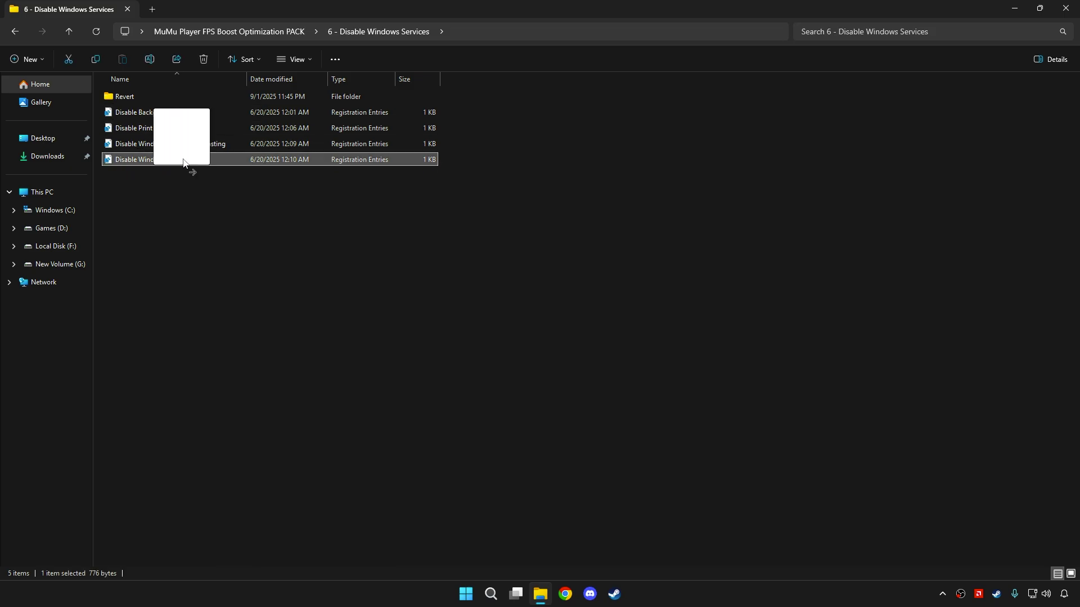
drag(183, 162, 213, 133)
drag(202, 205, 252, 161)
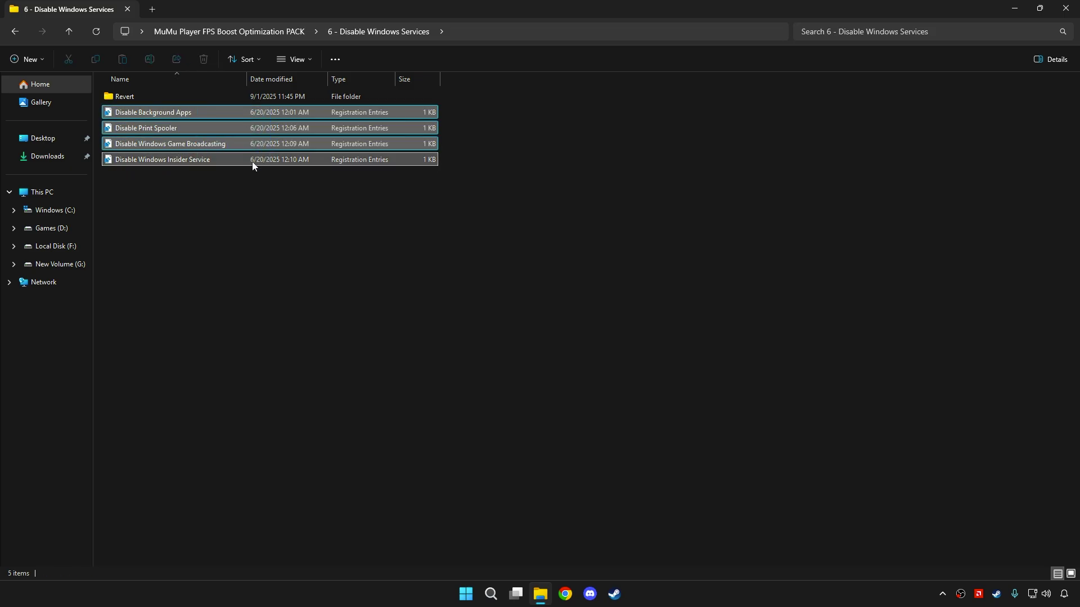
double_click(160, 96)
drag(172, 184, 362, 96)
click(338, 186)
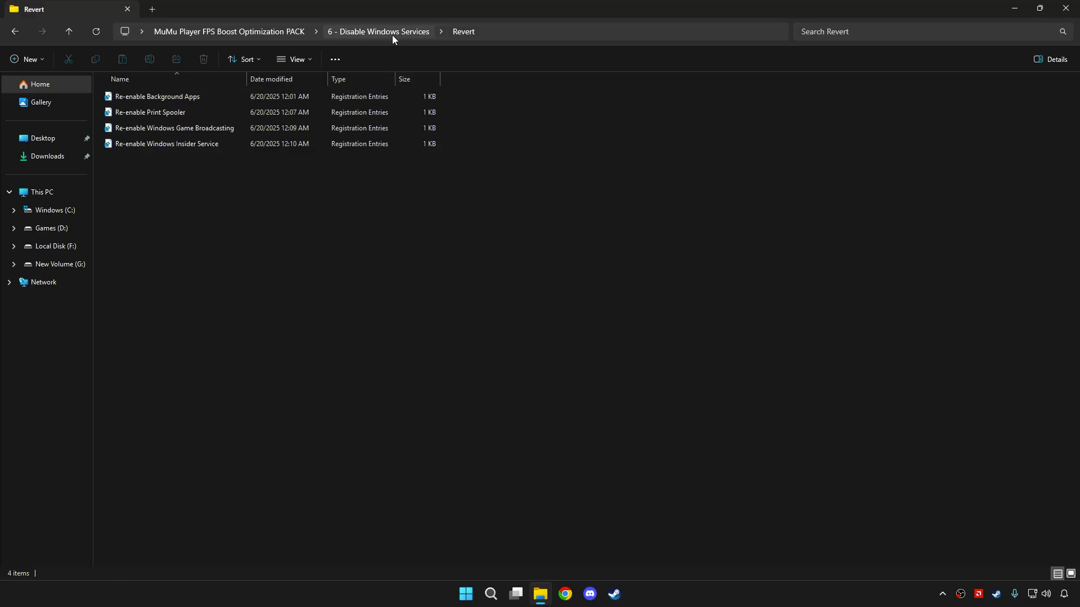
click(392, 35)
Add the Disable Background Apps and Disable Print Spooler files to the registry.
double_click(169, 112)
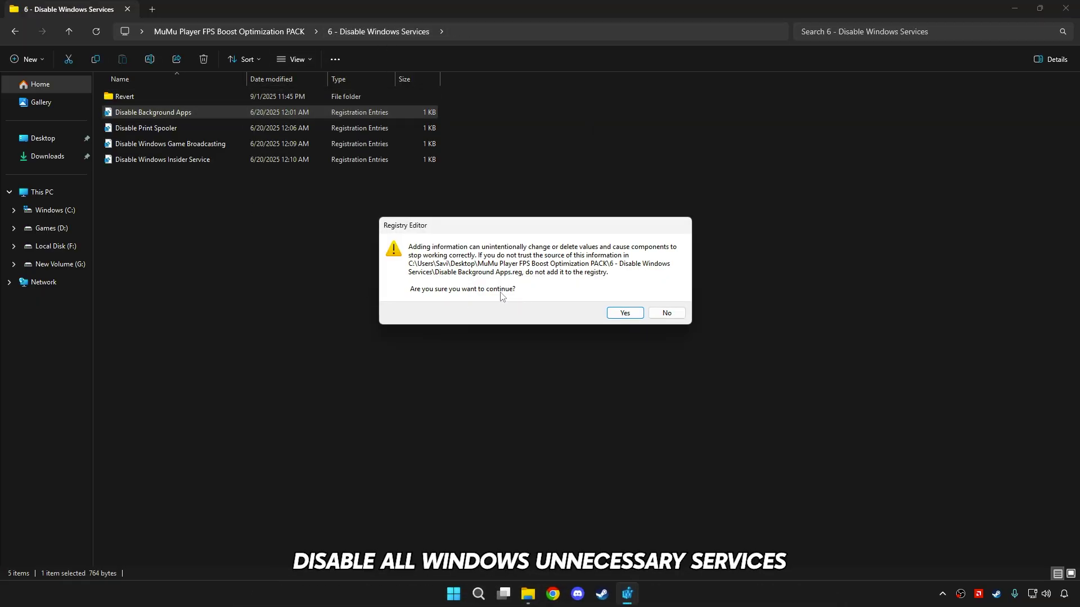
click(623, 319)
click(667, 298)
double_click(275, 130)
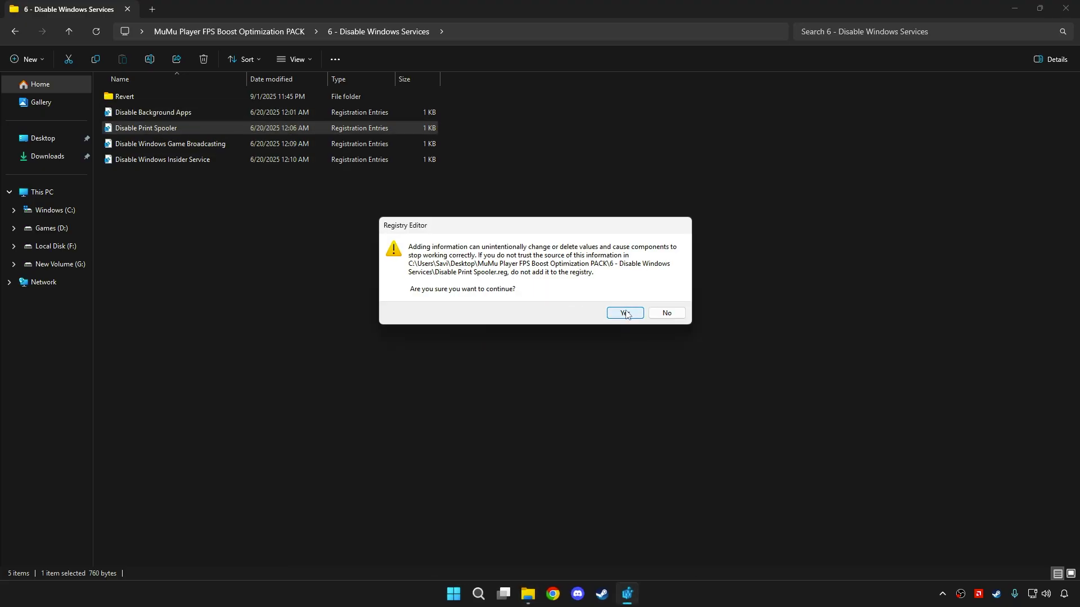
click(625, 313)
click(667, 299)
Add the Disable Windows Game Broadcasting and Disable Windows Insider Service files to the registry.
double_click(275, 143)
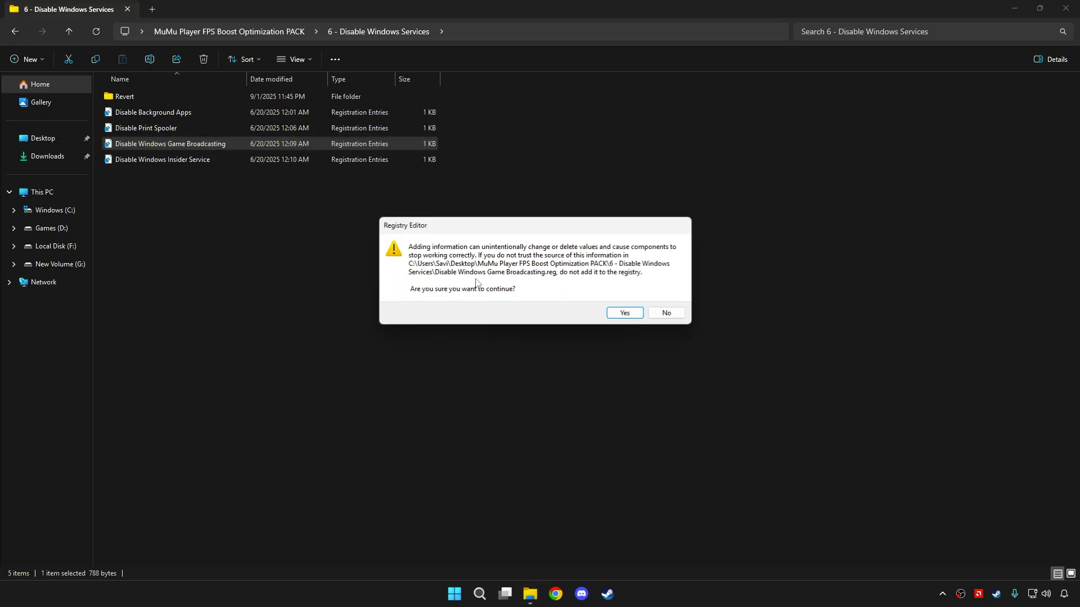
click(623, 313)
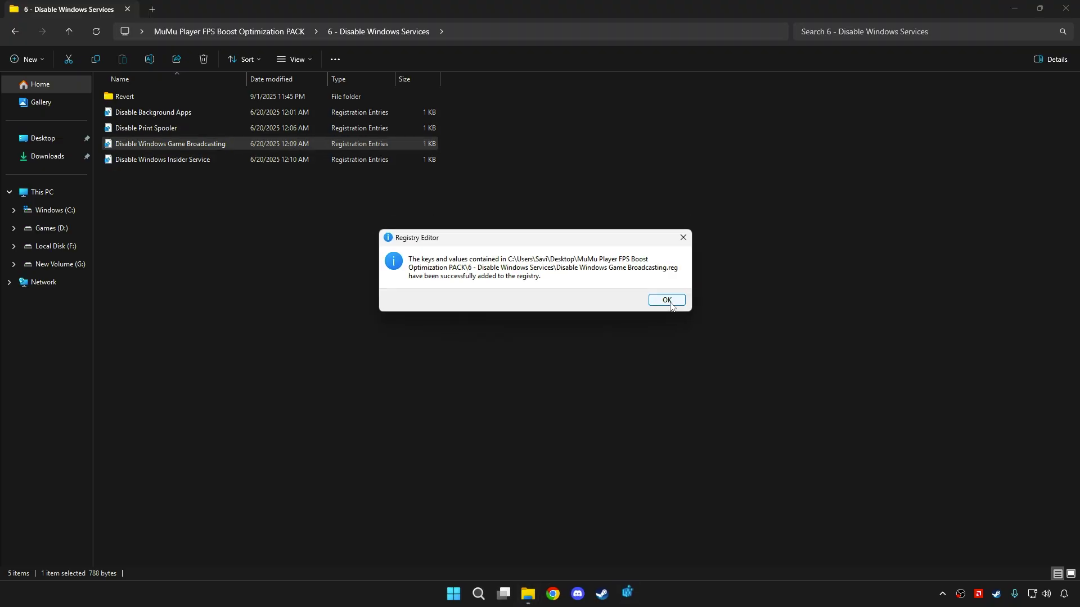
click(667, 299)
double_click(167, 161)
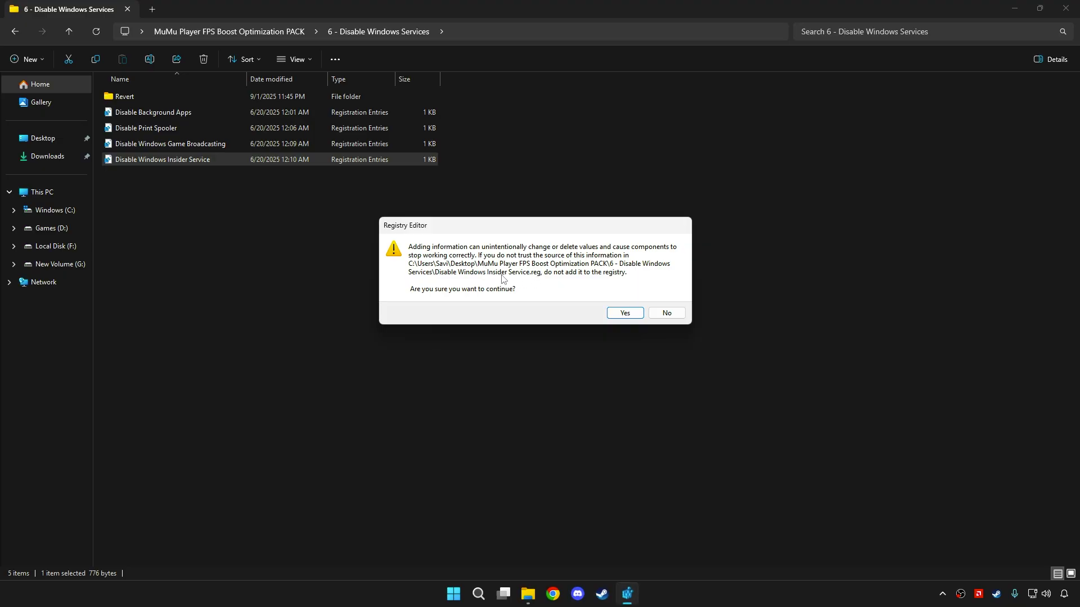
click(625, 313)
click(665, 299)
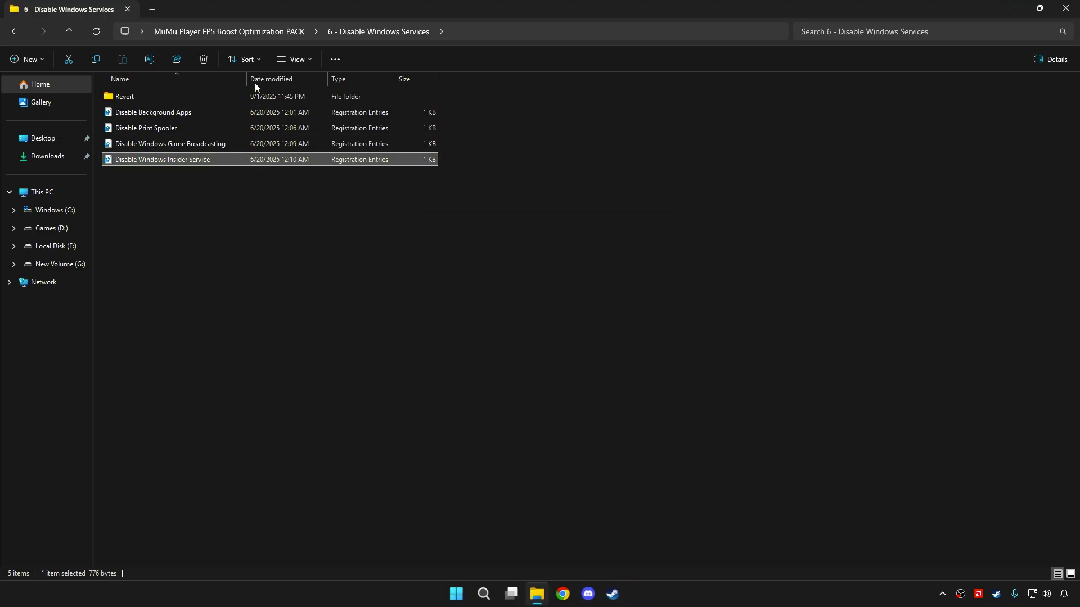
Install Mem Reduct from memreduct-3.4-setup in the pack's 7 - Programs folder, keeping the default components.
click(274, 32)
double_click(143, 191)
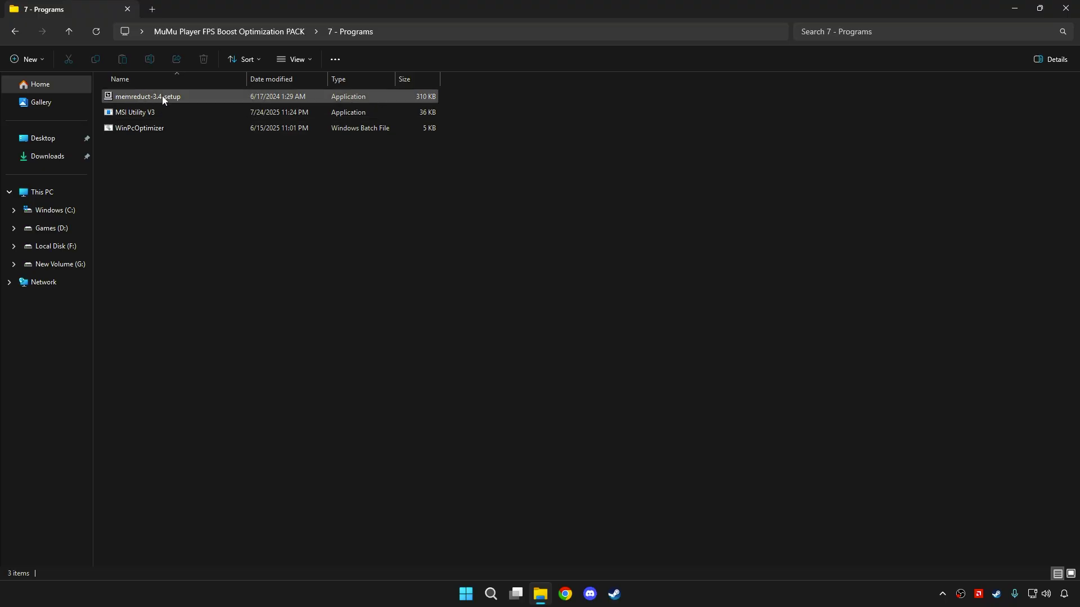
double_click(163, 98)
click(596, 386)
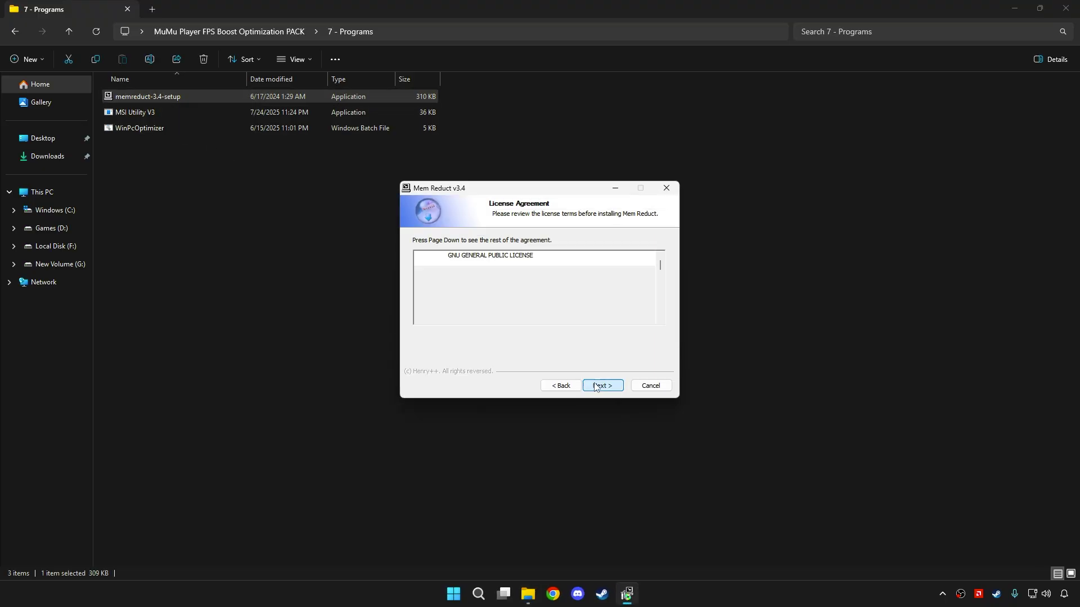
click(602, 386)
click(603, 386)
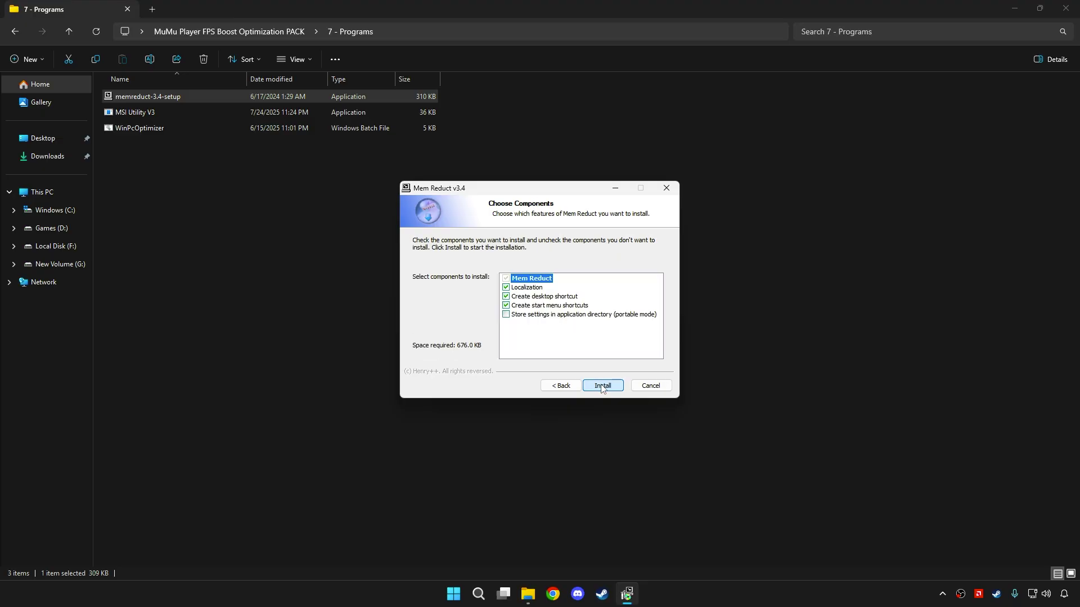
click(602, 386)
click(652, 371)
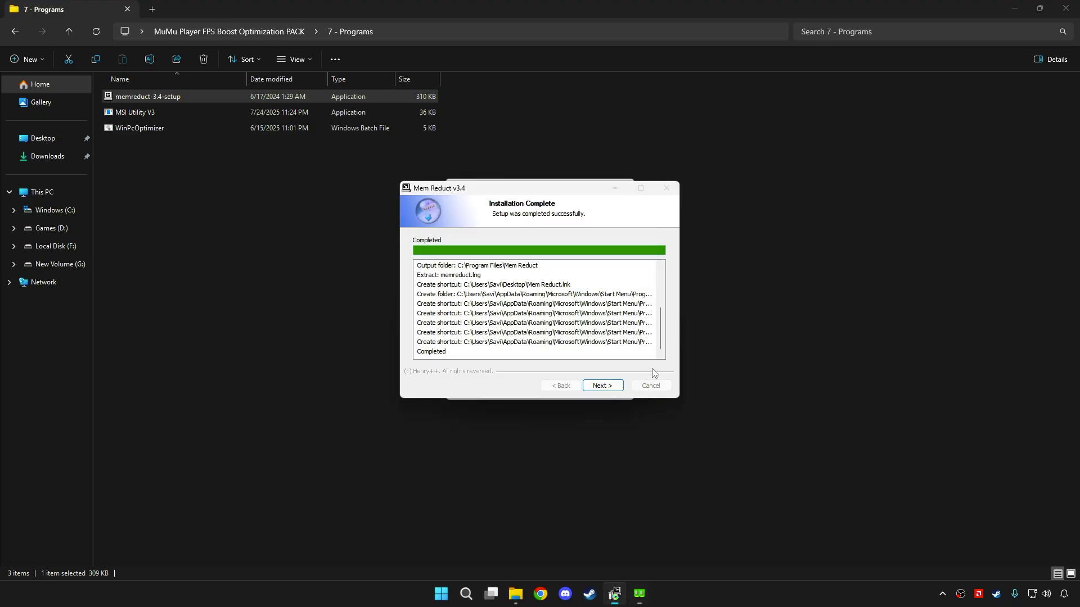
click(603, 386)
Clean the memory with Mem Reduct, check the physical and virtual memory usage, and close the program.
click(588, 247)
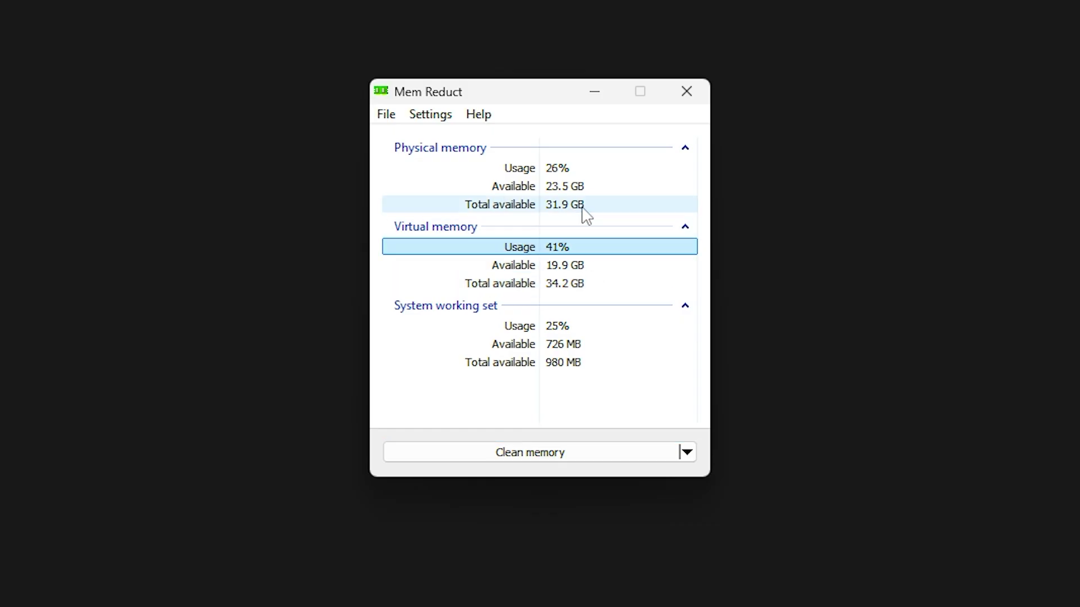
click(551, 460)
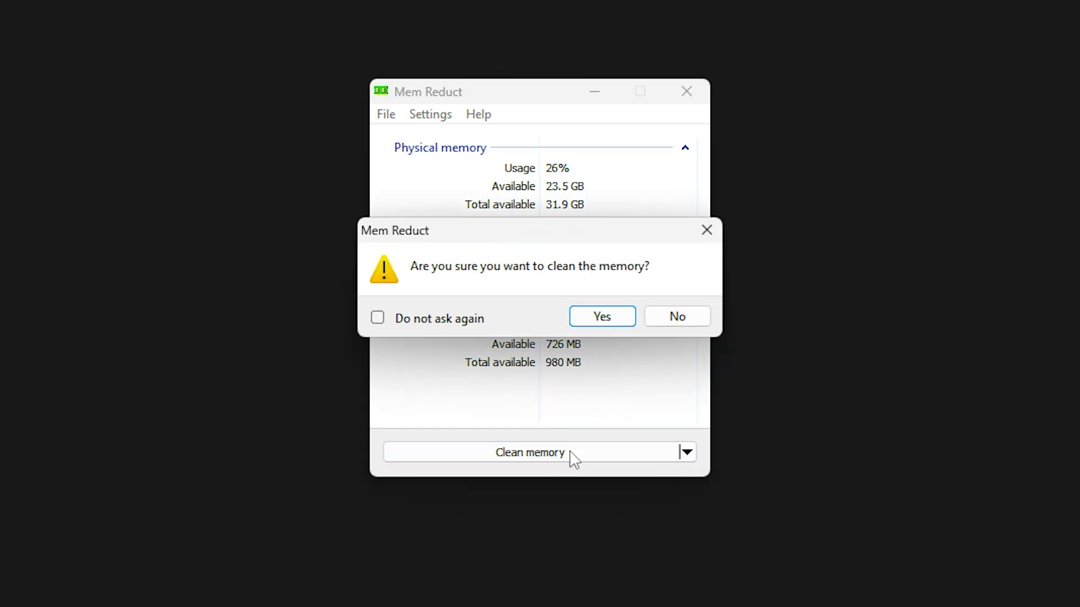
click(628, 319)
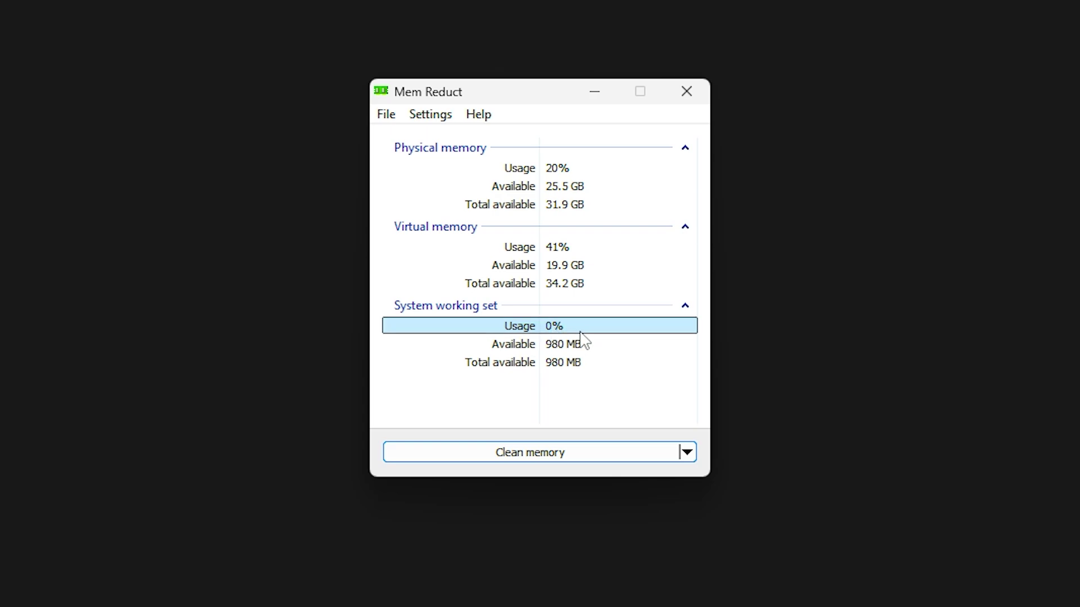
click(576, 169)
click(544, 249)
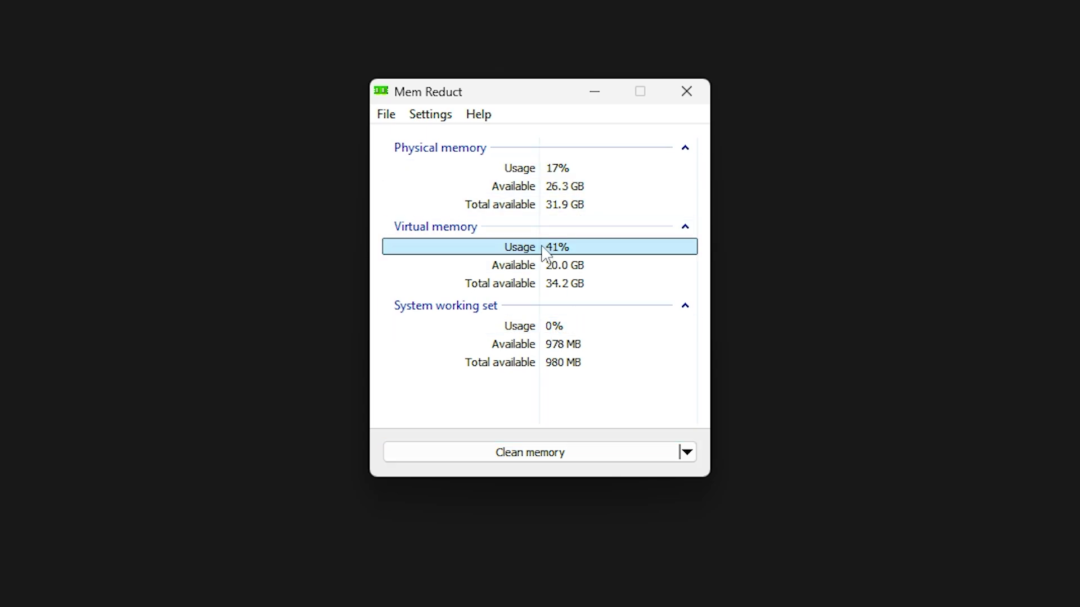
click(686, 92)
Run MSI Utility V3 as administrator and set the AMD Radeon RX 6700 XT's interrupt priority to High.
click(130, 111)
right_click(130, 112)
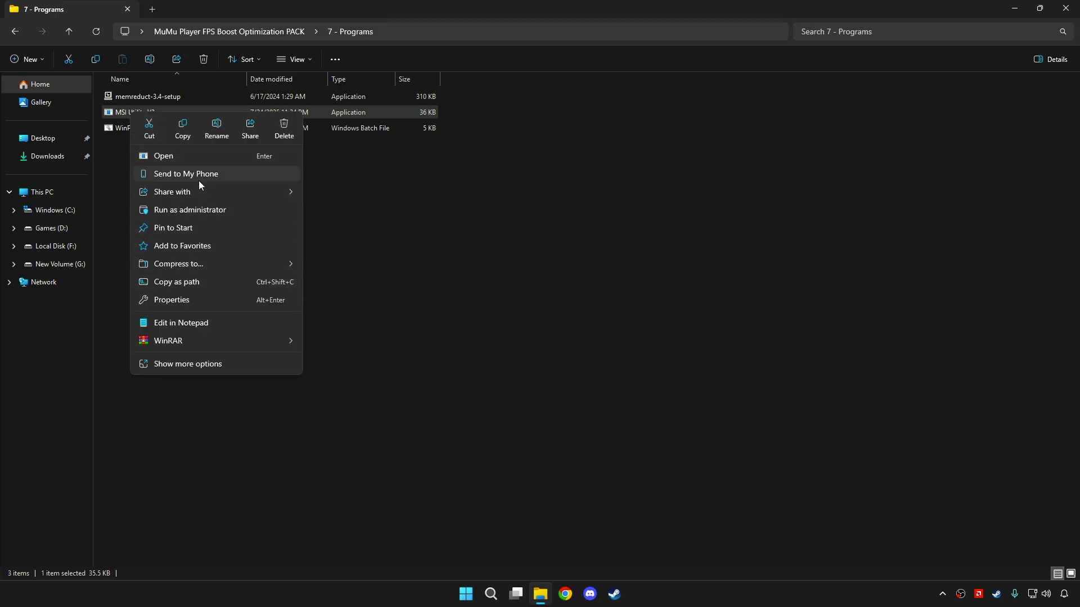
click(261, 213)
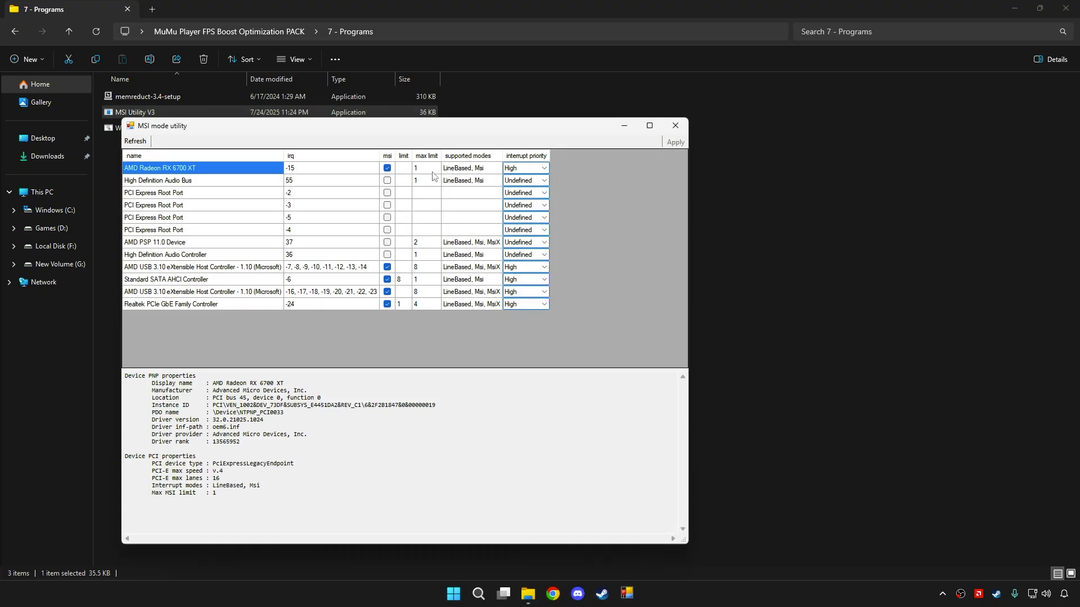
drag(584, 116, 476, 104)
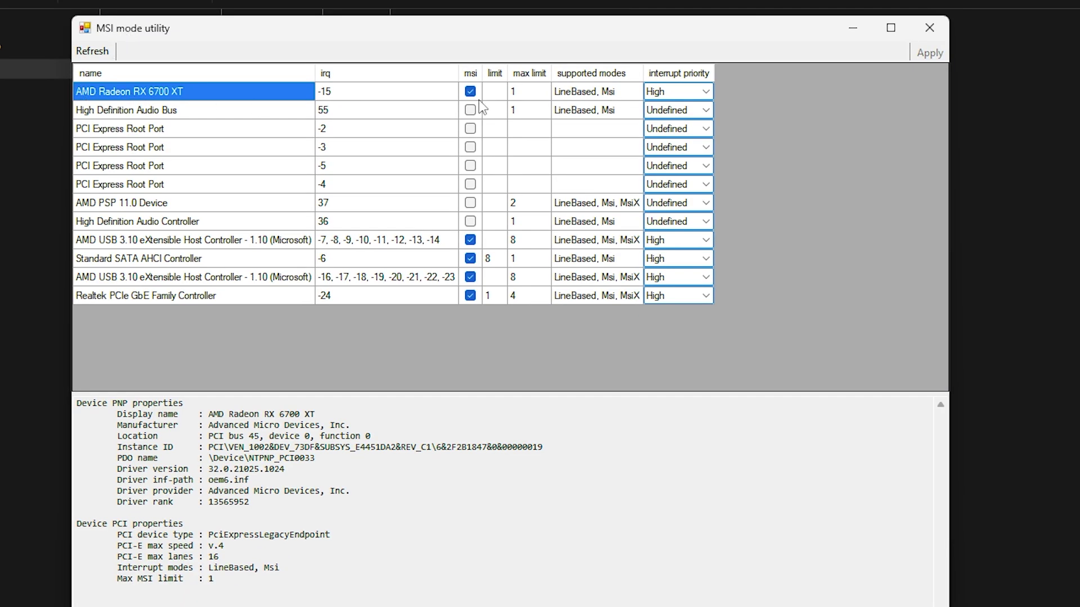
click(666, 91)
click(666, 91)
click(669, 142)
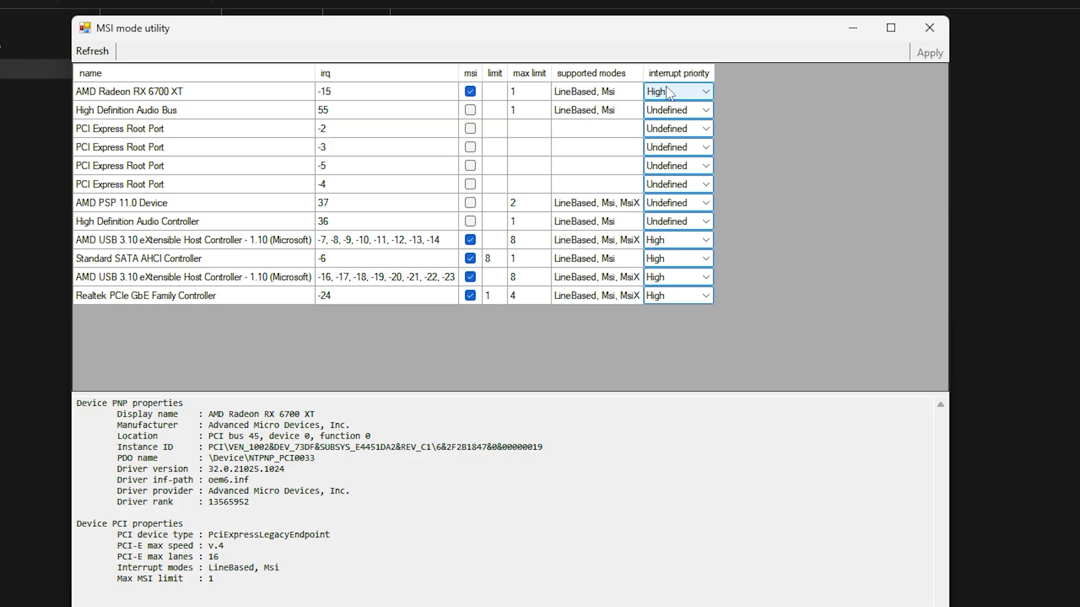
Set interrupt priority to High for both AMD USB 3.10 controllers, the Standard SATA AHCI Controller and the Realtek PCIe GbE controller, and close the utility.
click(702, 243)
click(664, 288)
click(710, 258)
click(707, 259)
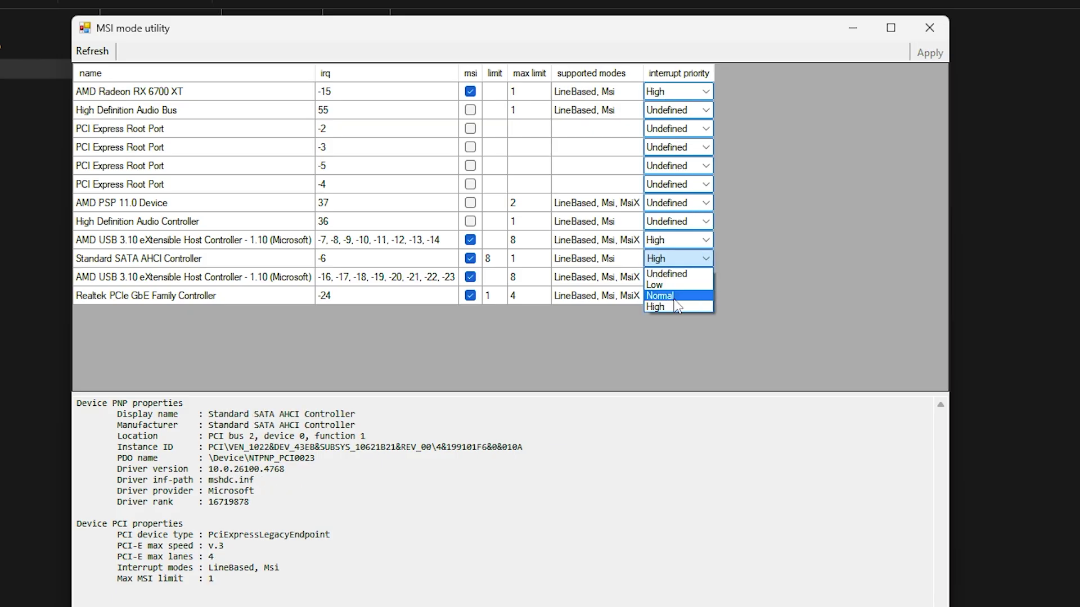
click(706, 277)
click(665, 319)
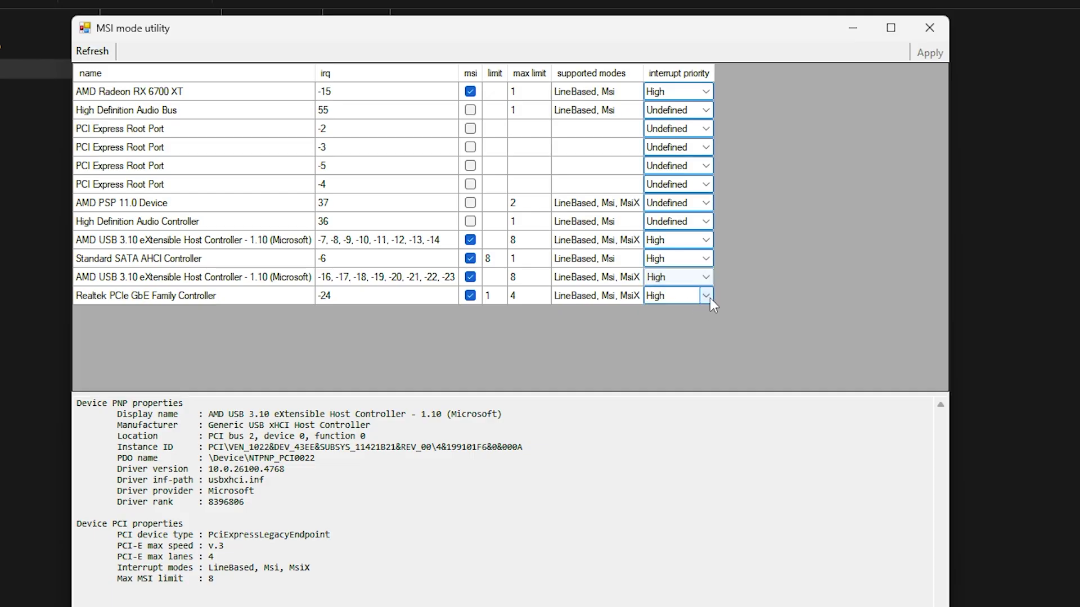
click(706, 296)
click(661, 330)
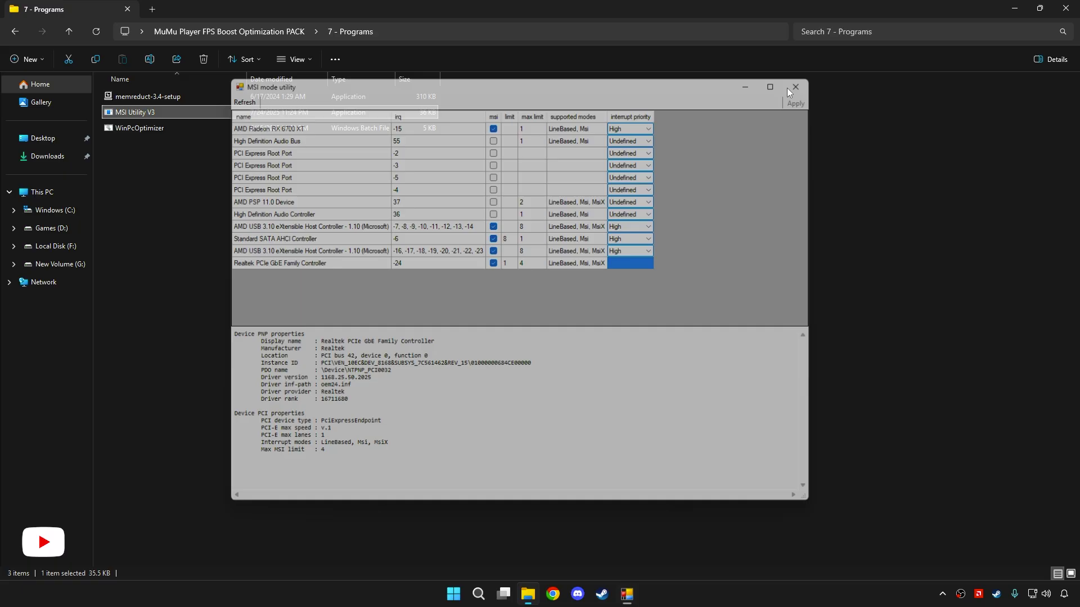
click(929, 28)
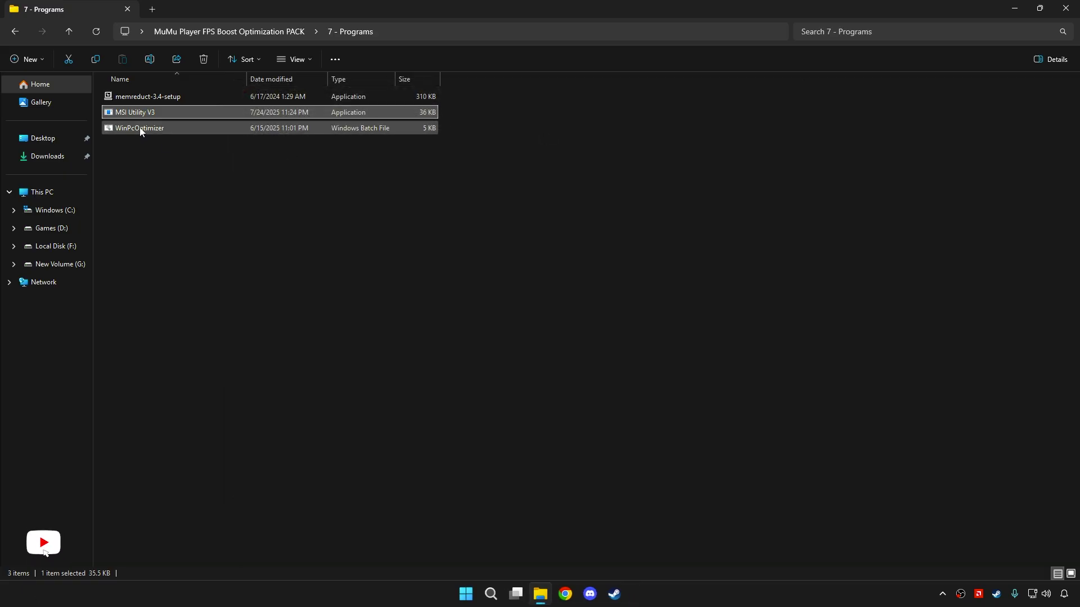
Run the WinPcOptimizer batch file as administrator to apply its performance tweaks.
click(137, 127)
right_click(135, 128)
click(201, 228)
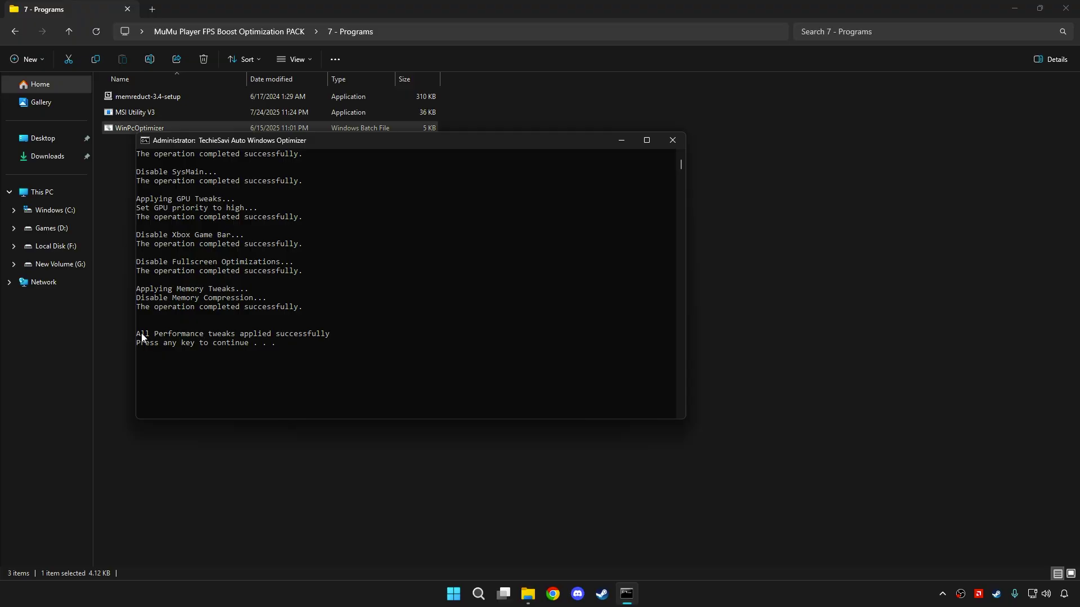
Dismiss the finished optimizer console and return to the MuMu Player FPS Boost Optimization PACK main folder.
drag(140, 336, 336, 345)
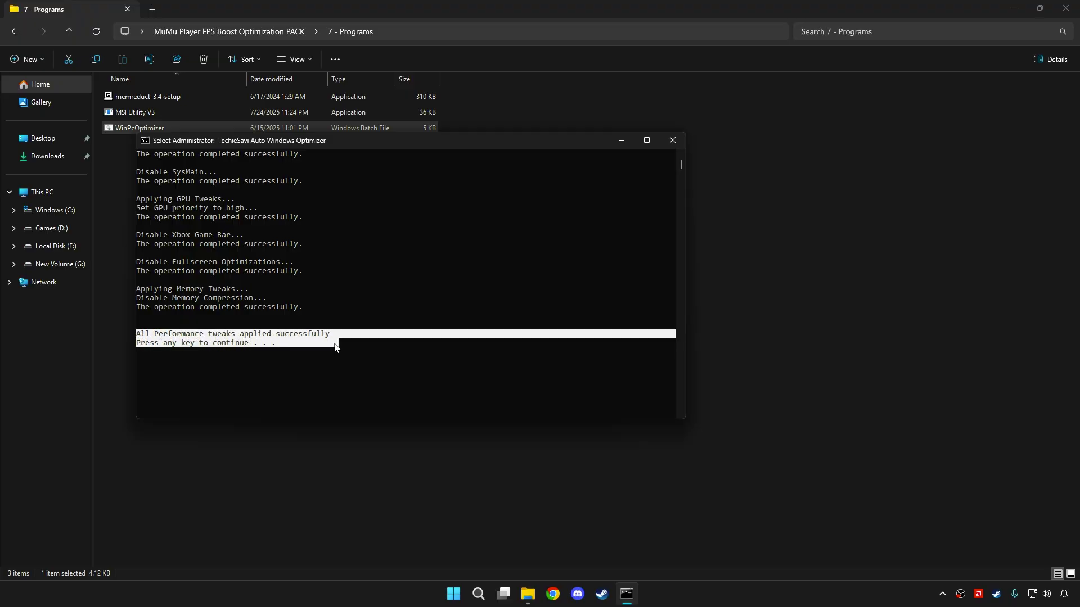
key(Return)
click(246, 31)
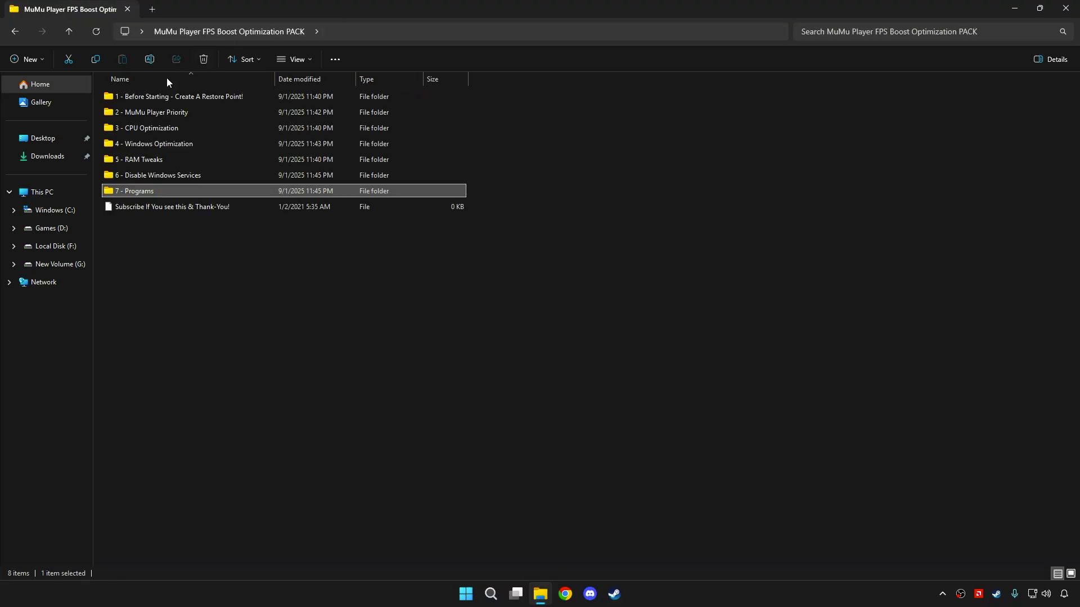
click(179, 208)
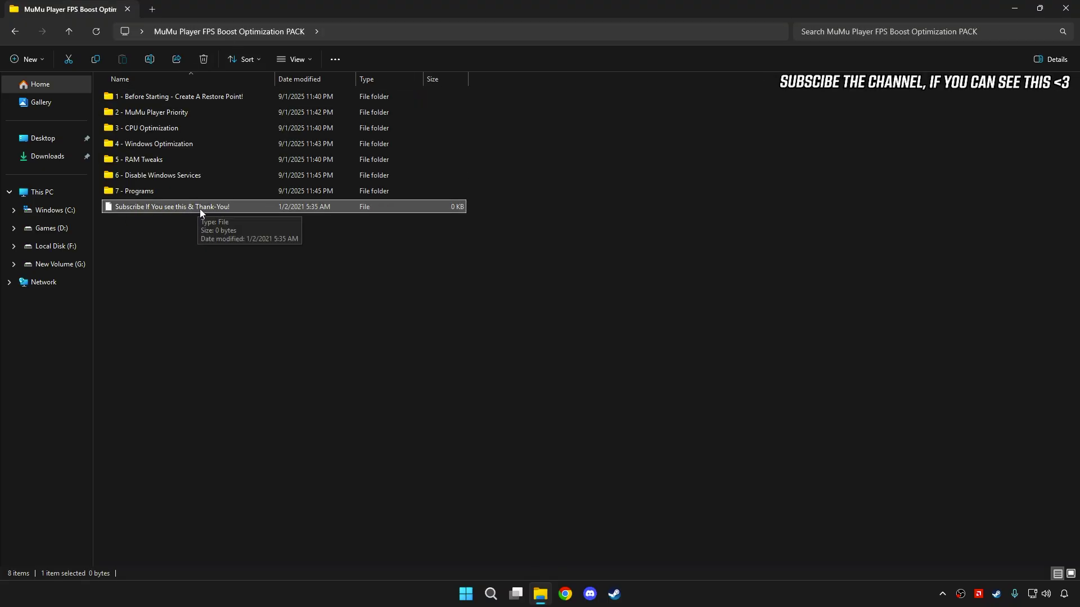
click(248, 224)
double_click(792, 11)
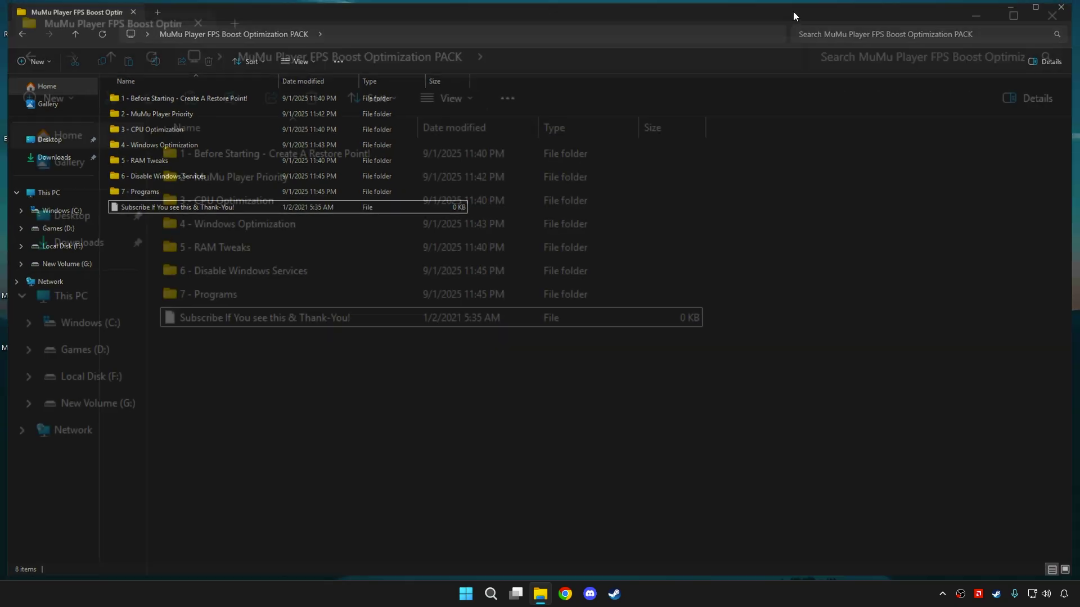
click(880, 85)
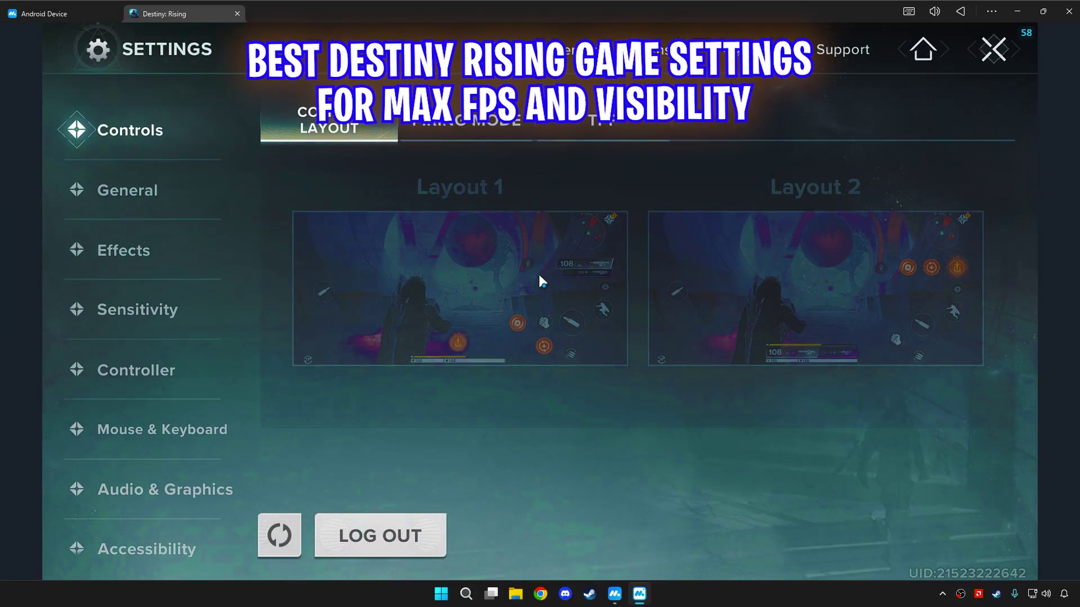
Set the FPP Field of View to 105 in Destiny: Rising's Effects settings.
click(134, 181)
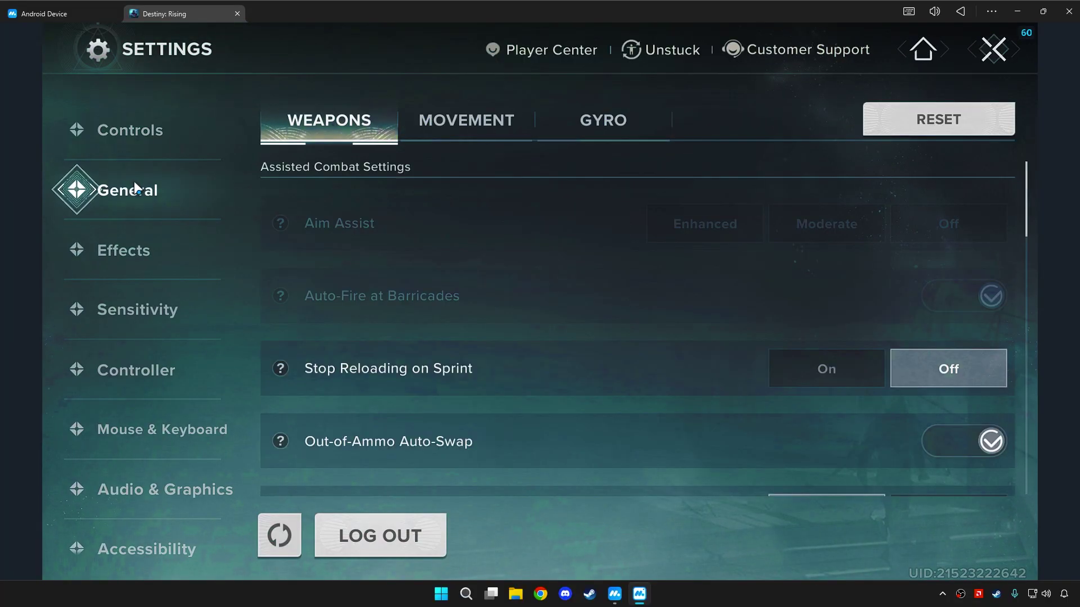
click(88, 248)
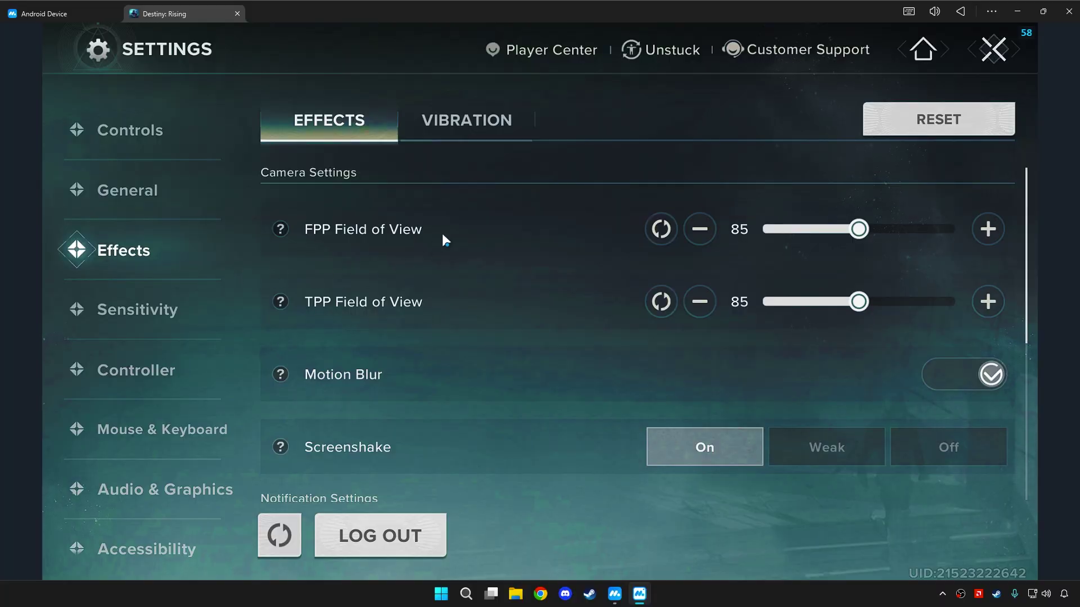
drag(858, 229, 1038, 230)
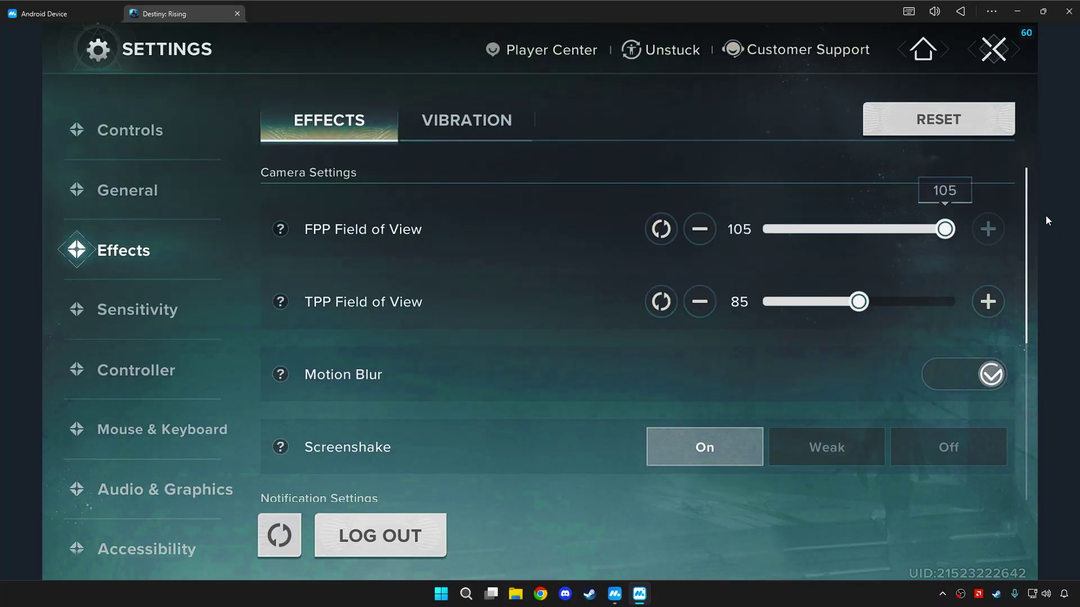
Lower the TPP Field of View to 80 and turn off Motion Blur.
click(692, 302)
click(692, 303)
click(691, 303)
click(692, 303)
click(692, 303)
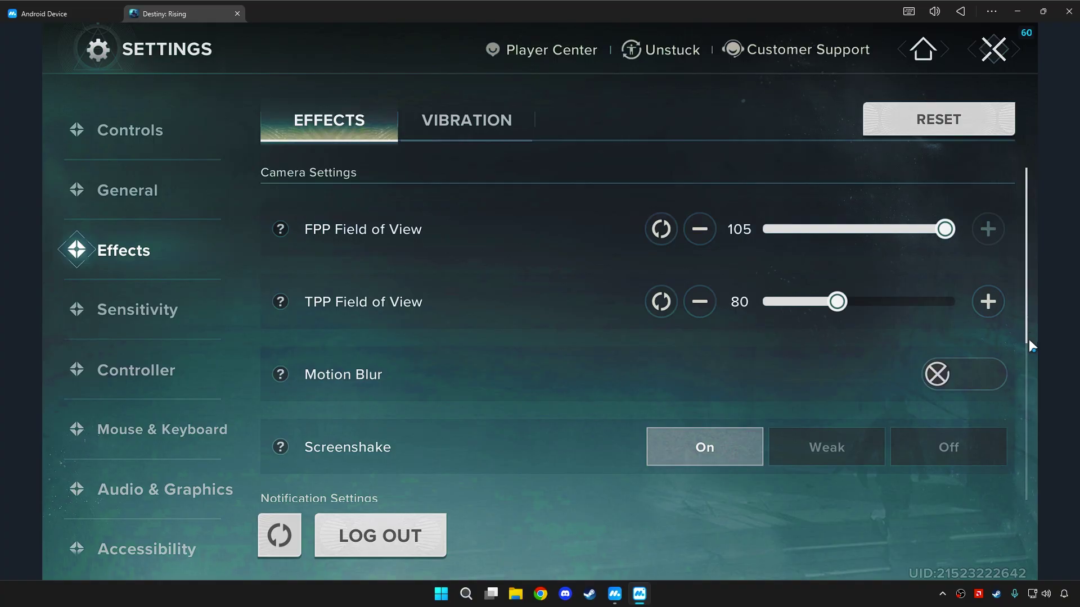
Set Screenshake to Off and review the notification and mini-map options.
scroll(1028, 339, down, 3)
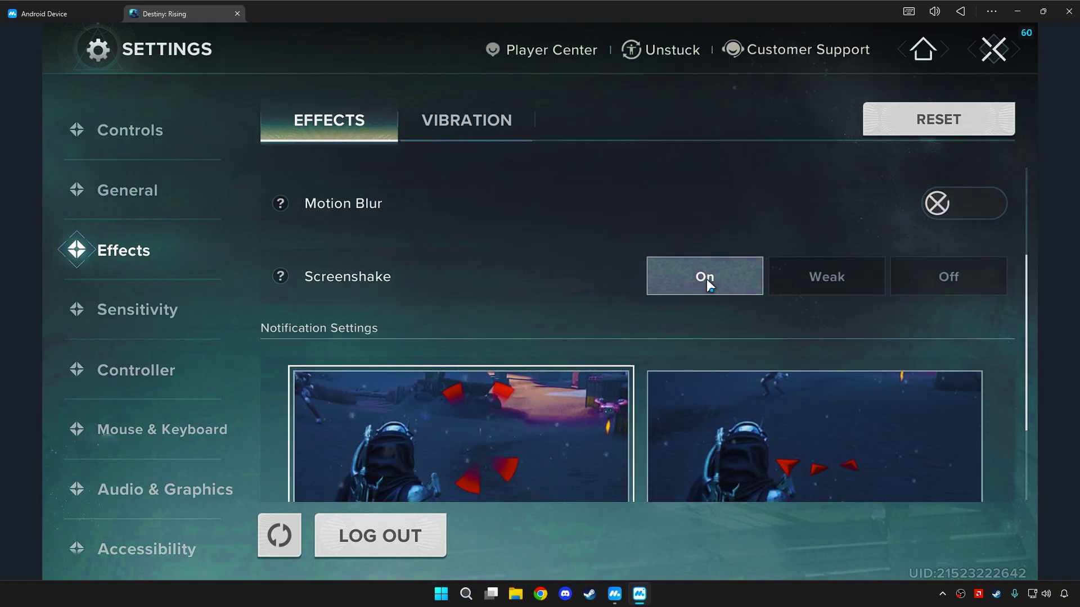
click(956, 292)
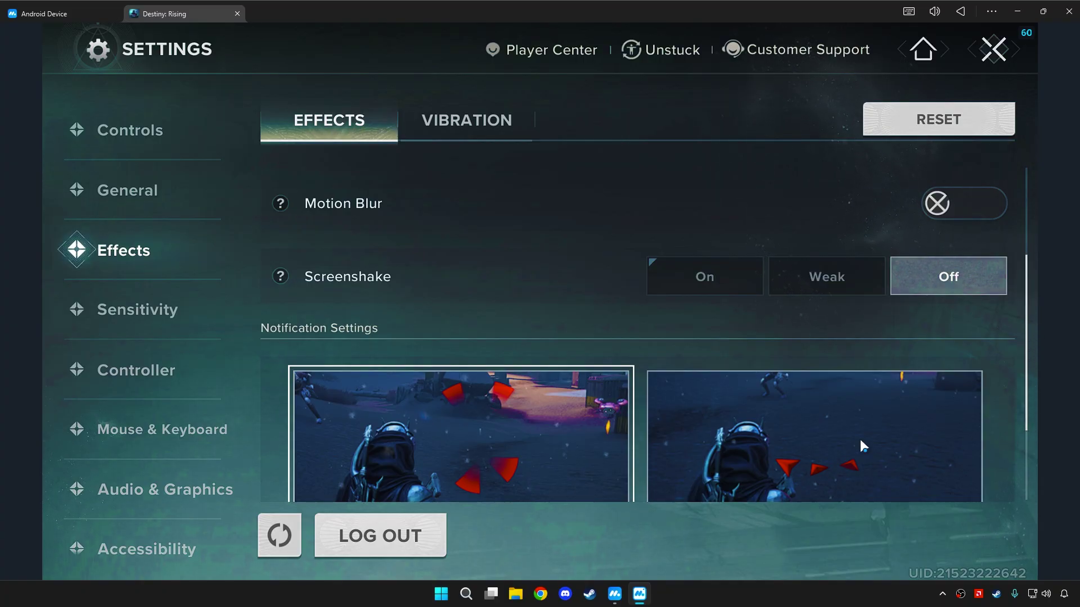
scroll(859, 440, down, 2)
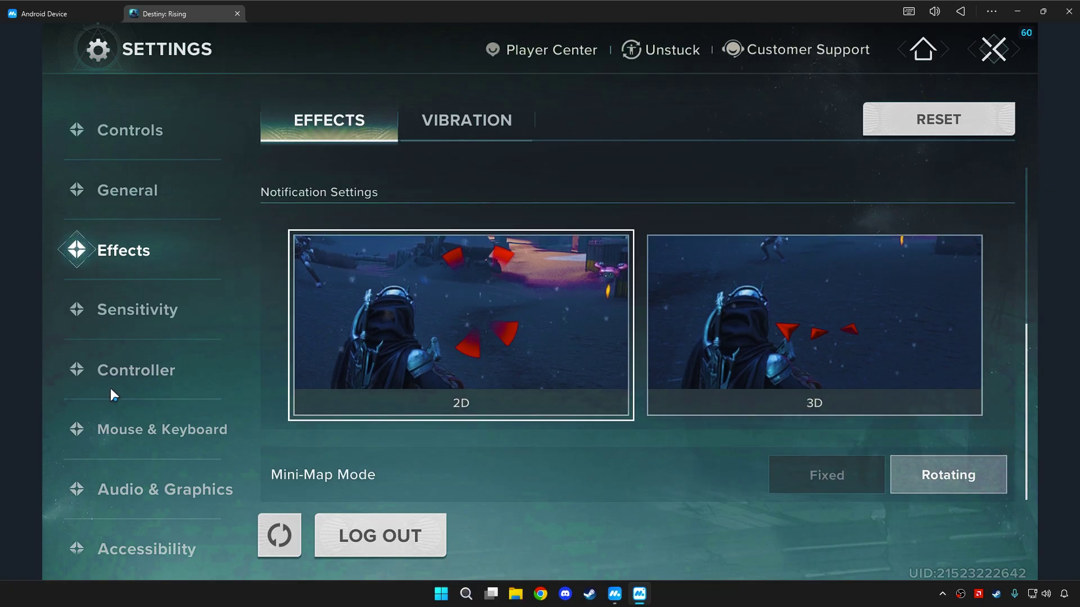
In the game's graphics settings, try the Quality and Balanced graphics modes and set Rendering Quality to High.
click(121, 490)
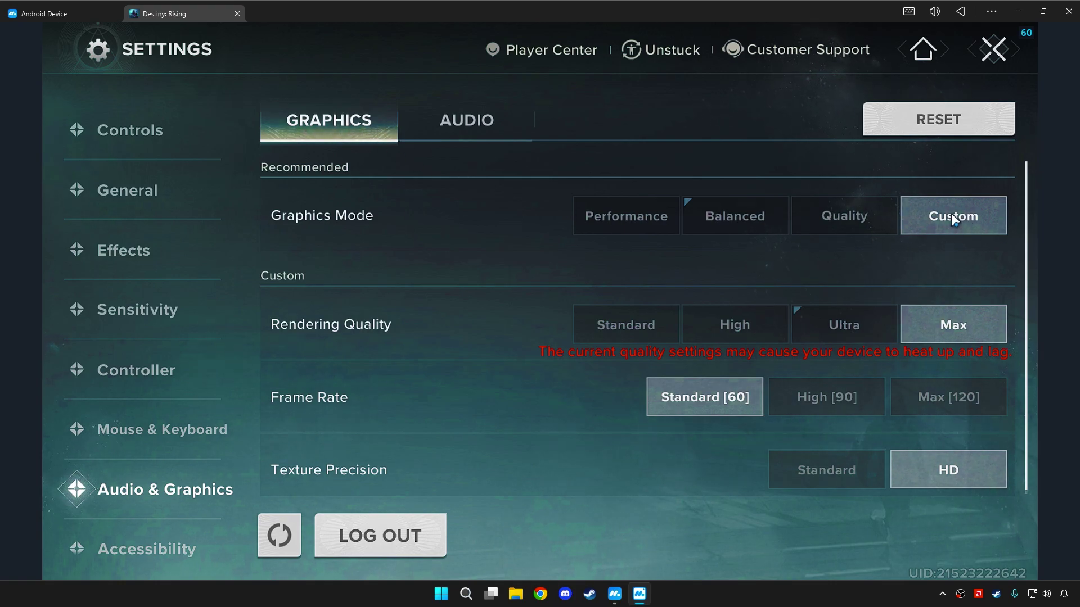
click(854, 215)
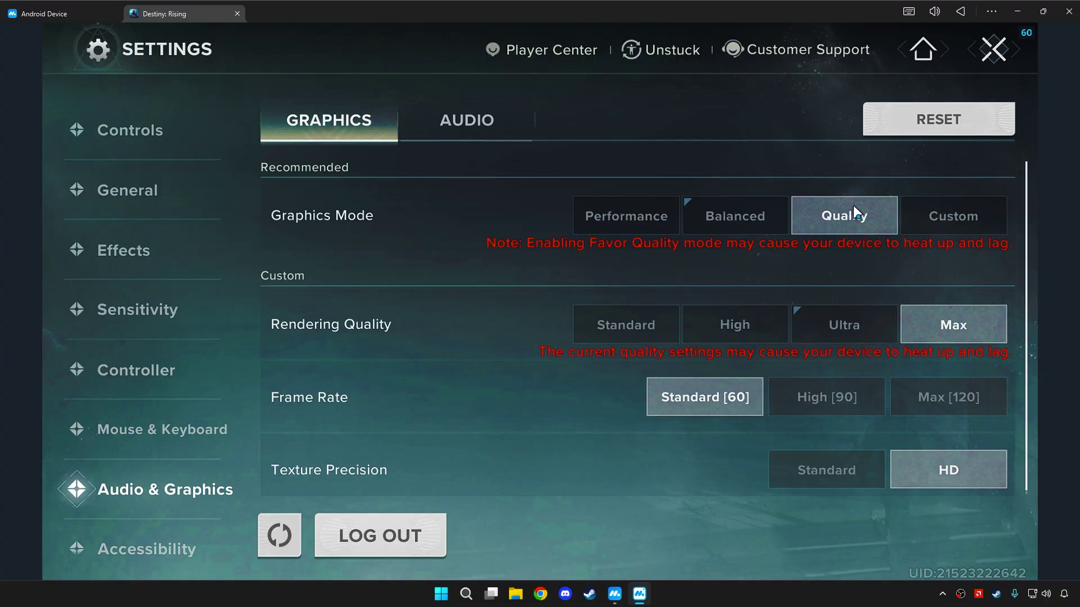
click(709, 214)
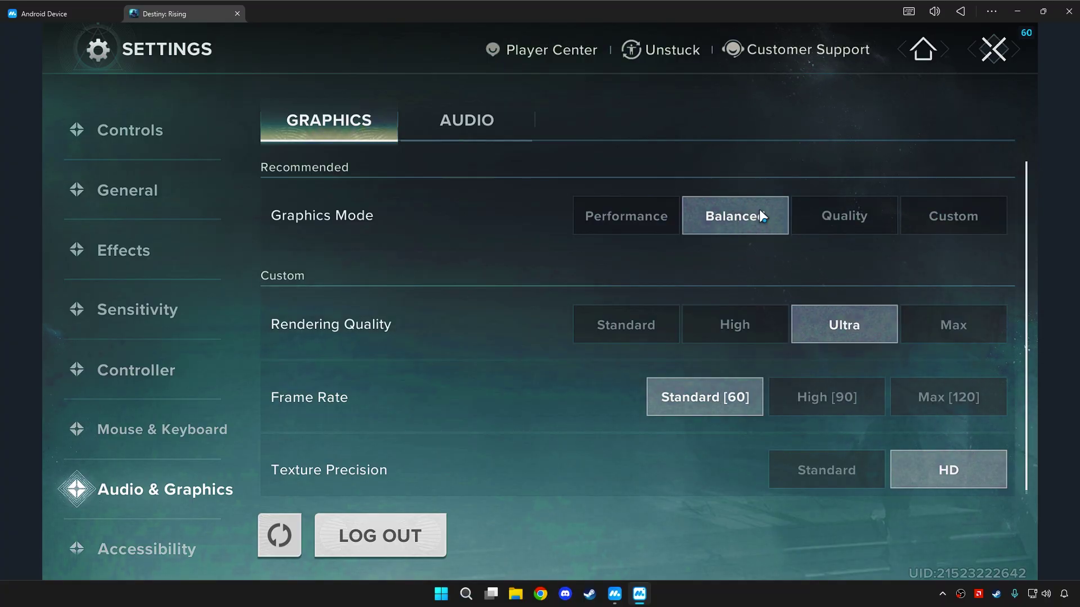
click(736, 323)
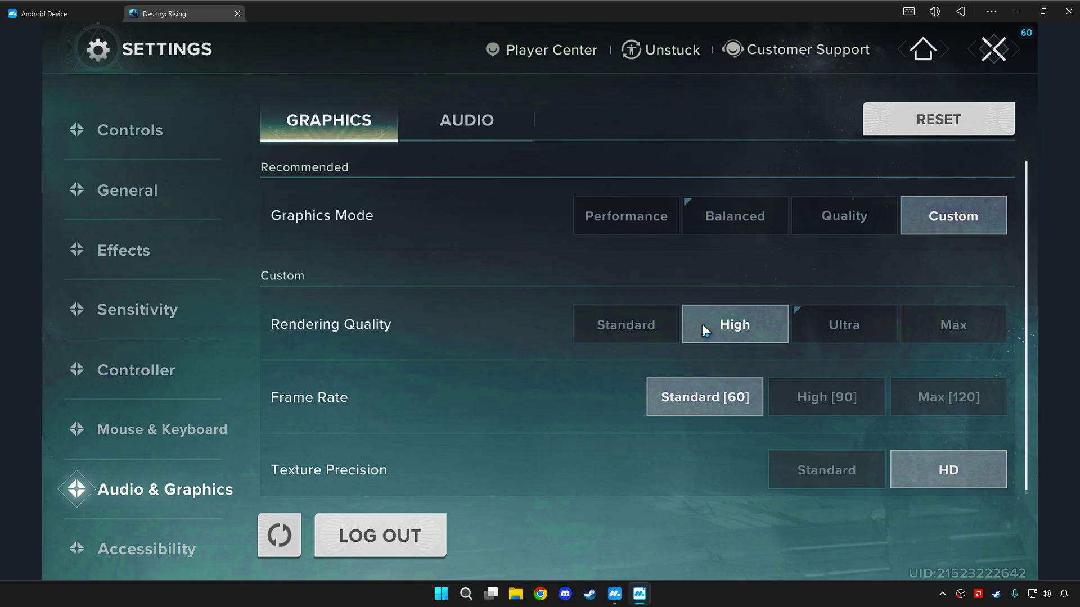
Set the Frame Rate to Max [120] and the Texture Precision to Standard.
scroll(731, 323, down, 1)
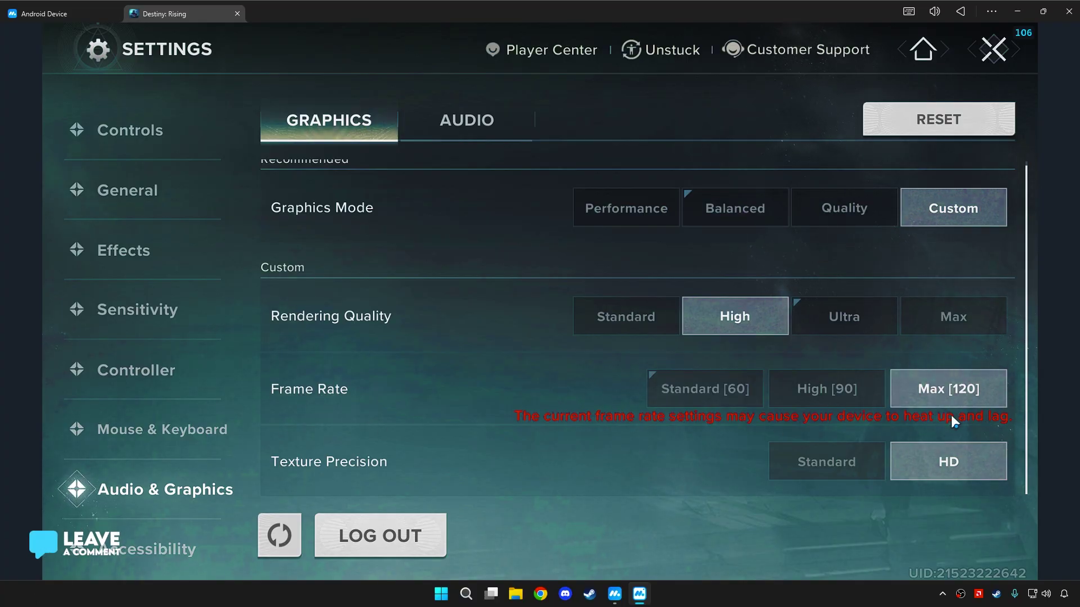
scroll(879, 491, down, 1)
click(862, 467)
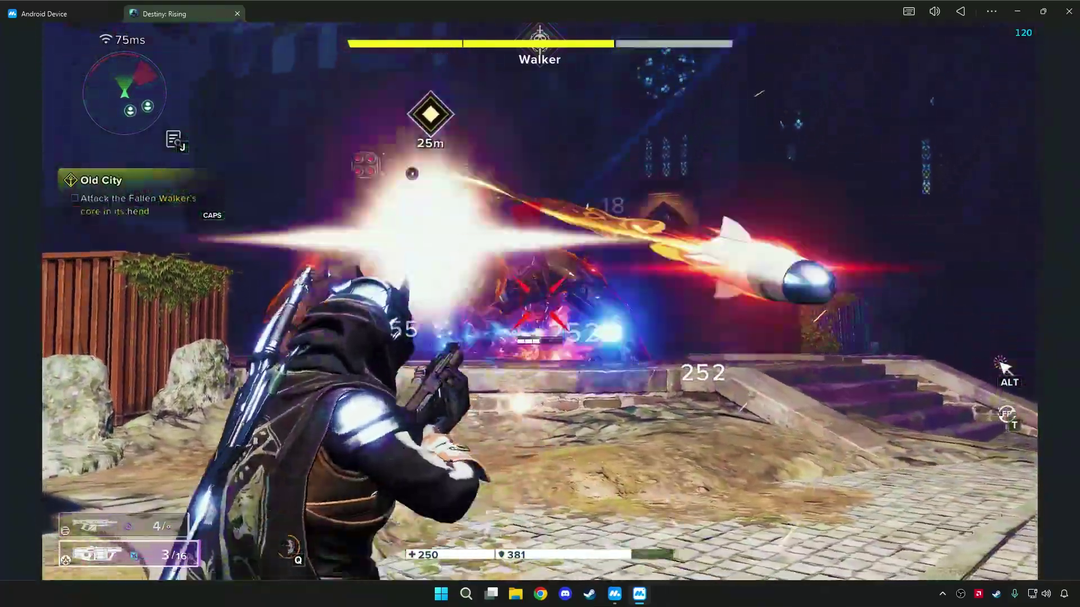
Test the game in the Old City mission by switching to the first weapon and shooting the Walker's exposed core.
click(540, 317)
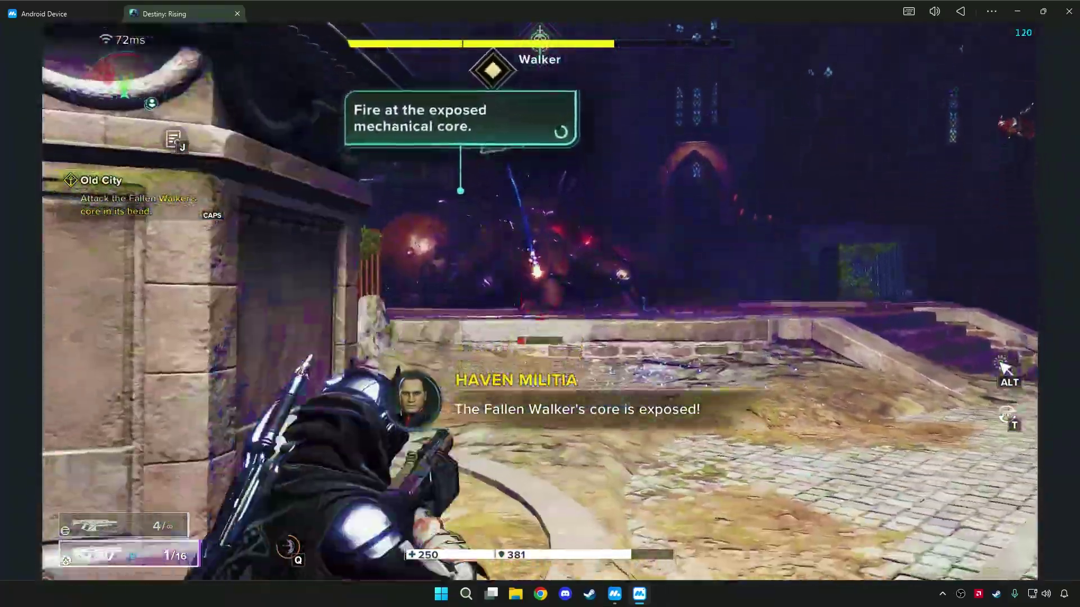
key(1)
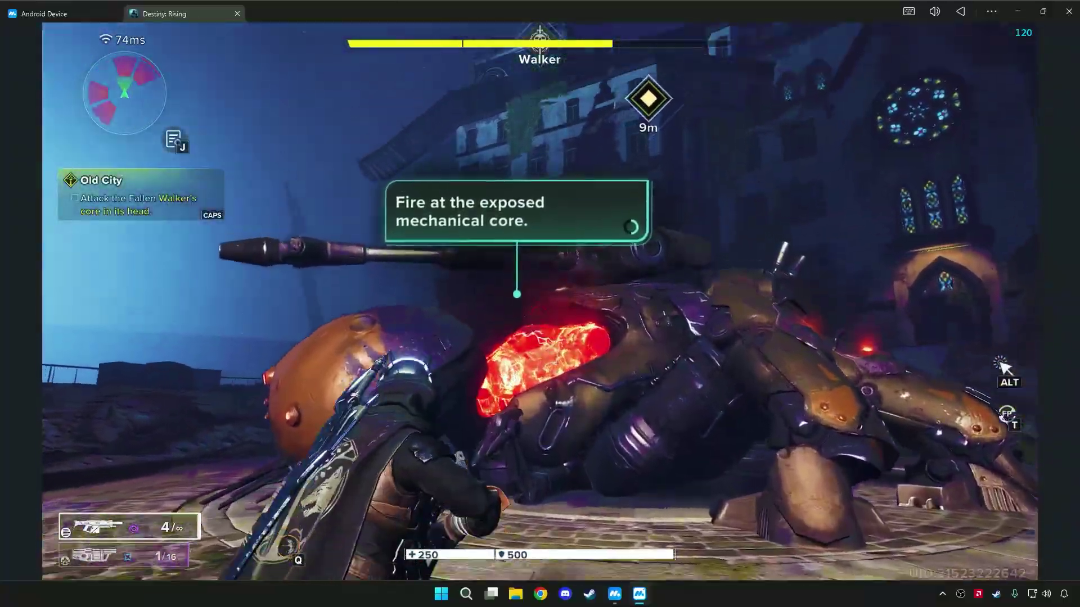
click(540, 304)
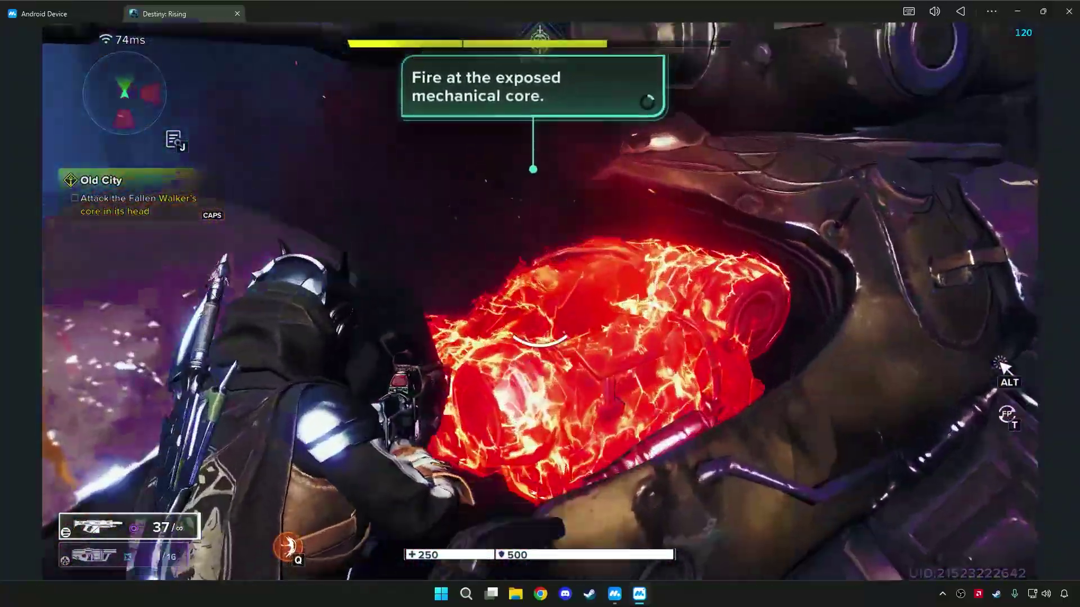
click(540, 303)
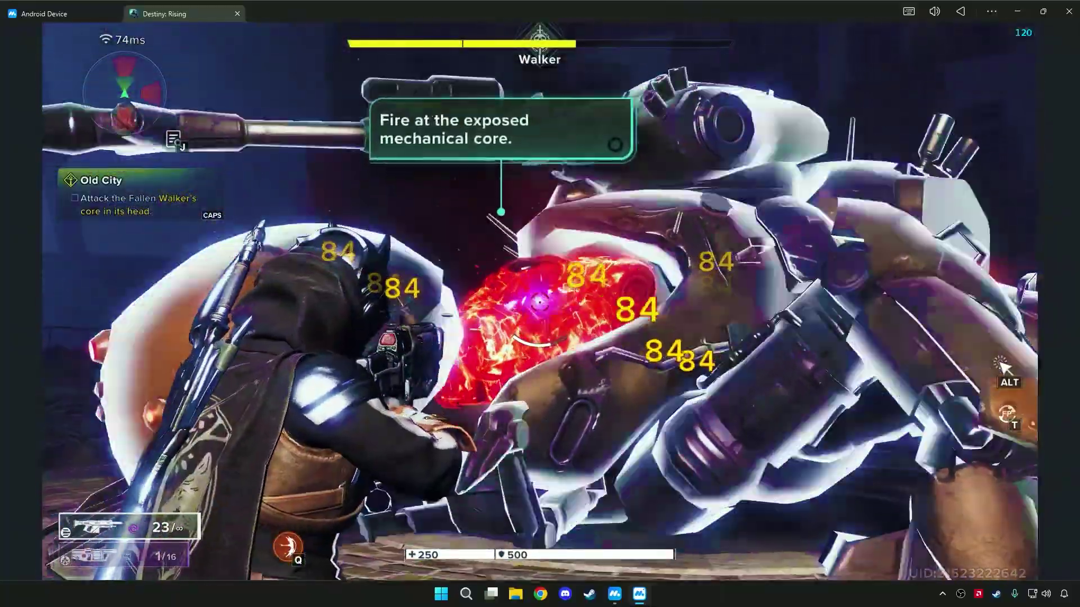
click(540, 303)
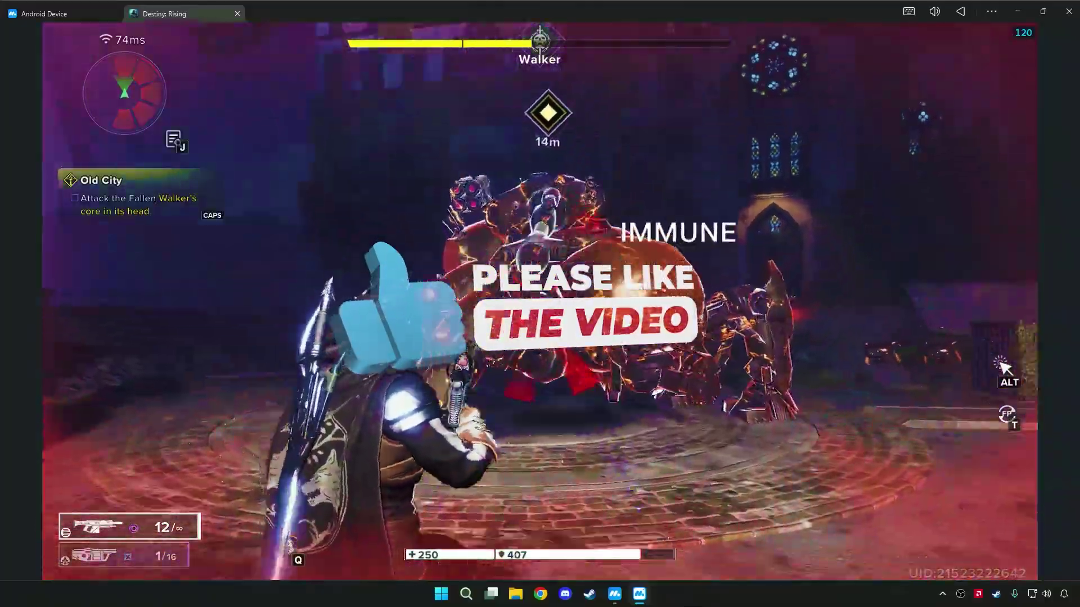
Reload the first weapon and keep firing at the Walker.
key(r)
click(540, 303)
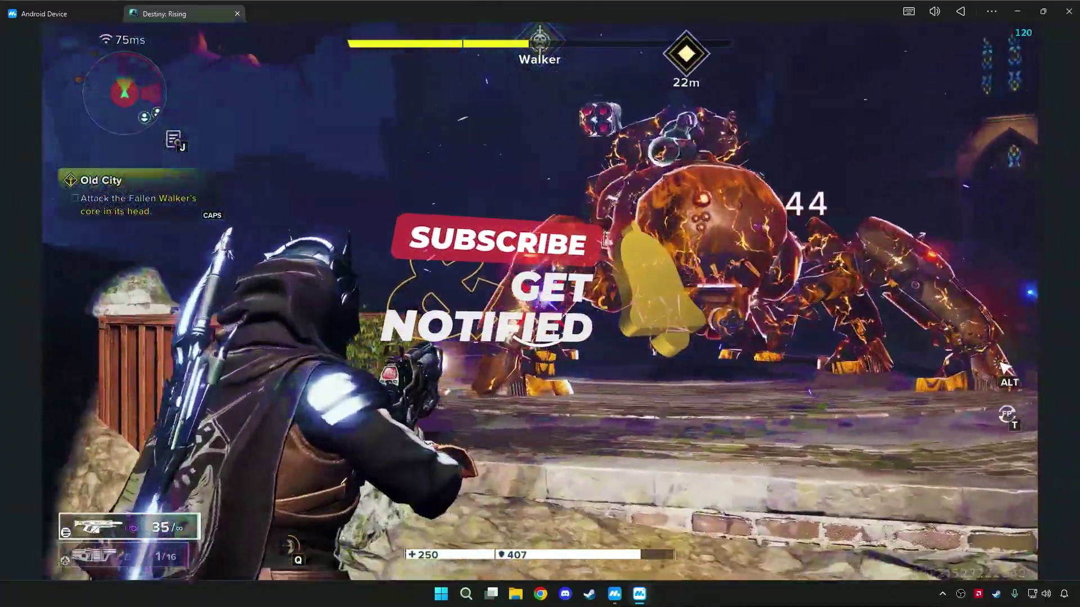
click(540, 303)
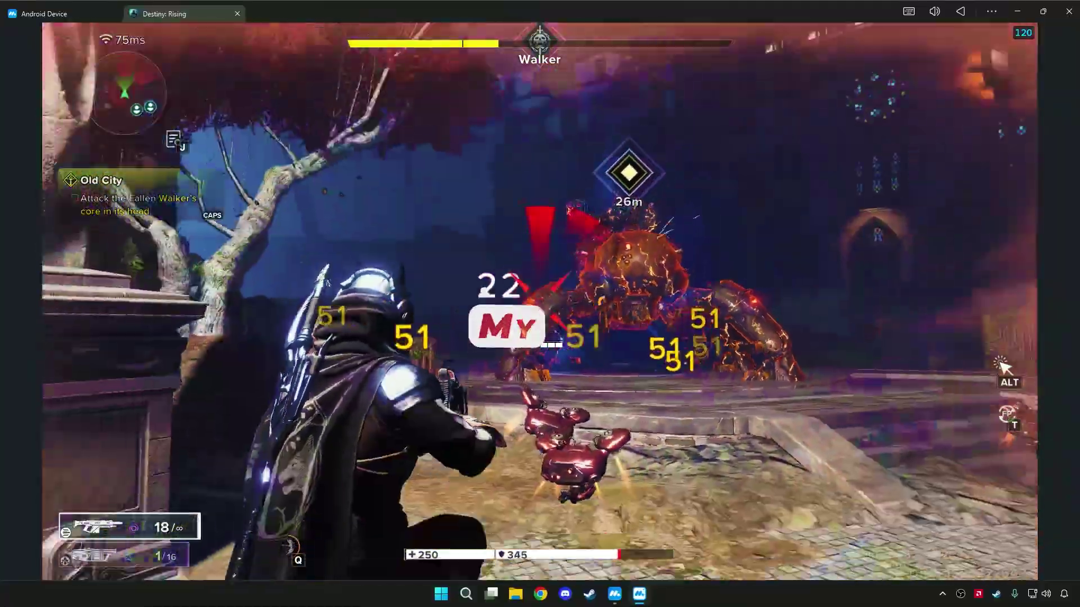
Switch to the second weapon and fire repeated shots toward the Walker and the surrounding enemies.
key(2)
click(540, 304)
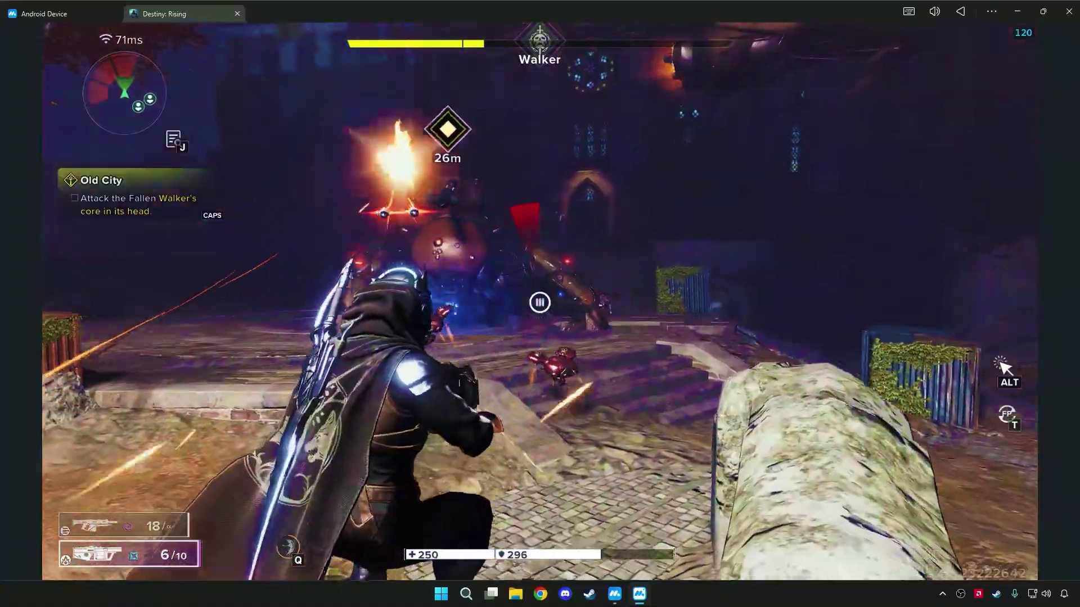
click(540, 304)
click(539, 304)
click(540, 303)
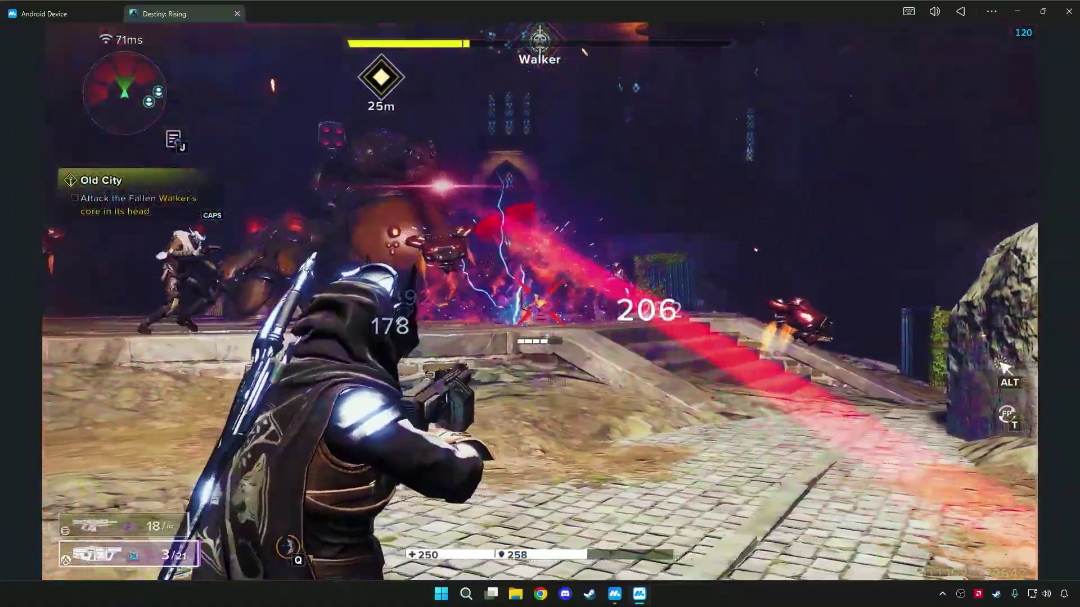
click(540, 303)
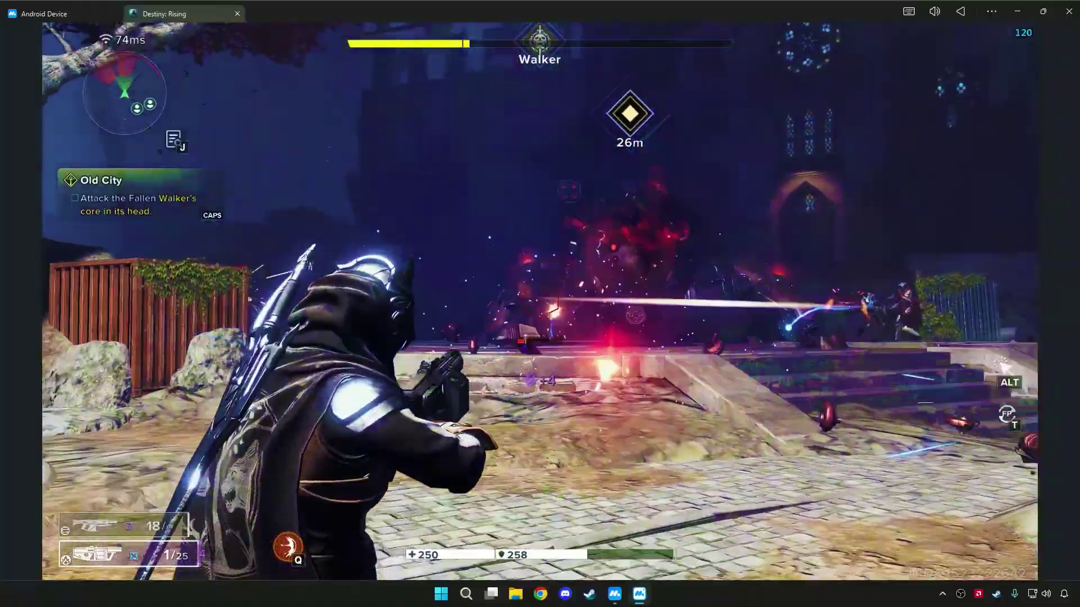